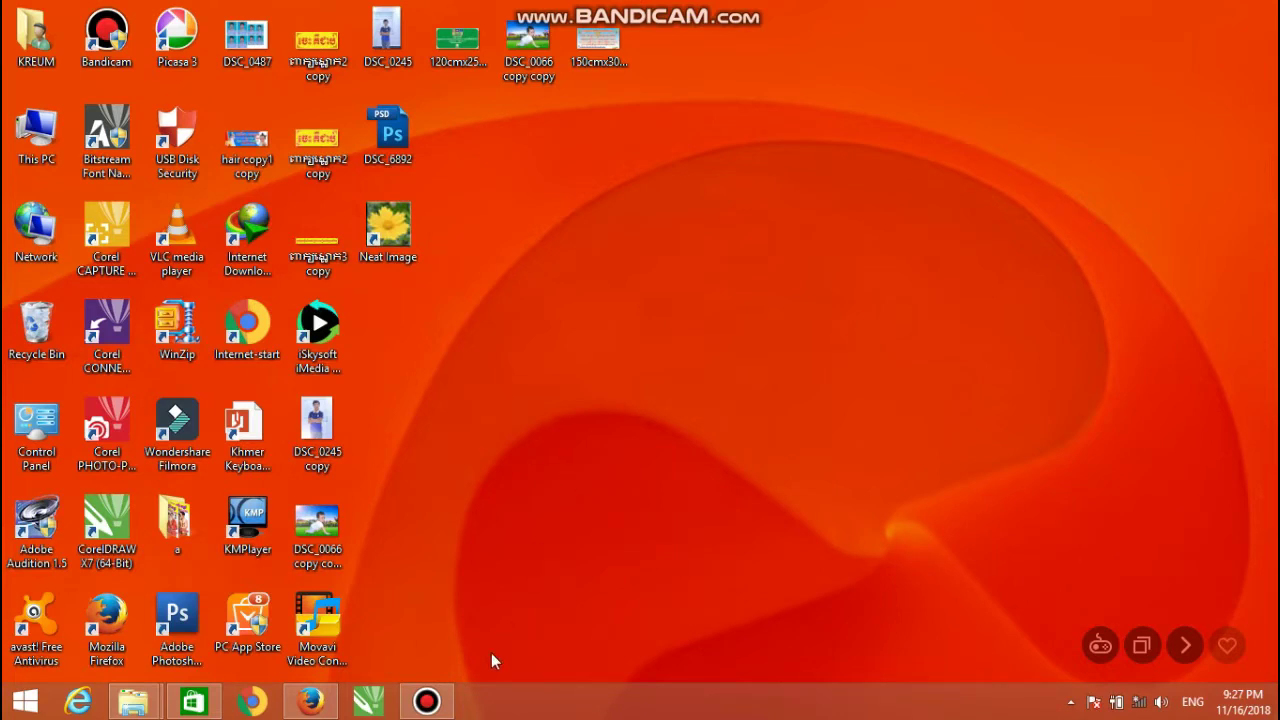
Step: Refresh the Windows desktop several times from its right-click menu
right_click(533, 391)
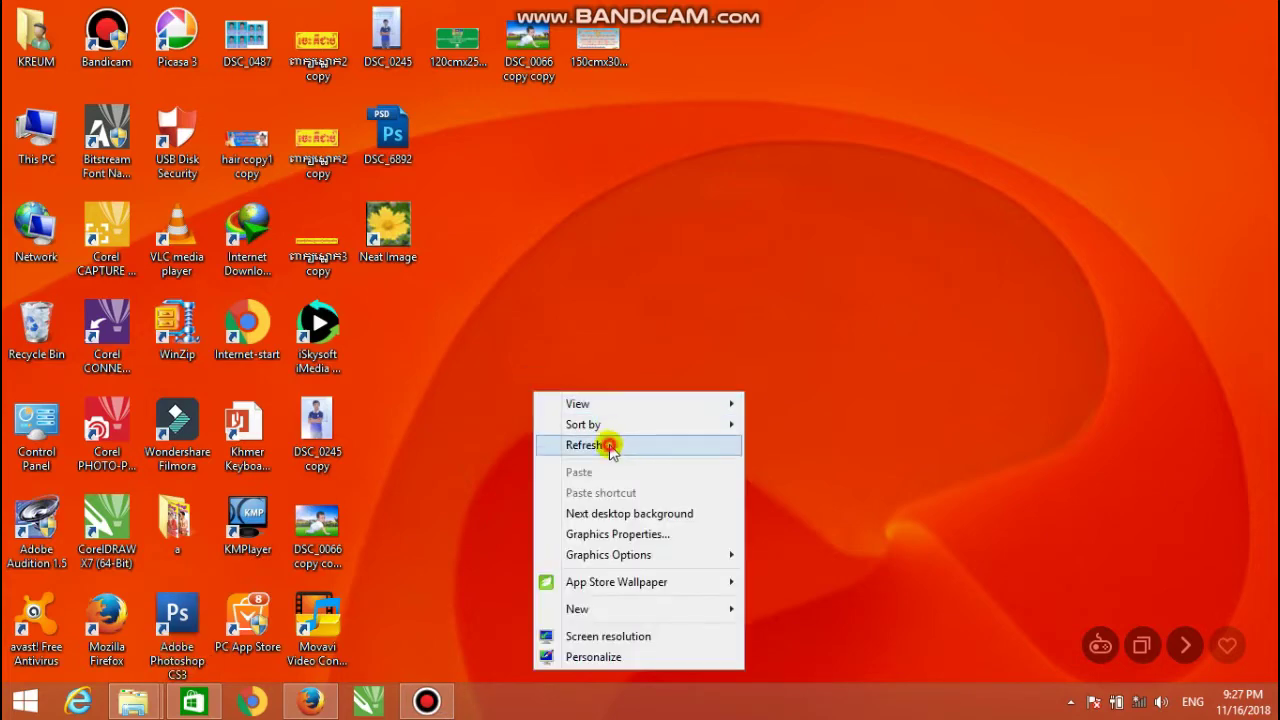
left_click(606, 443)
right_click(516, 391)
left_click(572, 444)
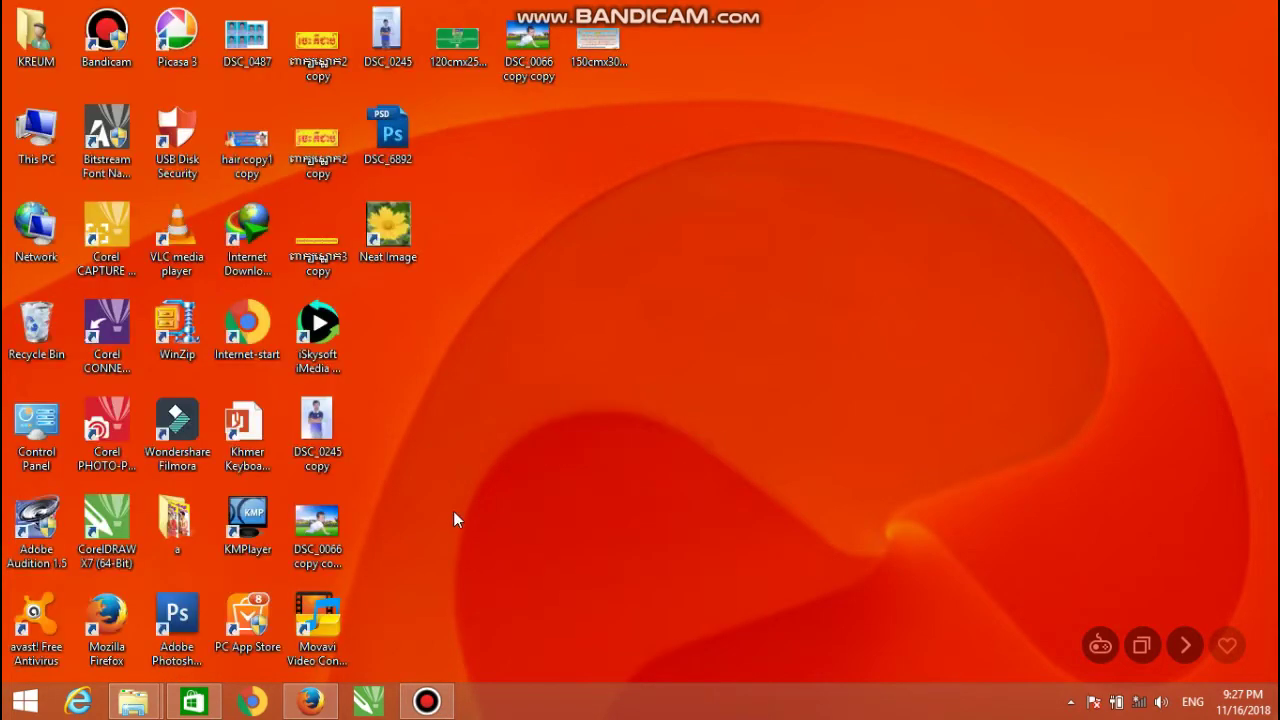
right_click(466, 425)
left_click(516, 199)
right_click(435, 326)
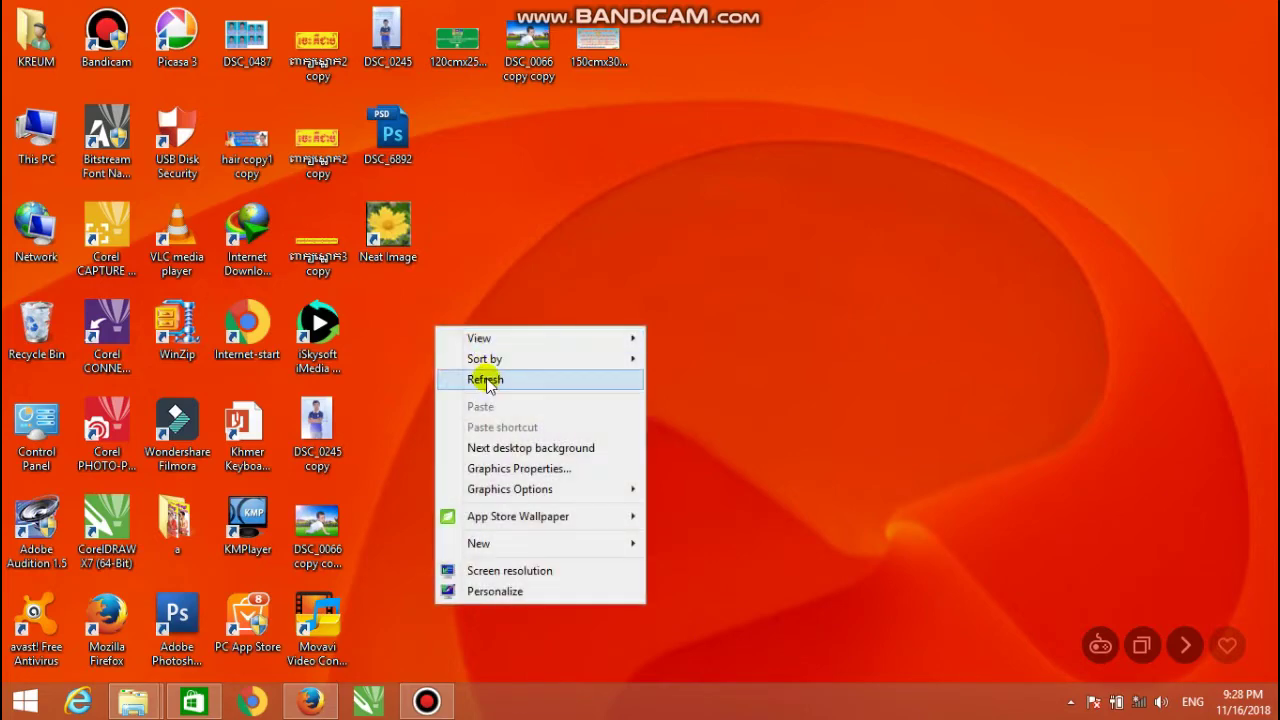
left_click(486, 374)
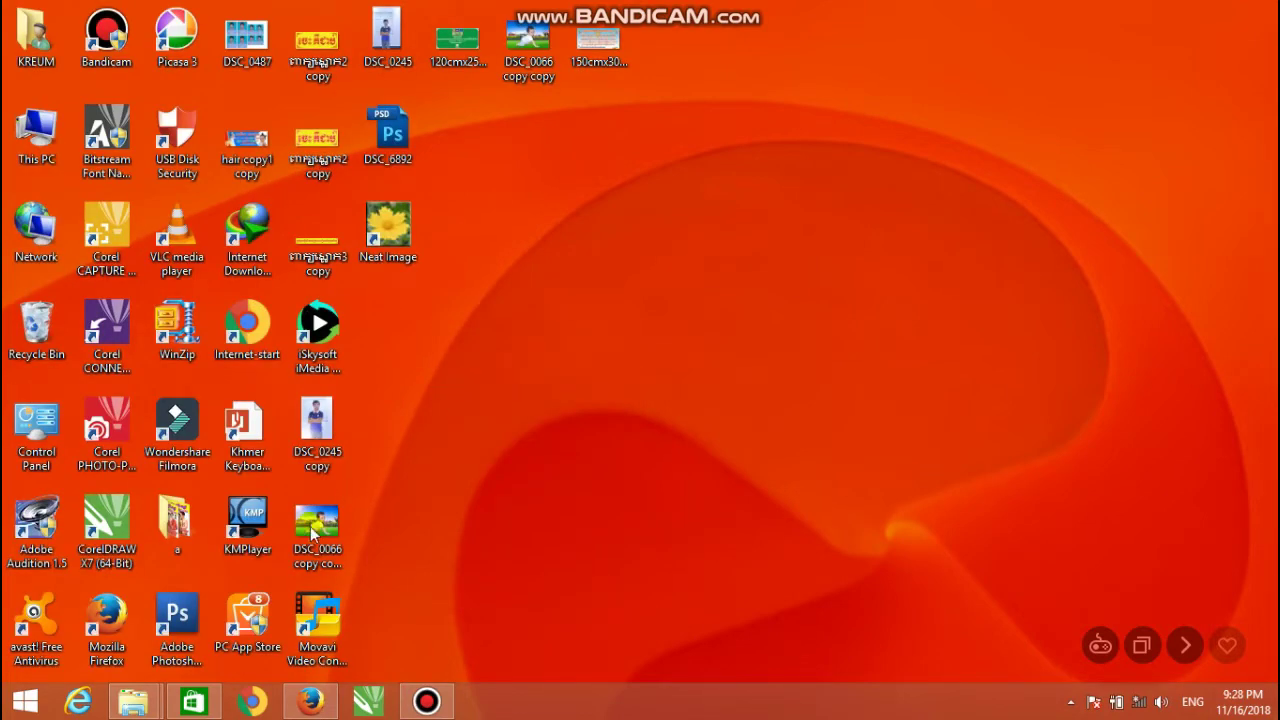
right_click(472, 394)
left_click(519, 449)
Step: Launch Adobe Photoshop CS3 from its desktop shortcut and minimize it
left_click(188, 605)
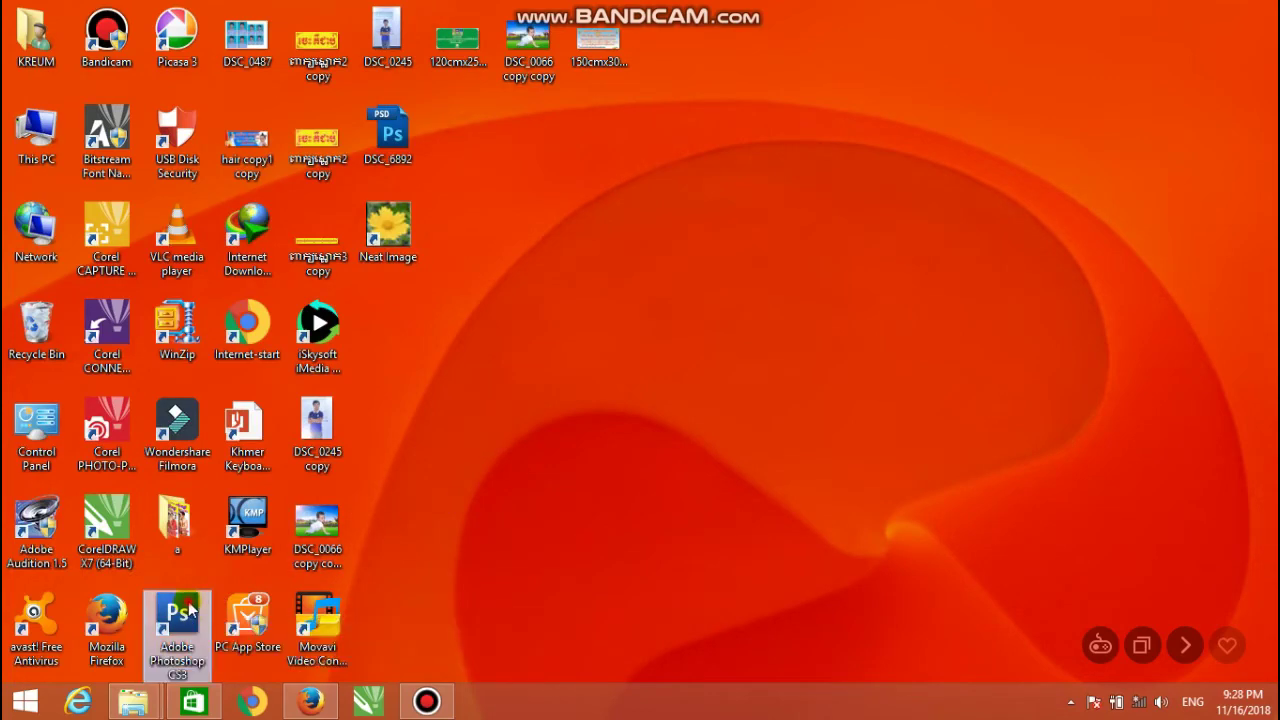
double_click(190, 607)
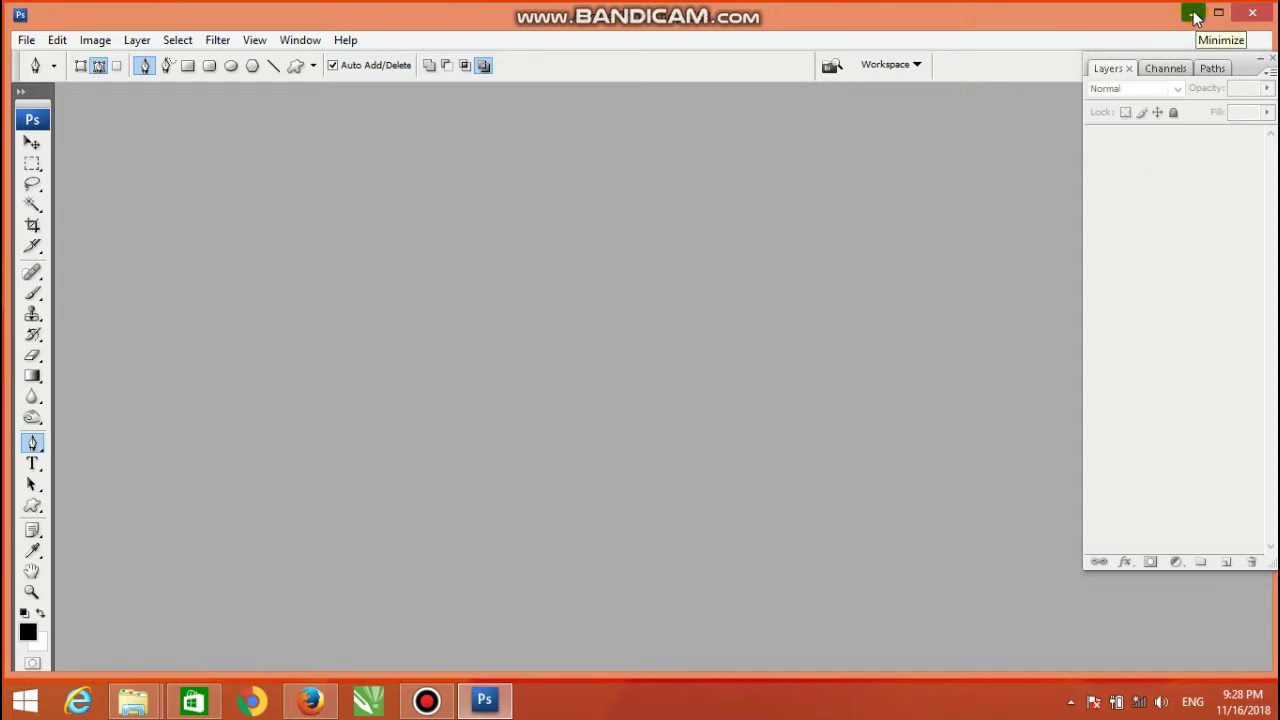
left_click(1195, 17)
Step: Open DSC_6892.psd by dragging its desktop icon onto Photoshop
double_click(390, 135)
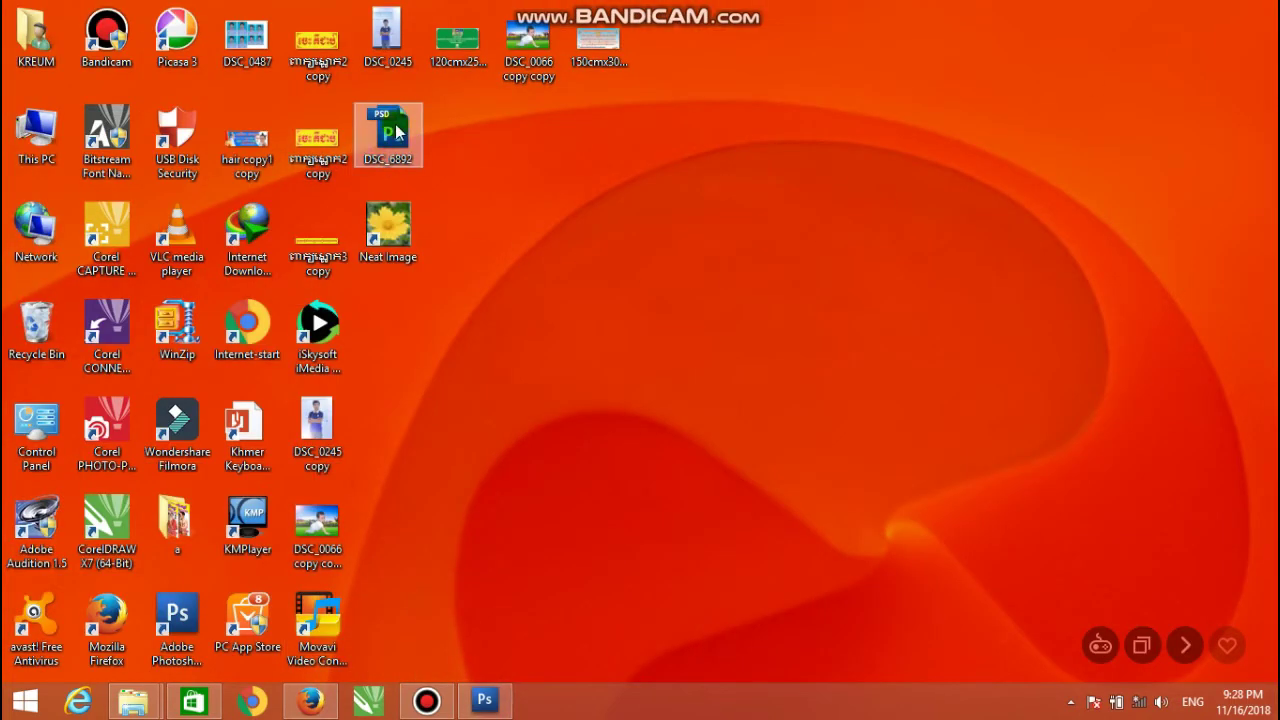
left_click_drag(553, 175, 352, 102)
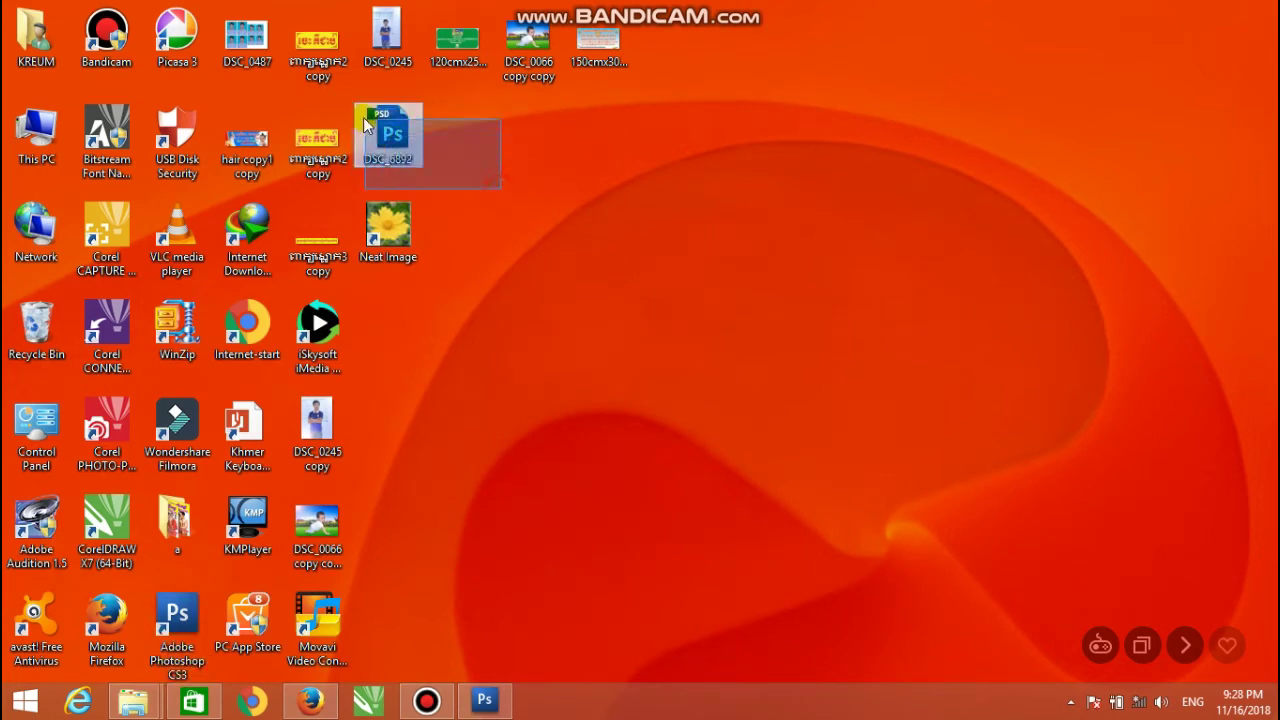
left_click(489, 163)
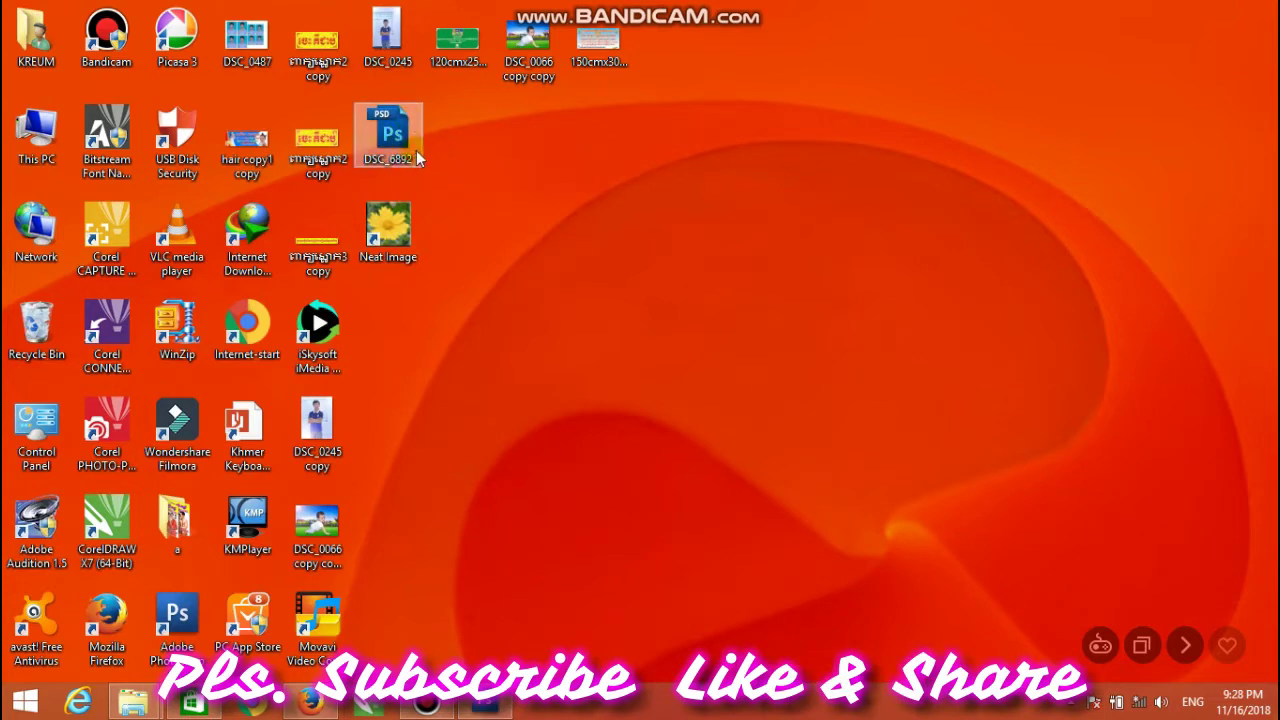
mouse_move(400, 148)
left_mouse_down()
mouse_move(522, 655)
mouse_move(488, 390)
left_mouse_up()
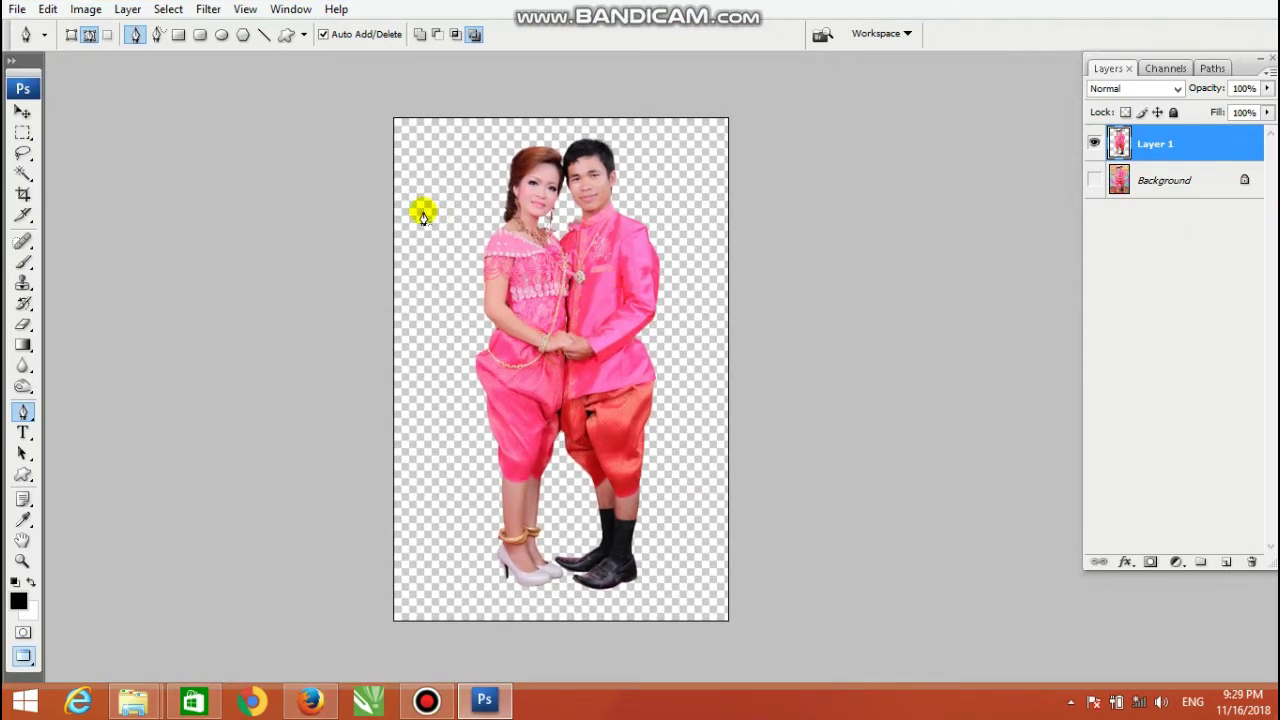
Step: Show the DSC_6892.psd window with the cut-out couple on Layer 1 above Background
left_click(535, 268)
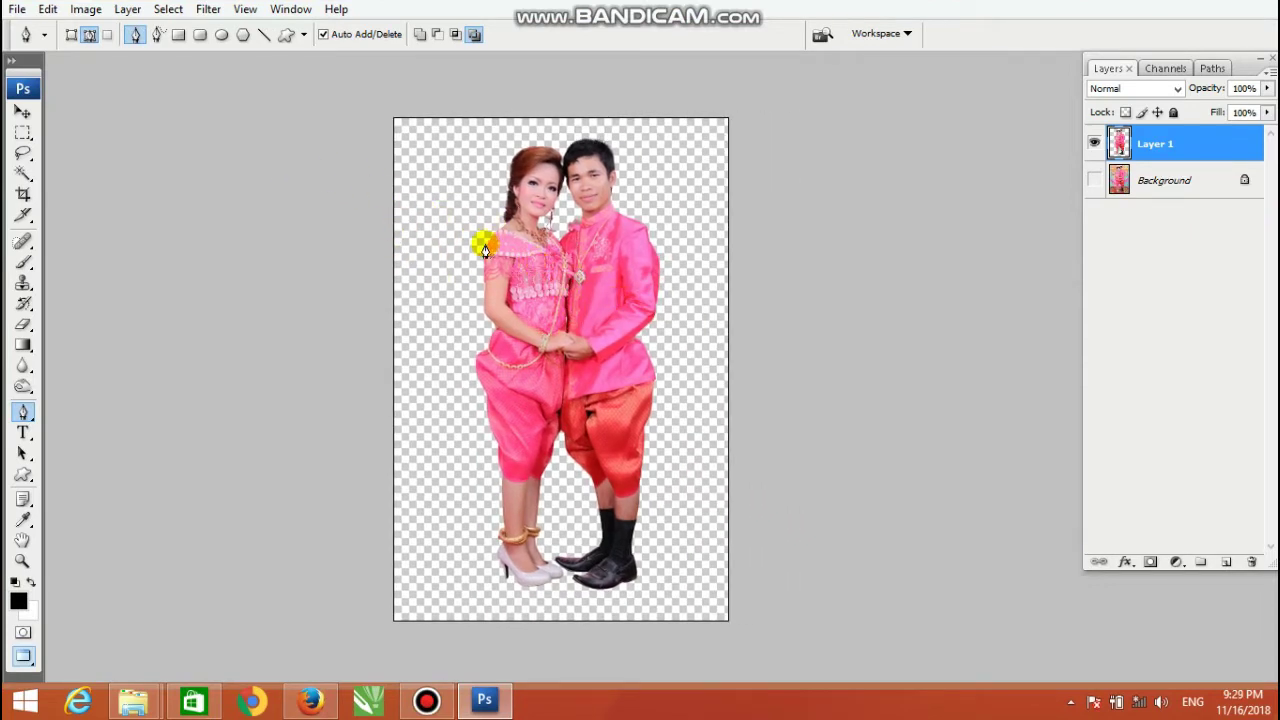
left_click(558, 273)
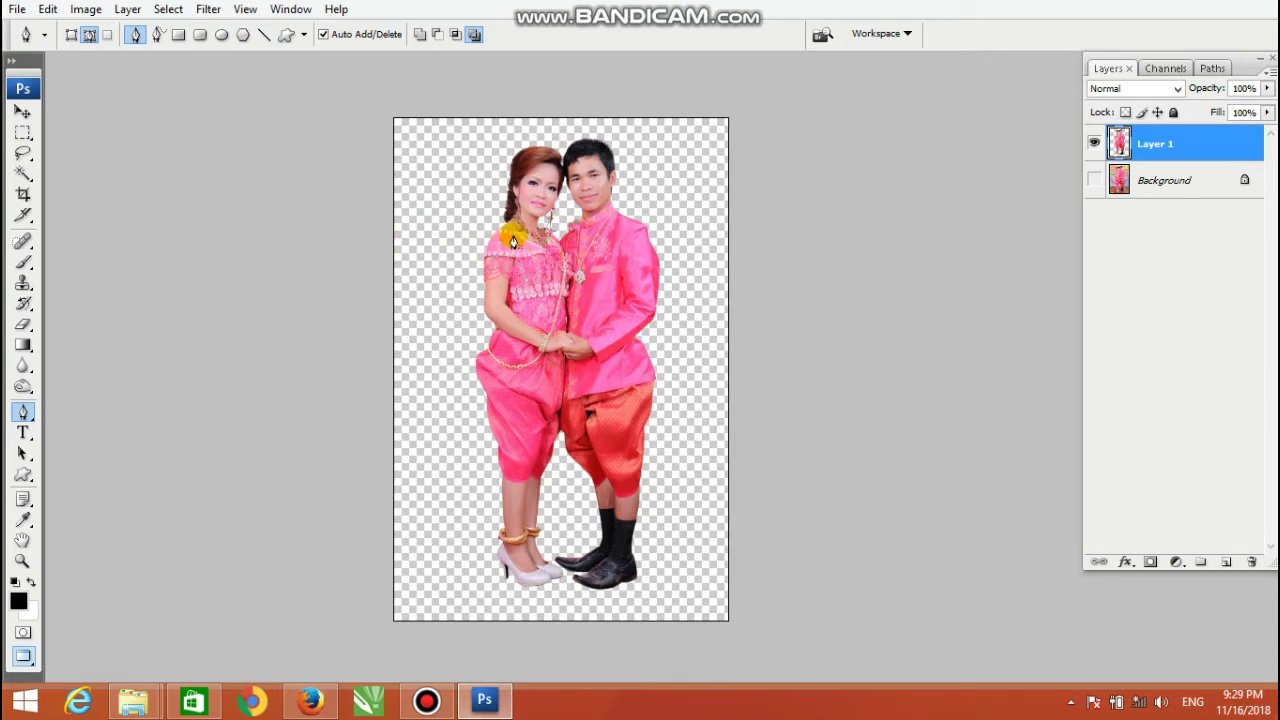
scroll(491, 234, "right", 1)
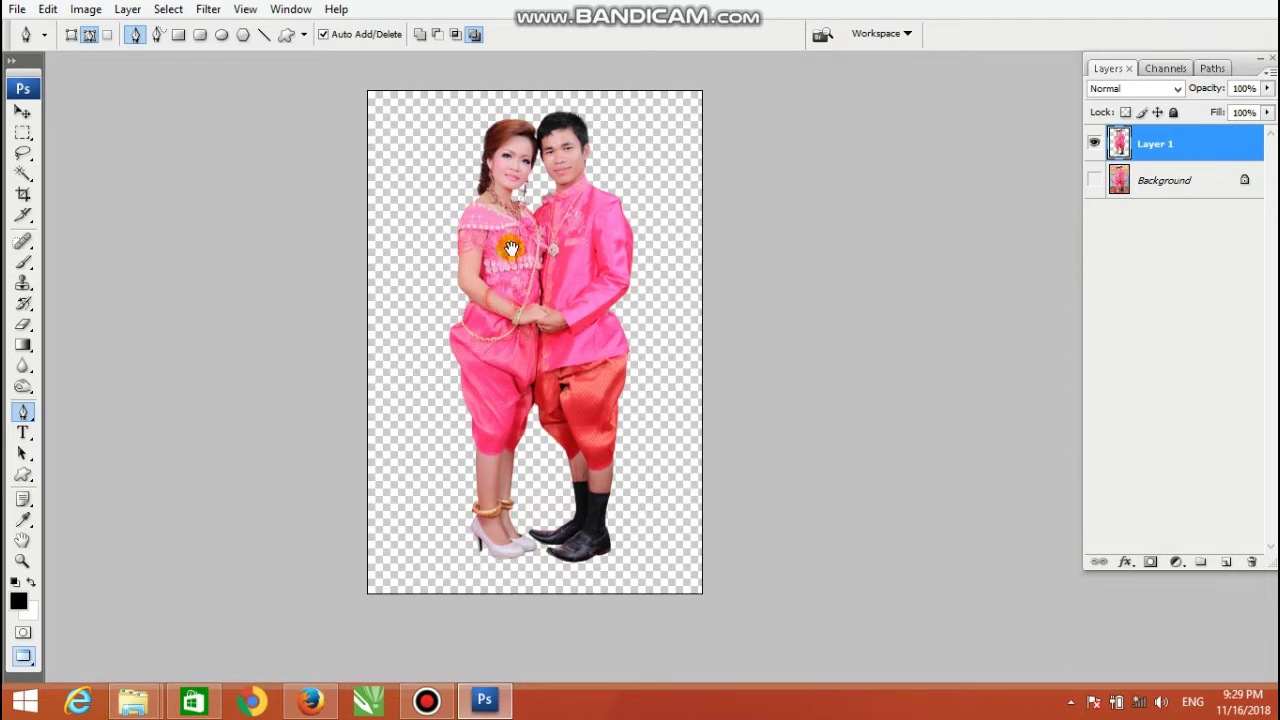
scroll(478, 250, "right", 1)
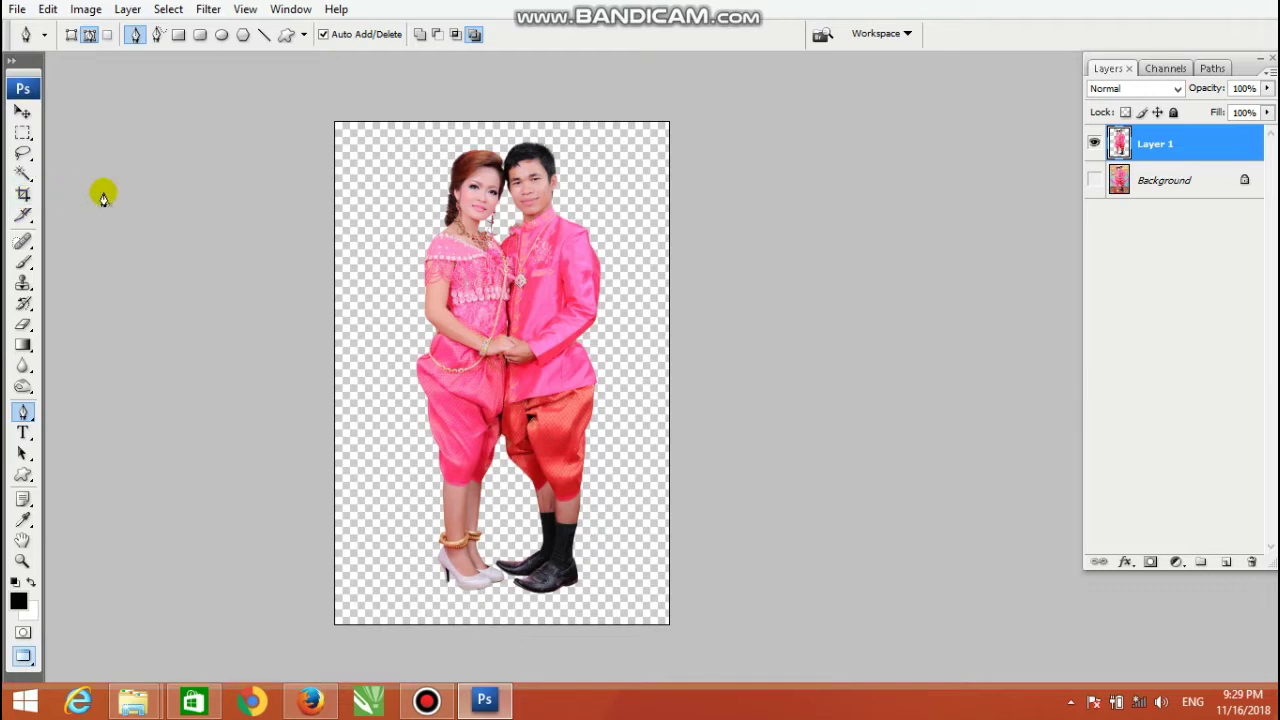
Step: Set the Crop tool to 13 cm width, 18 cm height and 350 pixels/inch
left_click(24, 196)
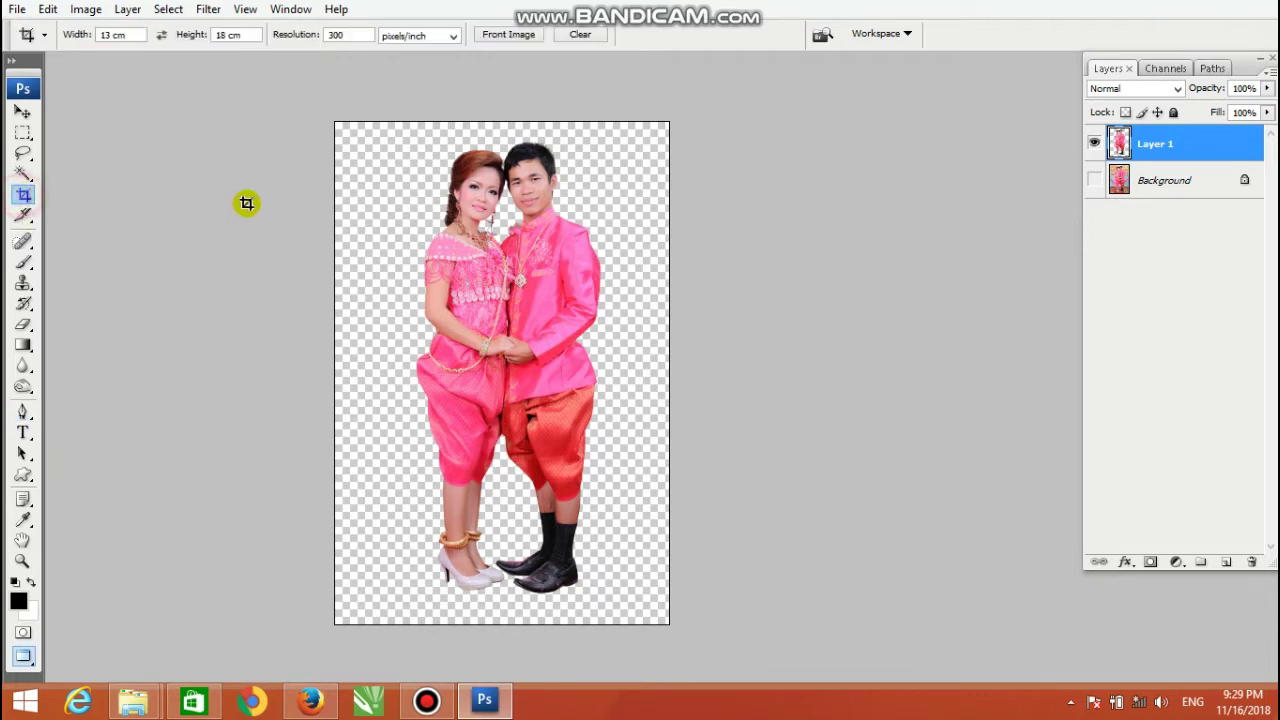
double_click(111, 35)
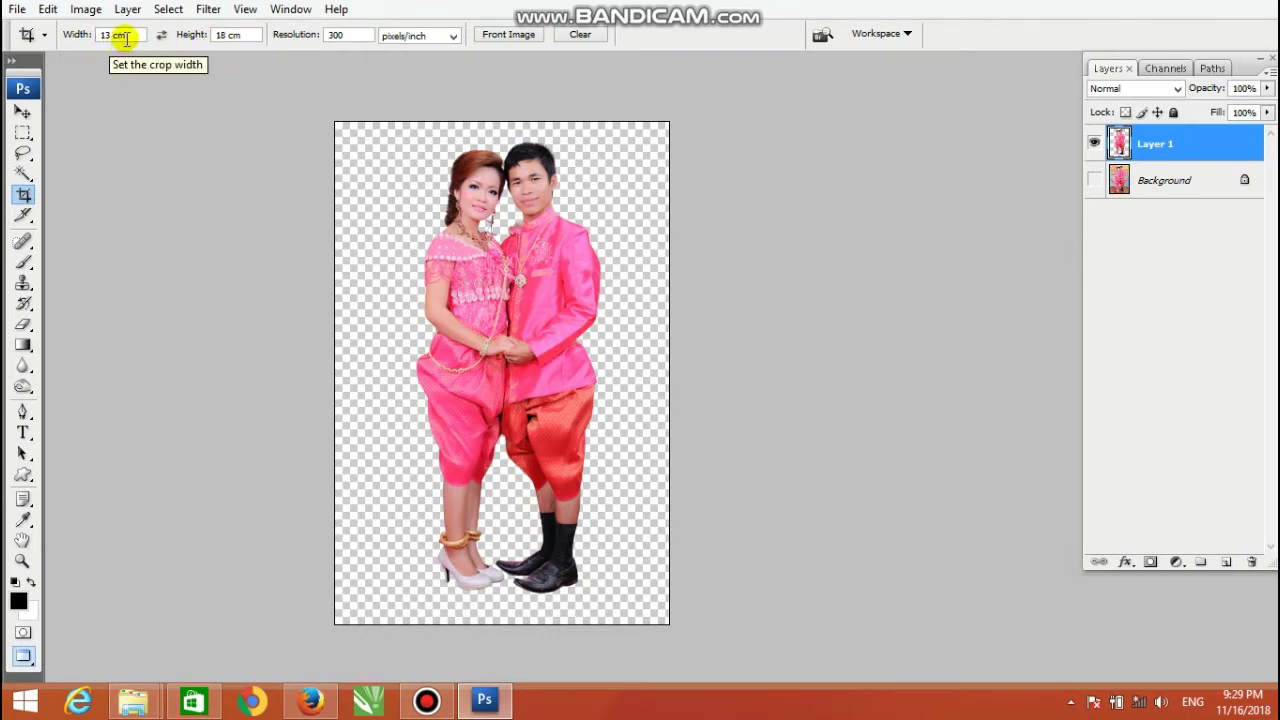
double_click(229, 35)
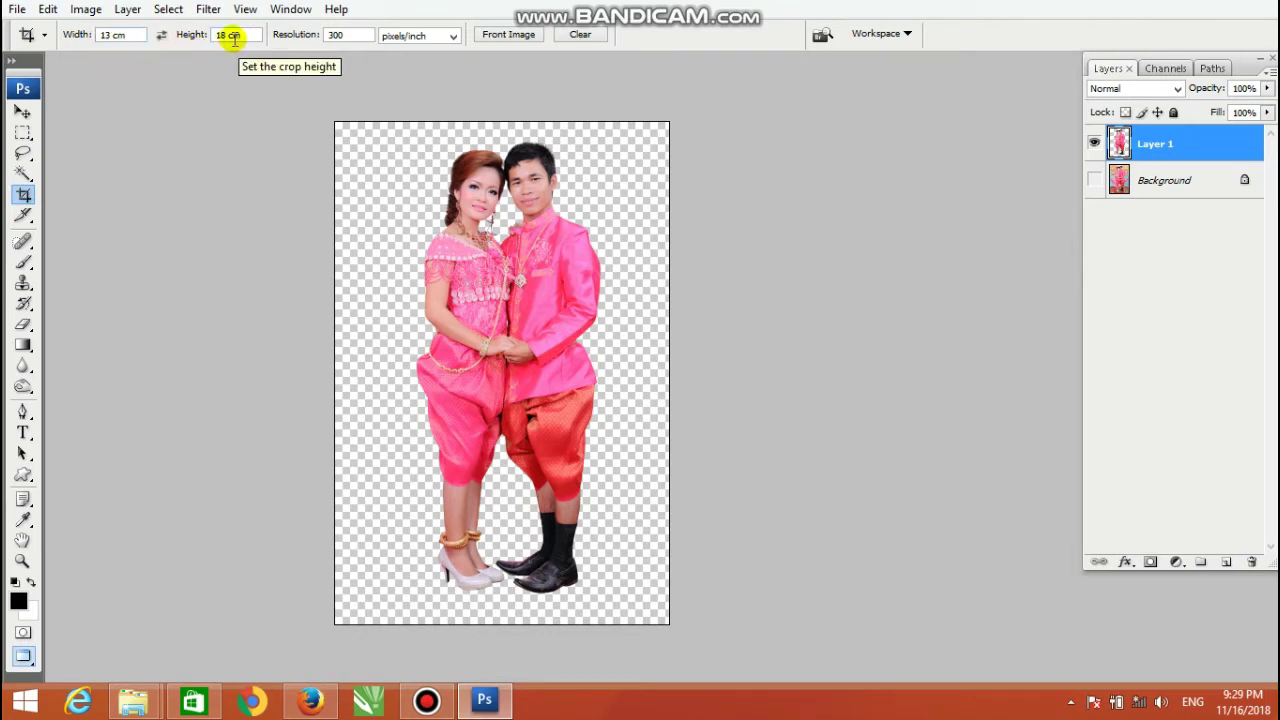
double_click(337, 36)
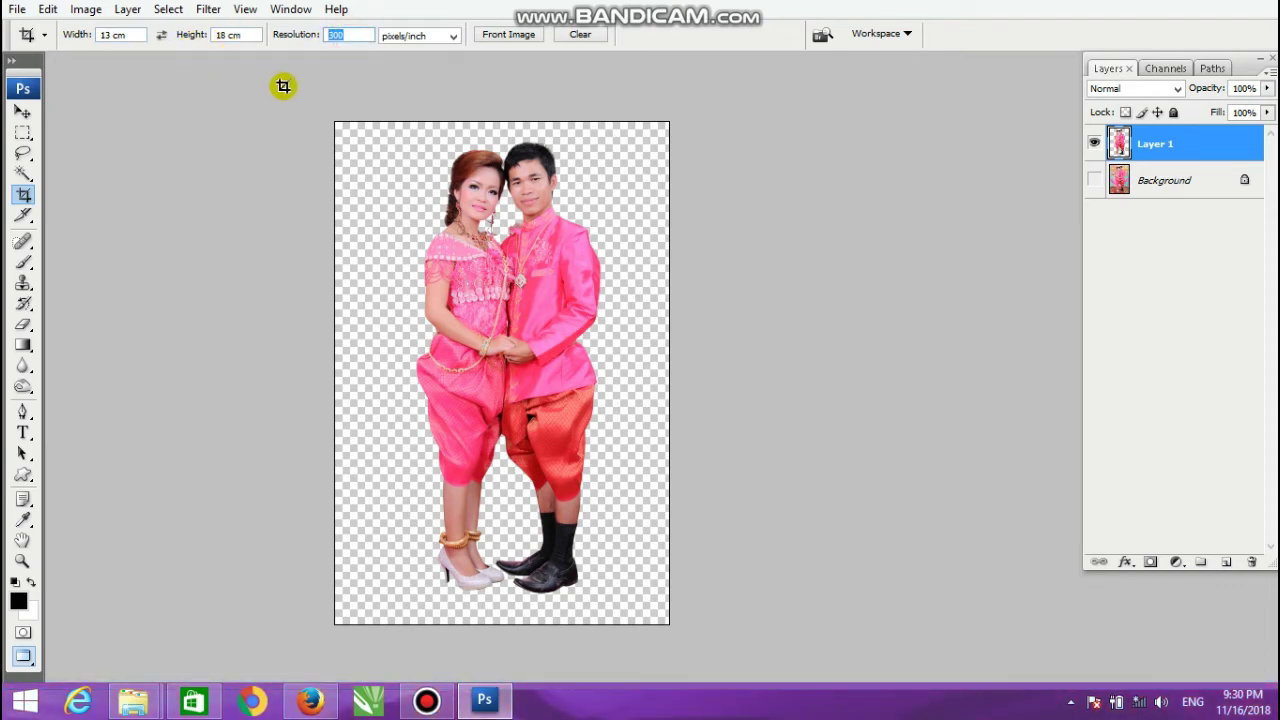
type("3")
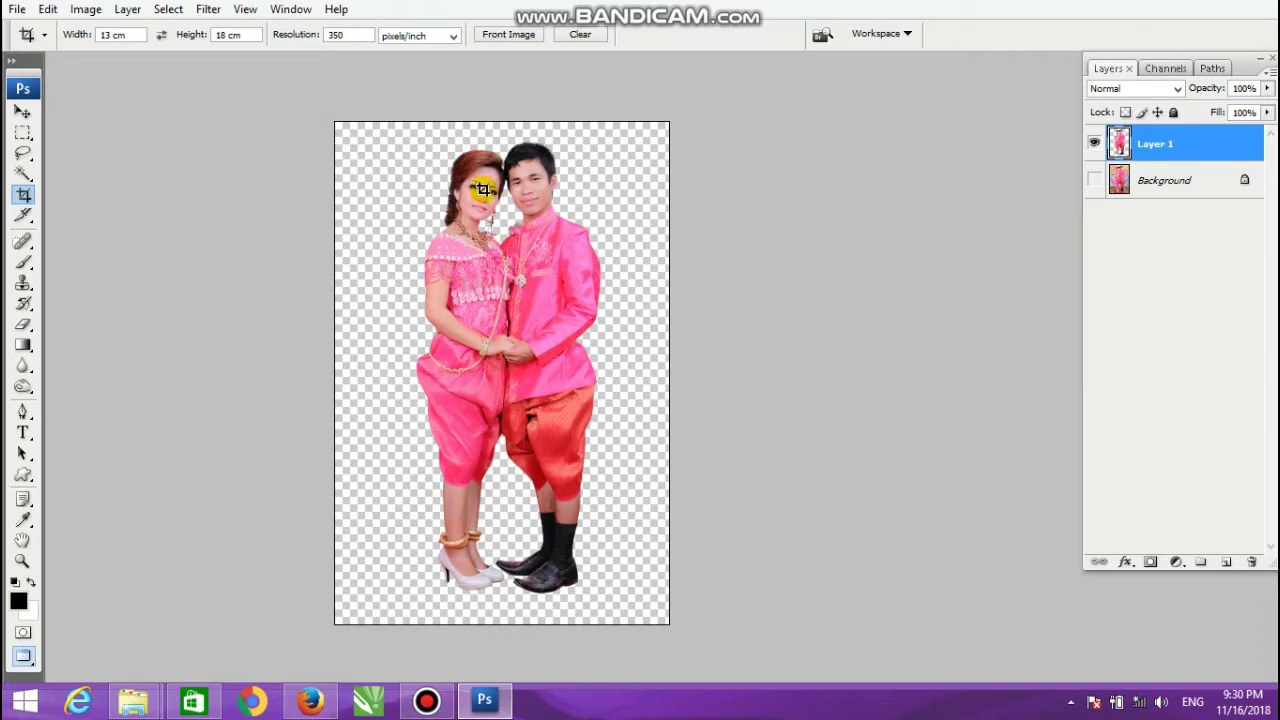
Step: Draw a crop box around the whole couple, commit it and zoom in
left_click_drag(282, 106, 771, 594)
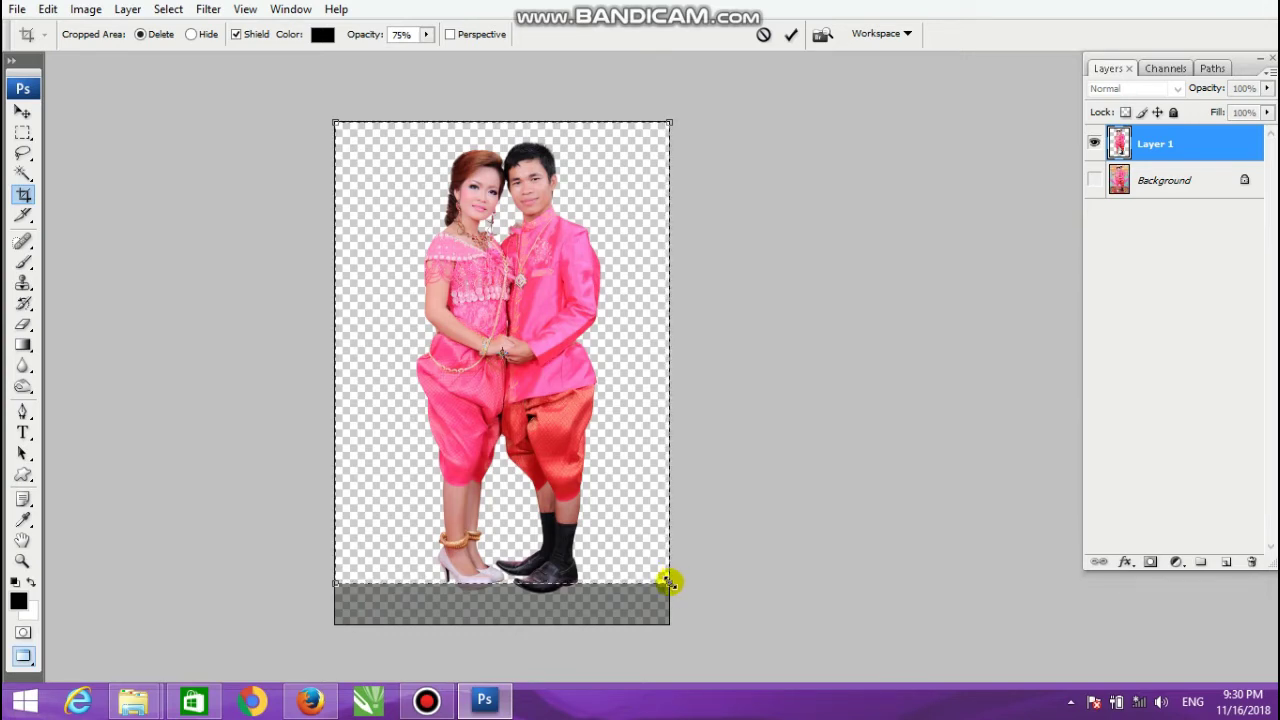
left_click_drag(668, 582, 691, 606)
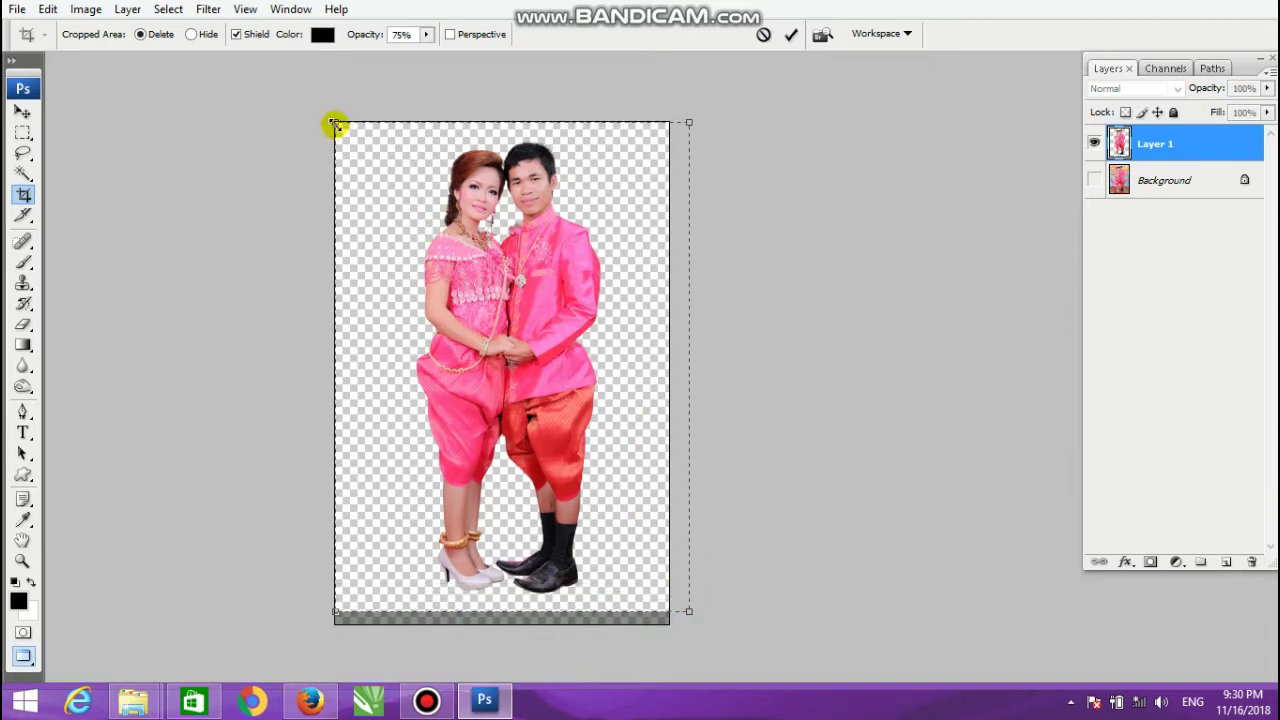
left_click_drag(331, 120, 327, 113)
scroll(327, 113, "up", 5)
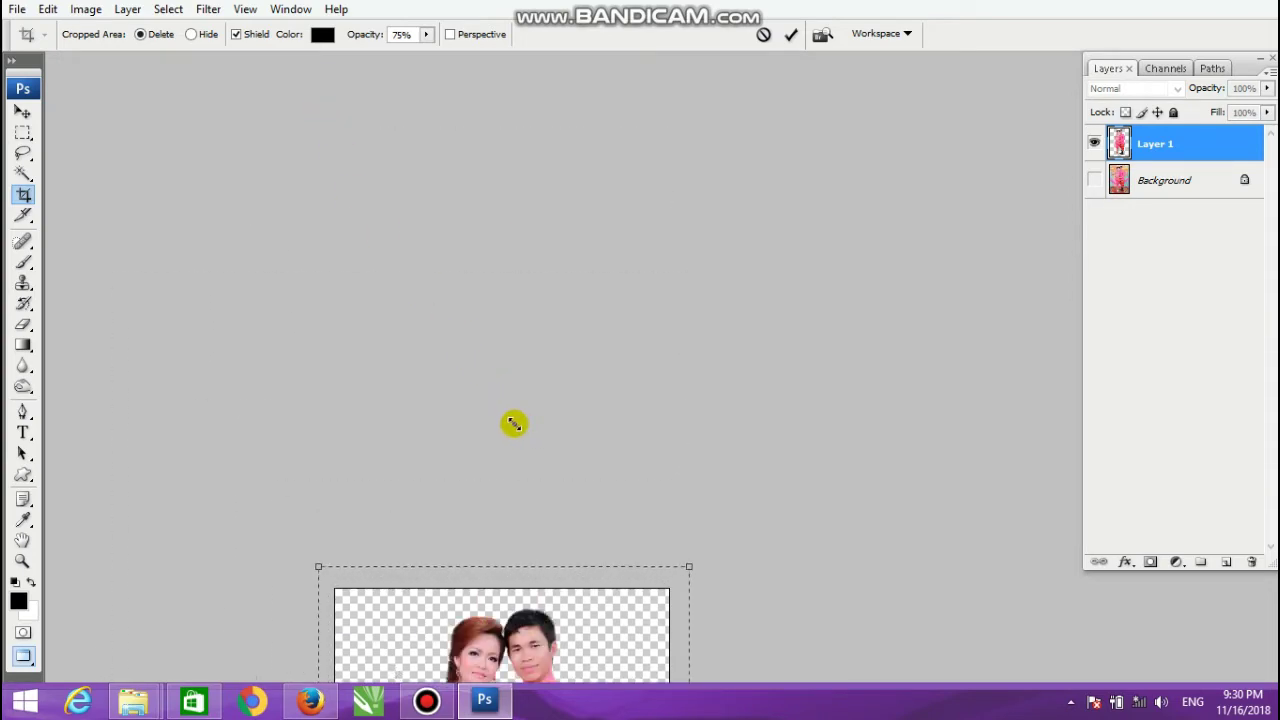
scroll(503, 523, "down", 3)
scroll(503, 437, "down", 3)
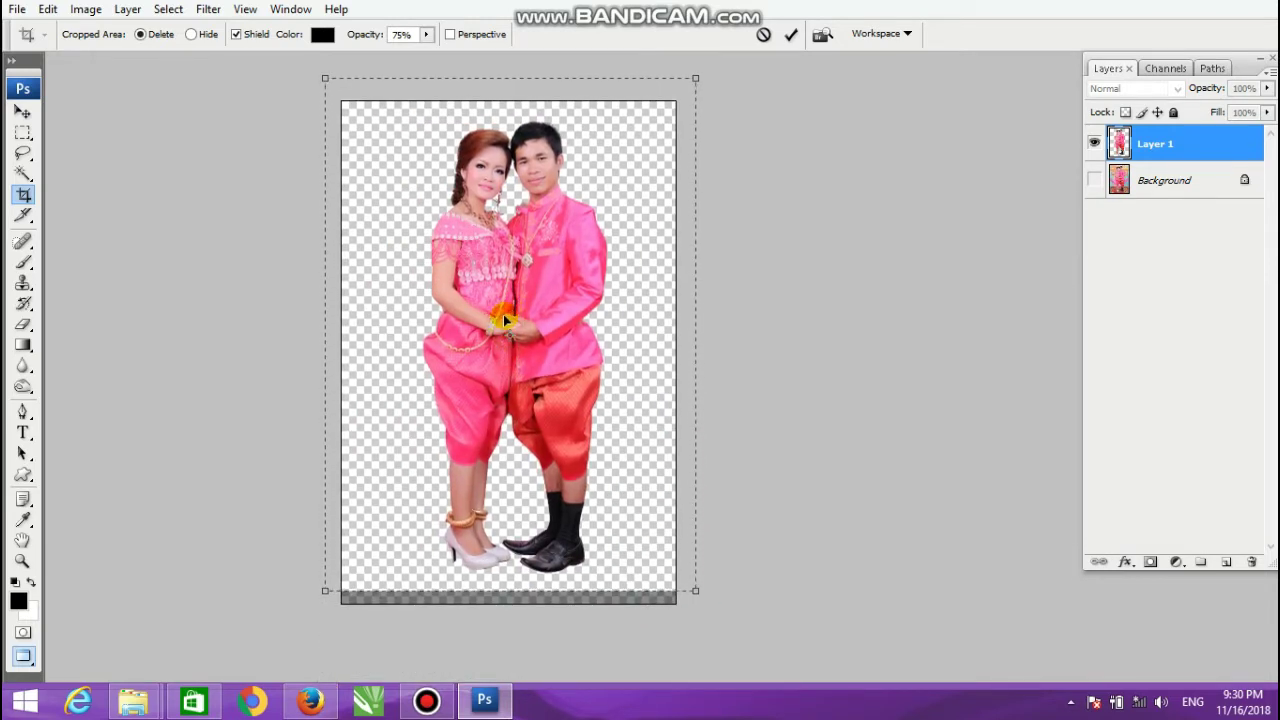
double_click(503, 316)
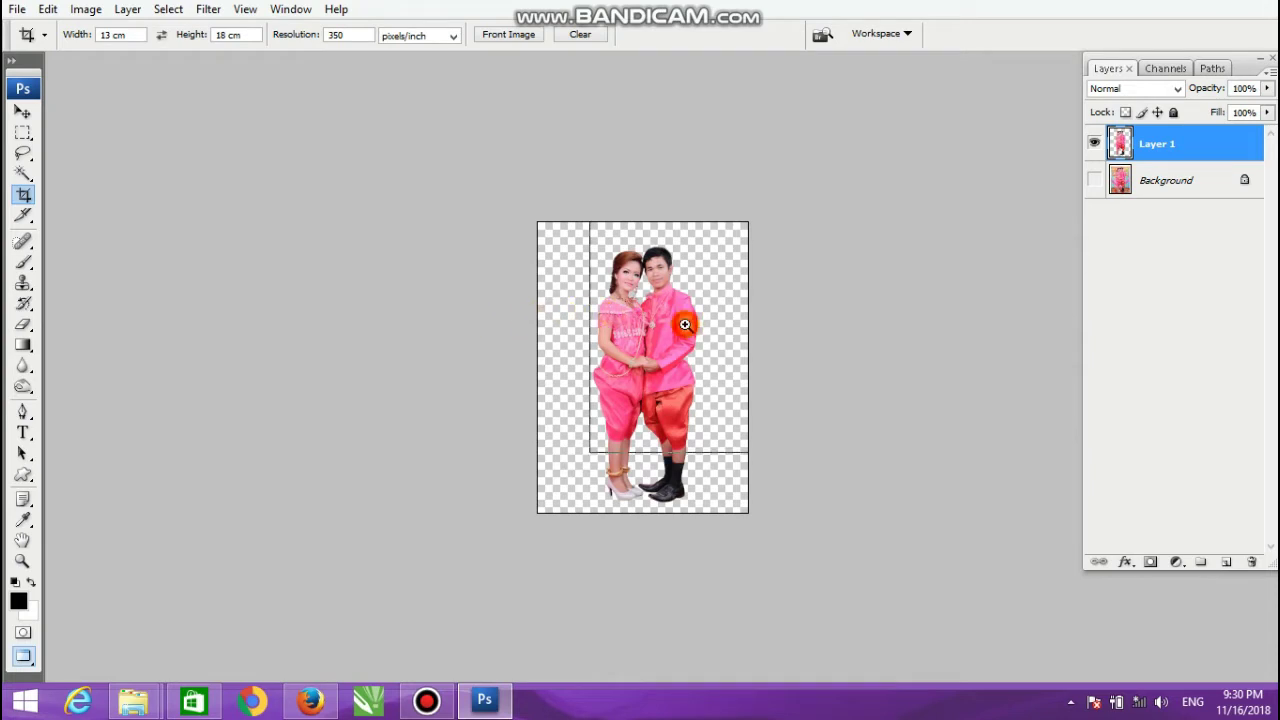
key("ctrl+plus")
key("ctrl+plus")
left_click_drag(583, 388, 587, 324)
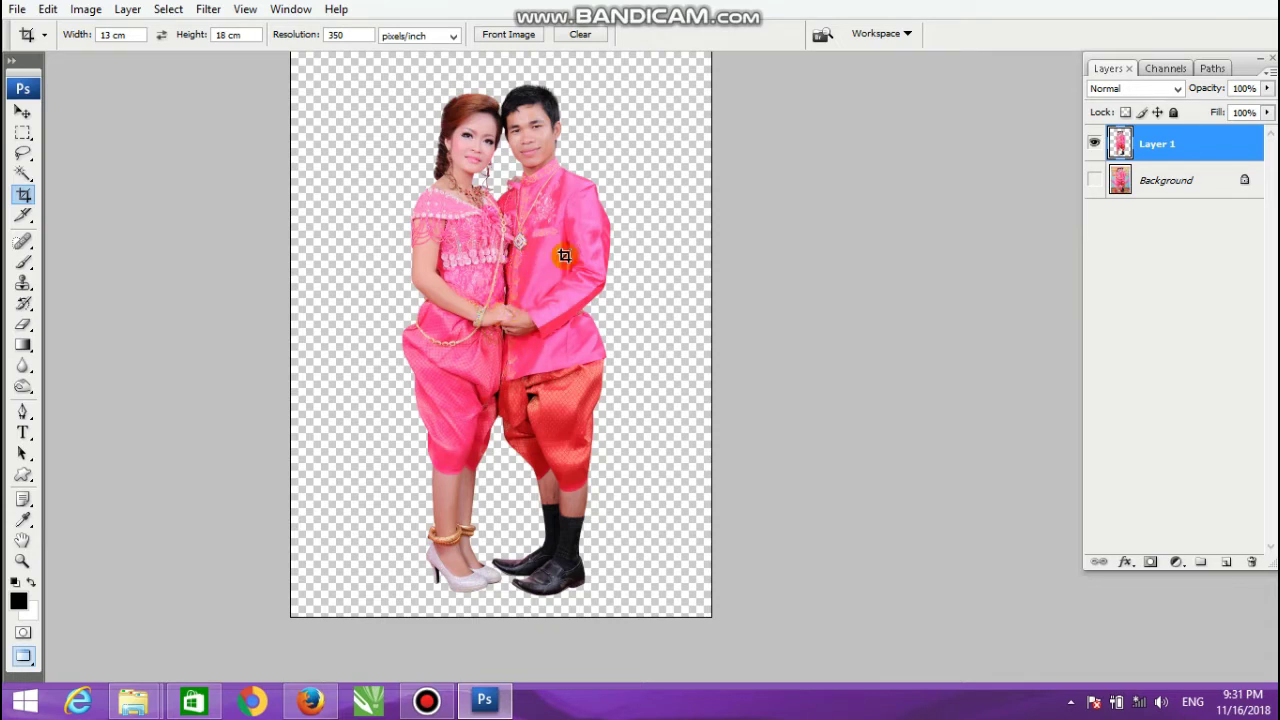
left_click(565, 349)
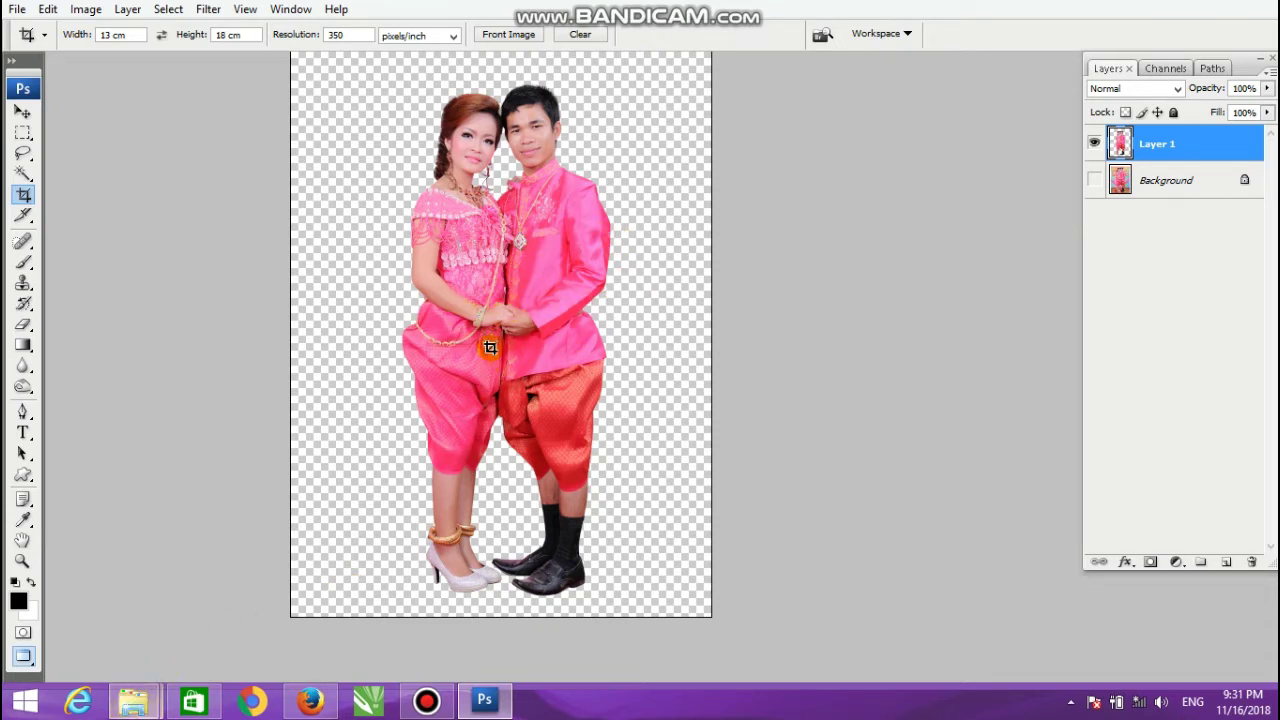
left_click(488, 295)
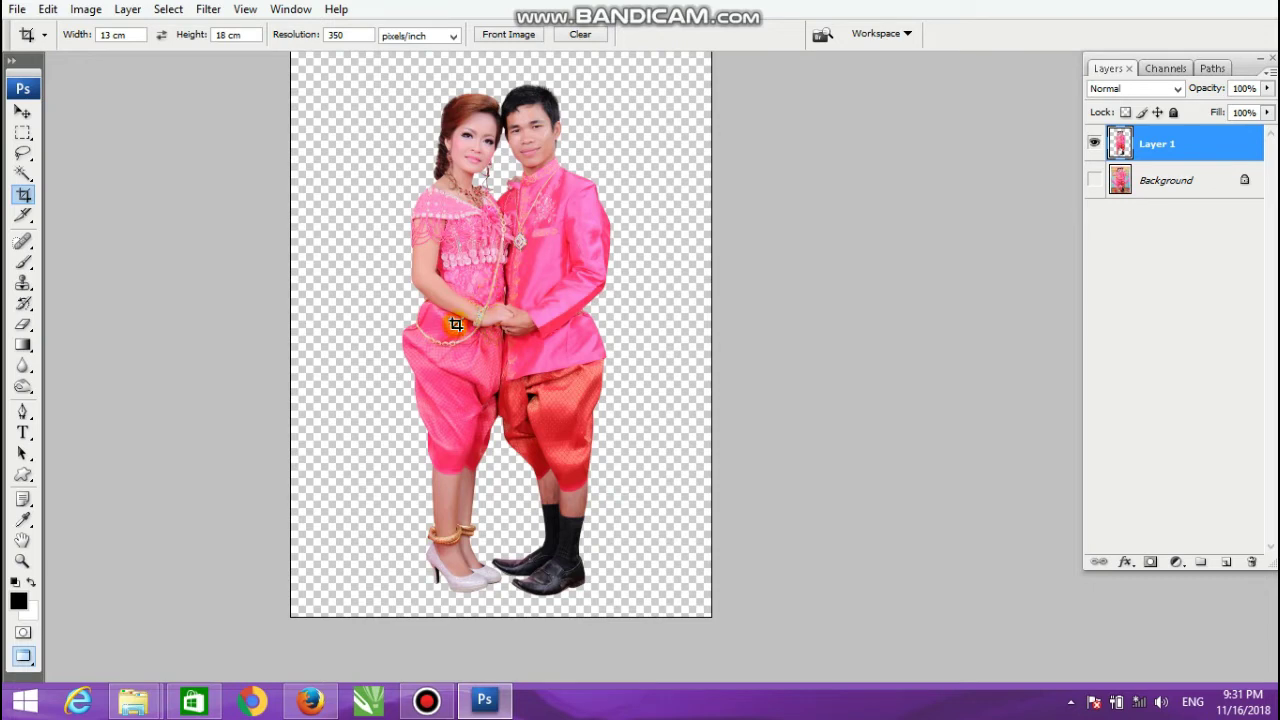
left_click(441, 365)
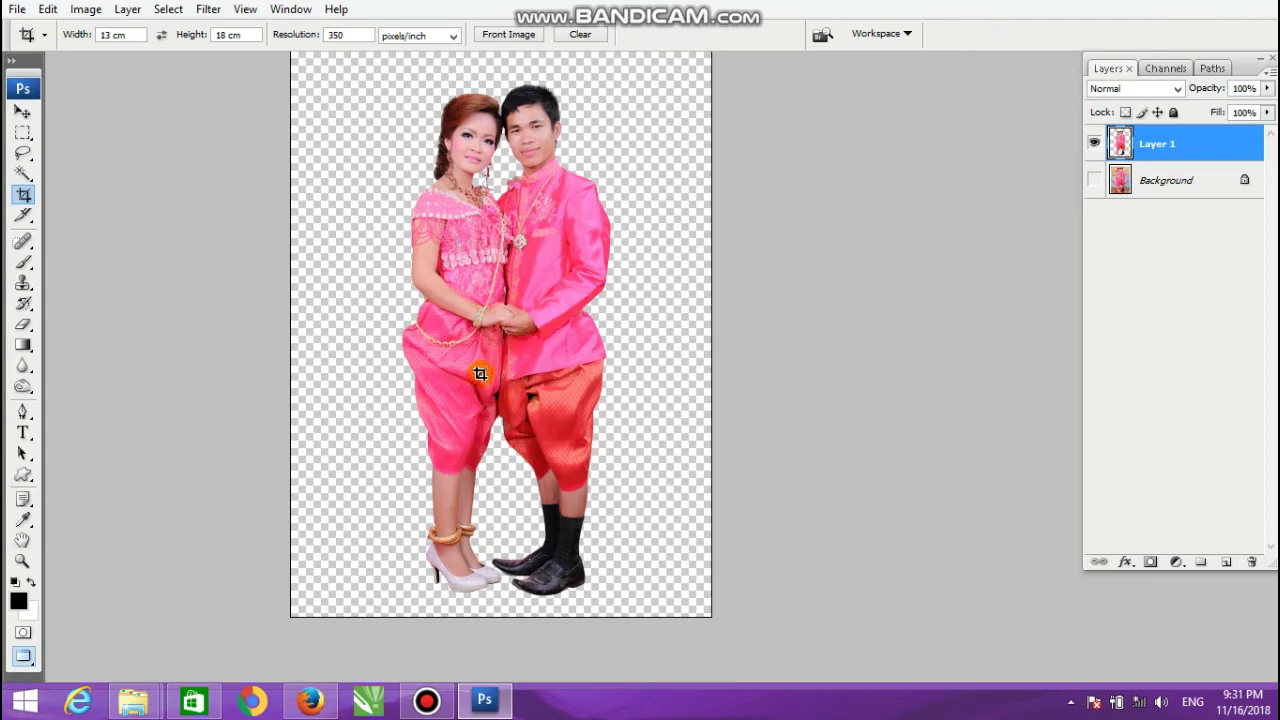
Step: Open the Thee folder under Transcand (F:) > SENG KREUM > BACKROWN
left_click(133, 700)
left_click(213, 627)
left_click(86, 370)
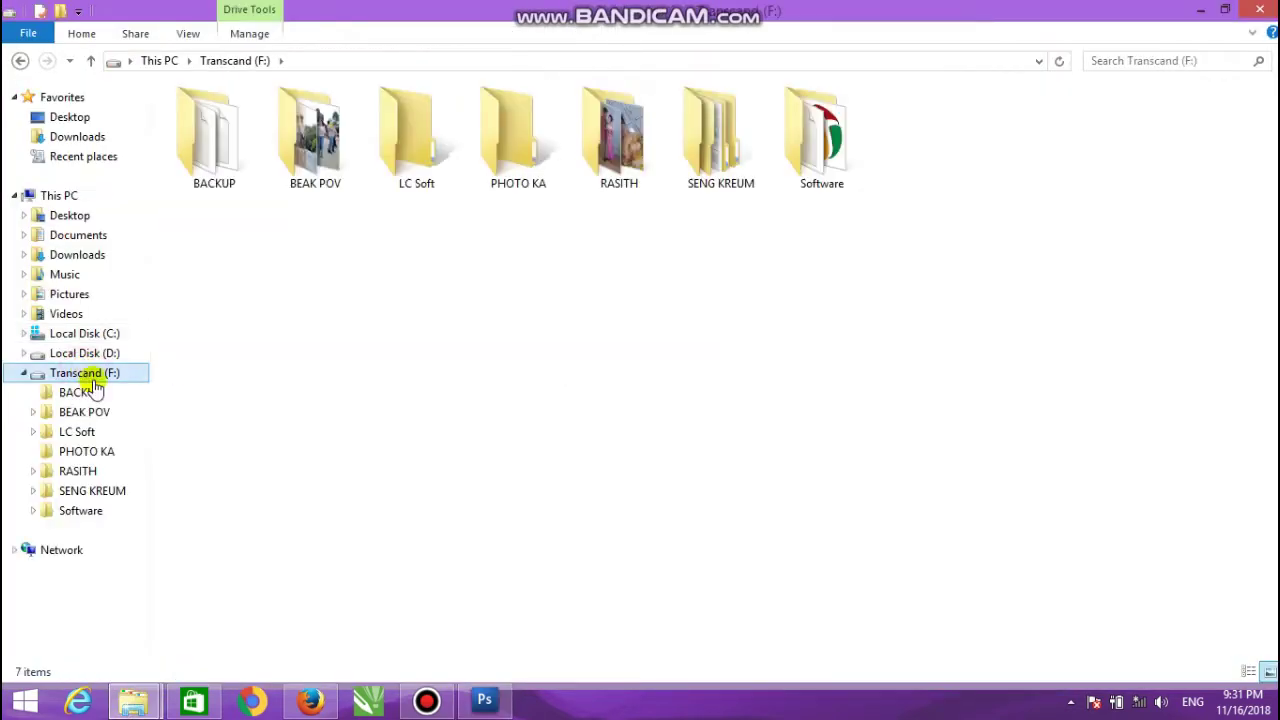
left_click(93, 493)
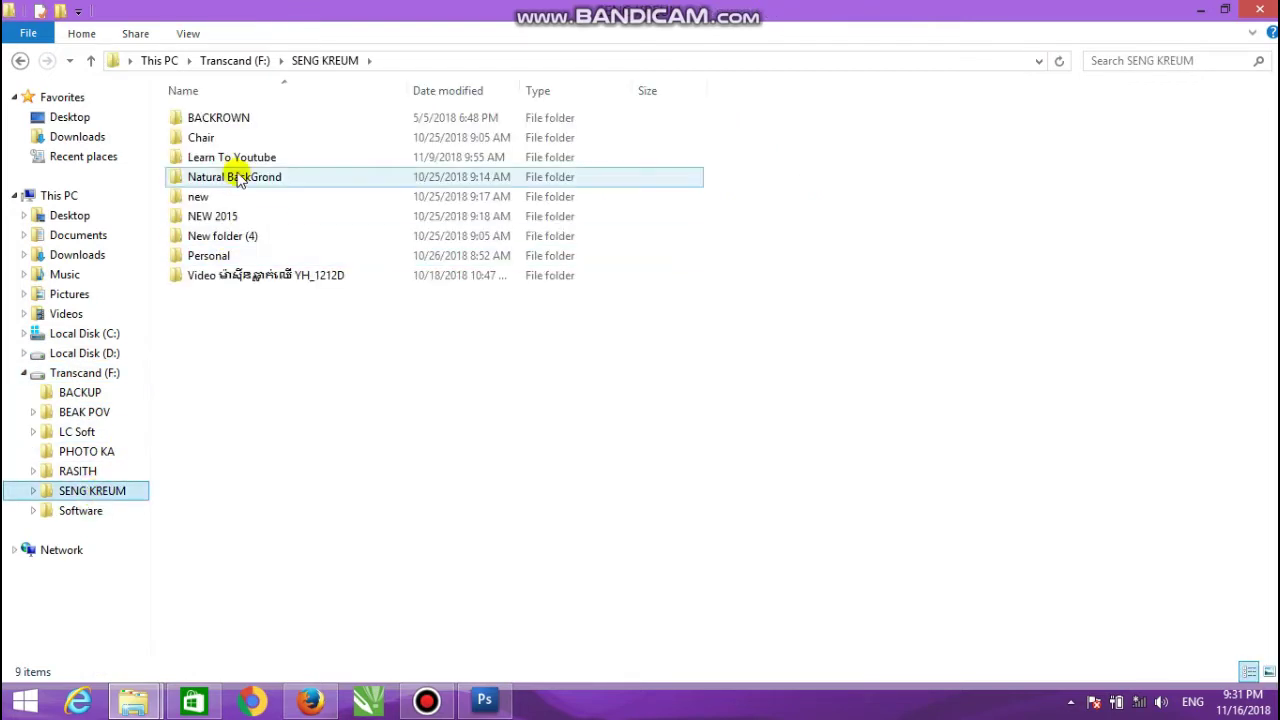
double_click(246, 118)
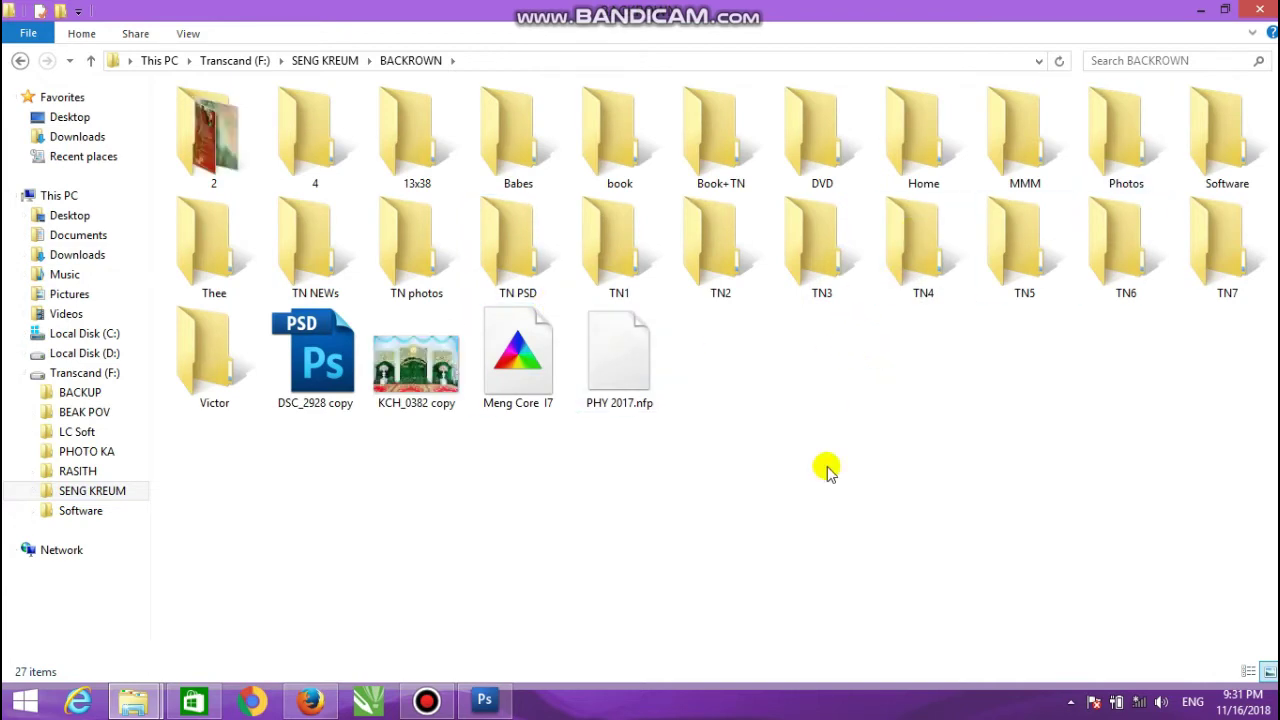
left_click(785, 395)
right_click(785, 395)
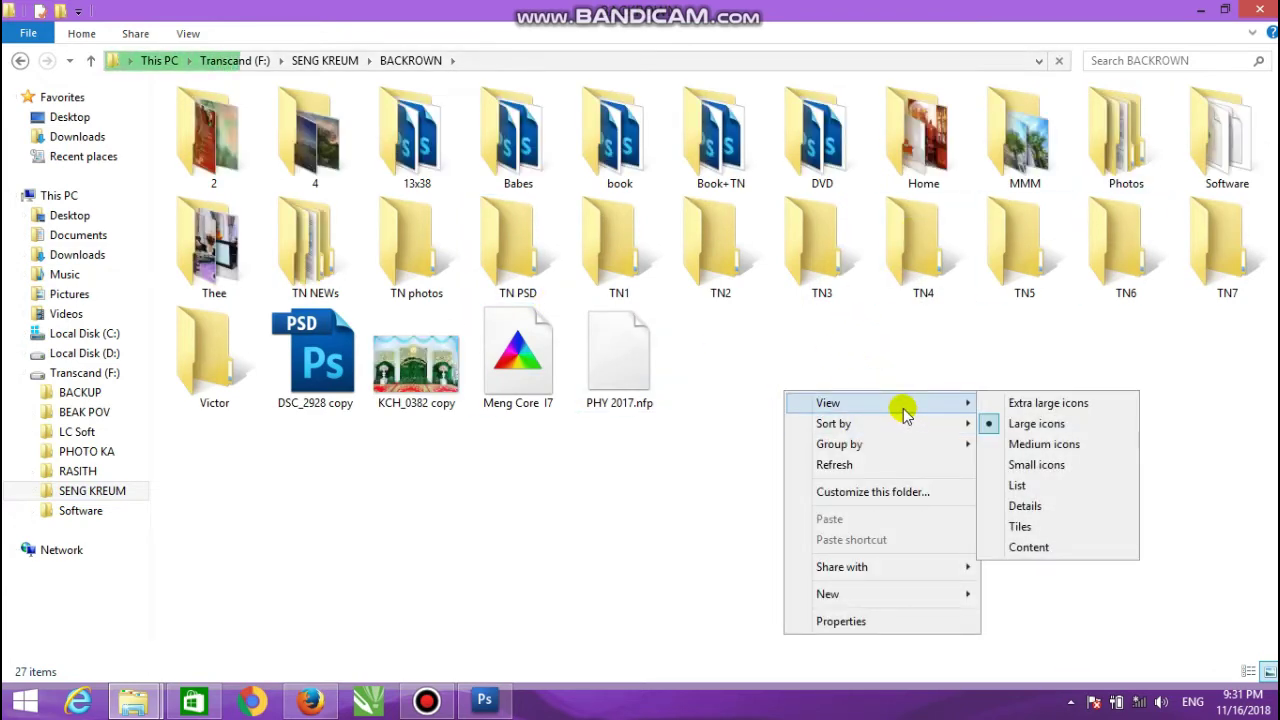
left_click(880, 360)
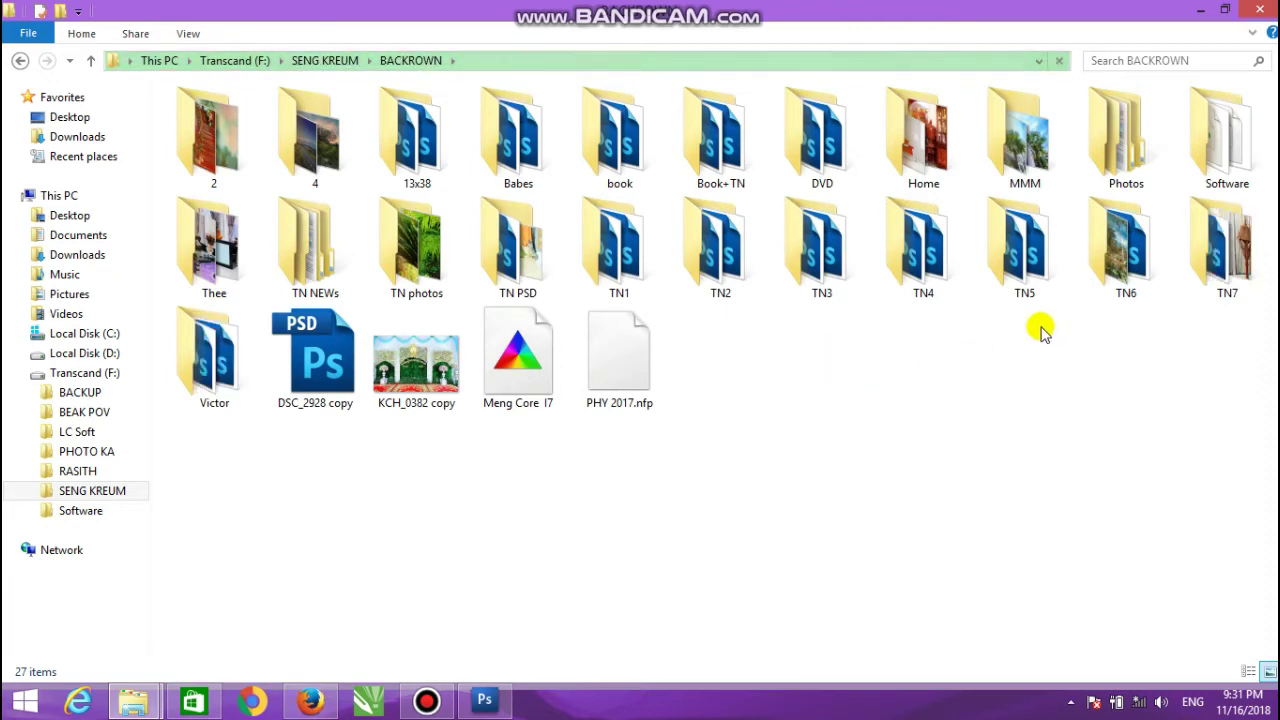
double_click(205, 260)
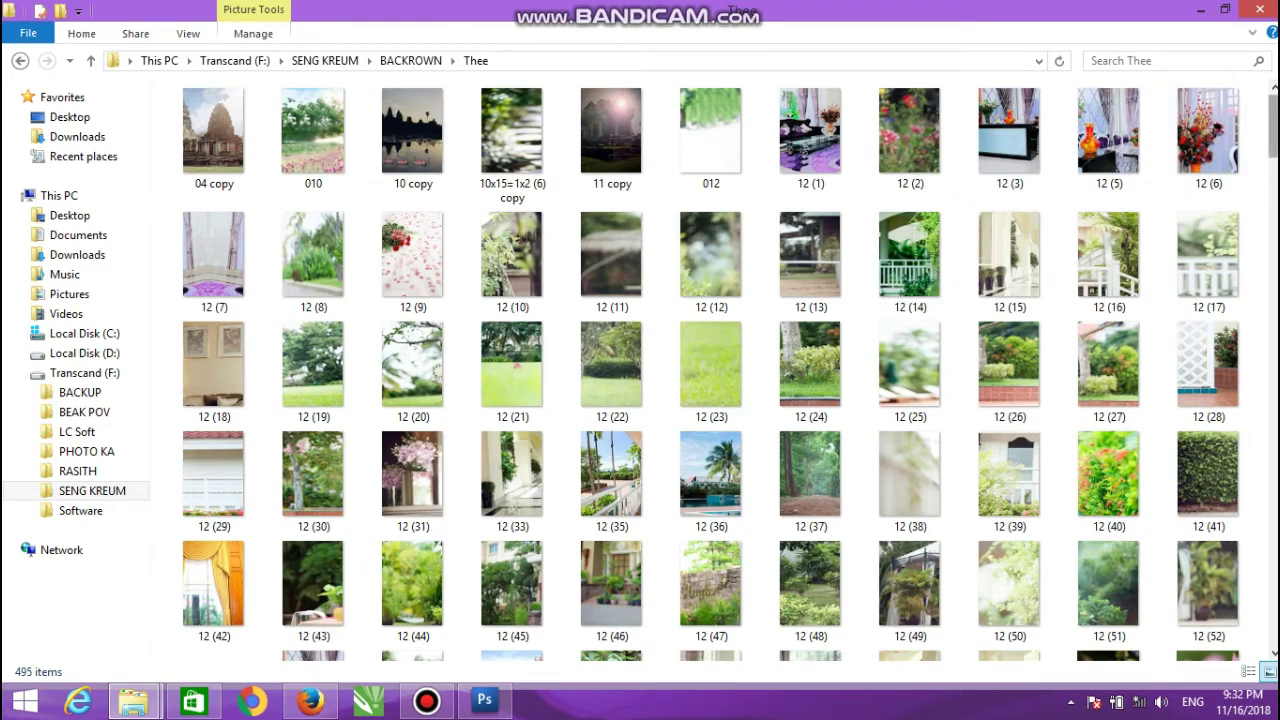
Step: Find the garden photo 168_5239 copy and drag it into Photoshop
scroll(724, 371, "down", 2)
scroll(724, 371, "down", 1)
scroll(724, 371, "down", 1)
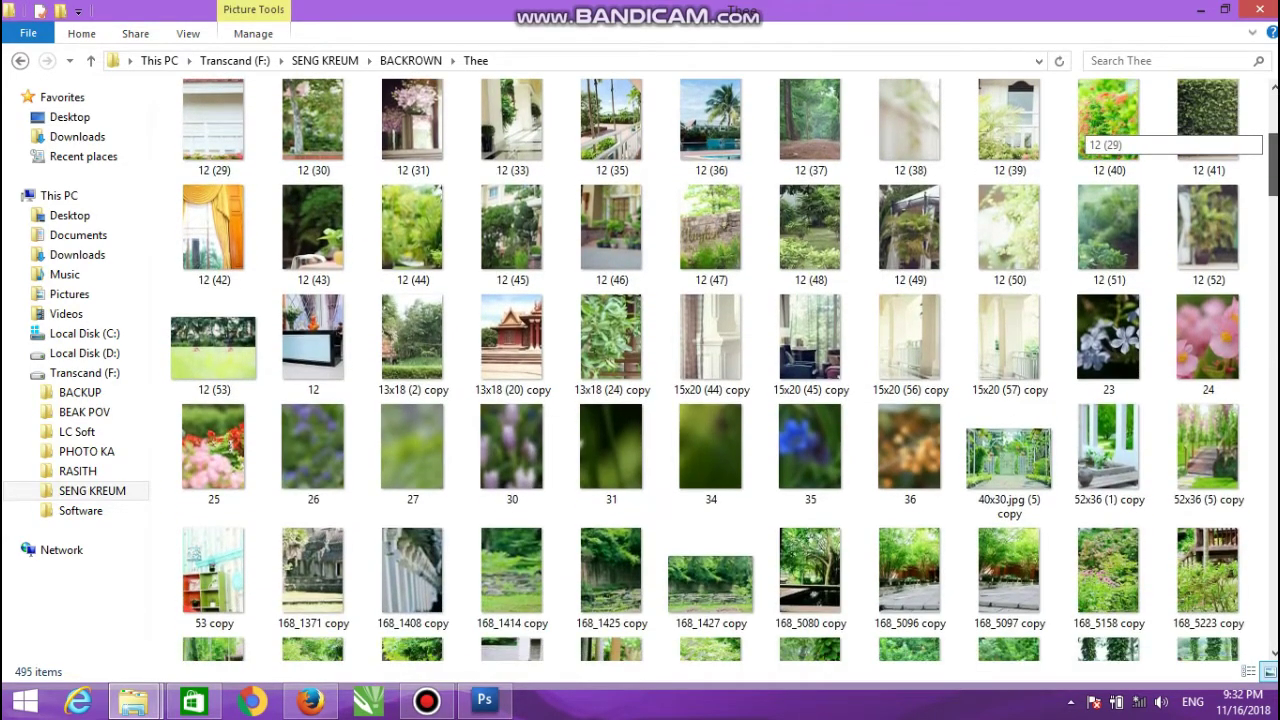
scroll(724, 371, "down", 2)
scroll(724, 371, "down", 1)
scroll(724, 371, "up", 1)
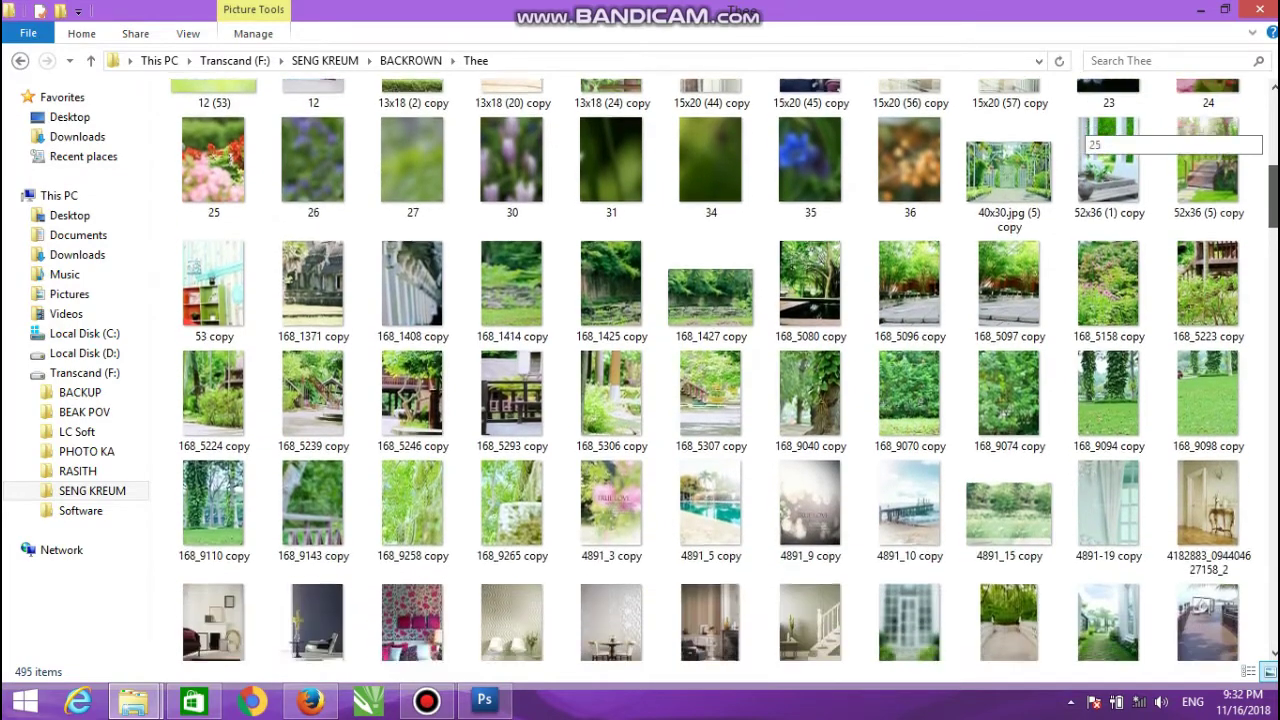
scroll(1100, 130, "down", 1)
scroll(1100, 130, "down", 1)
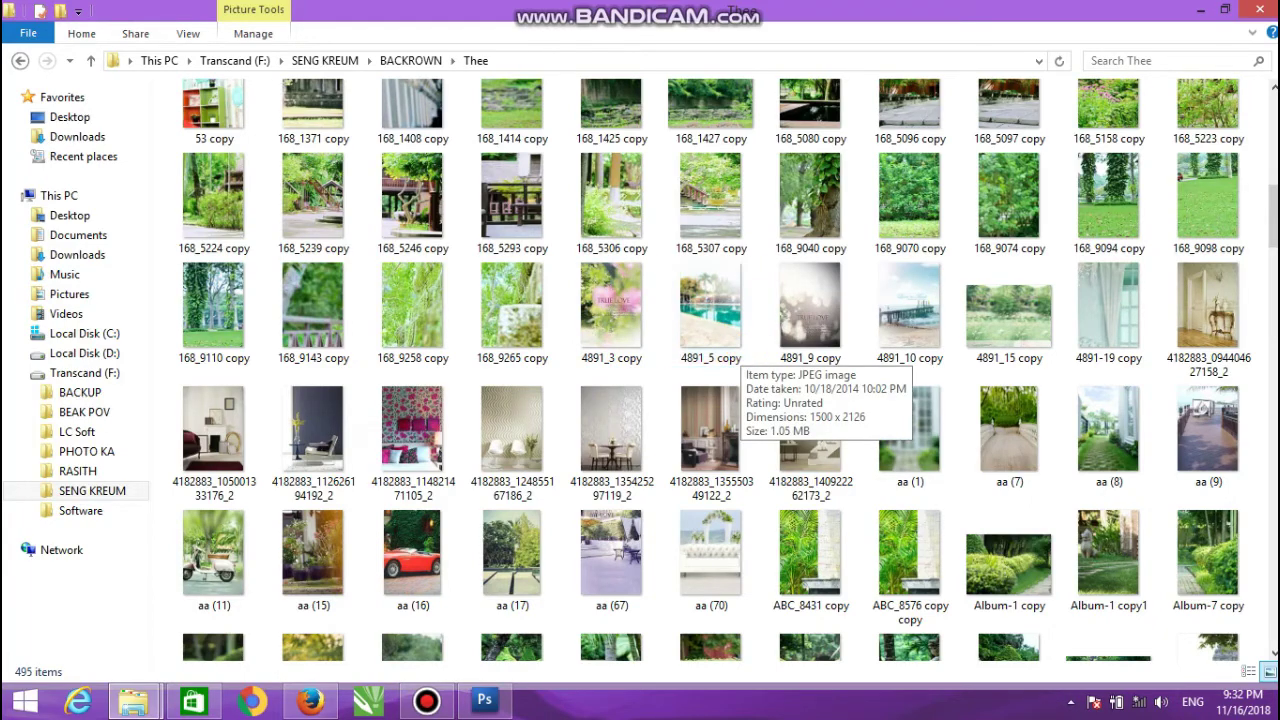
scroll(1270, 230, "up", 1)
scroll(1270, 230, "up", 2)
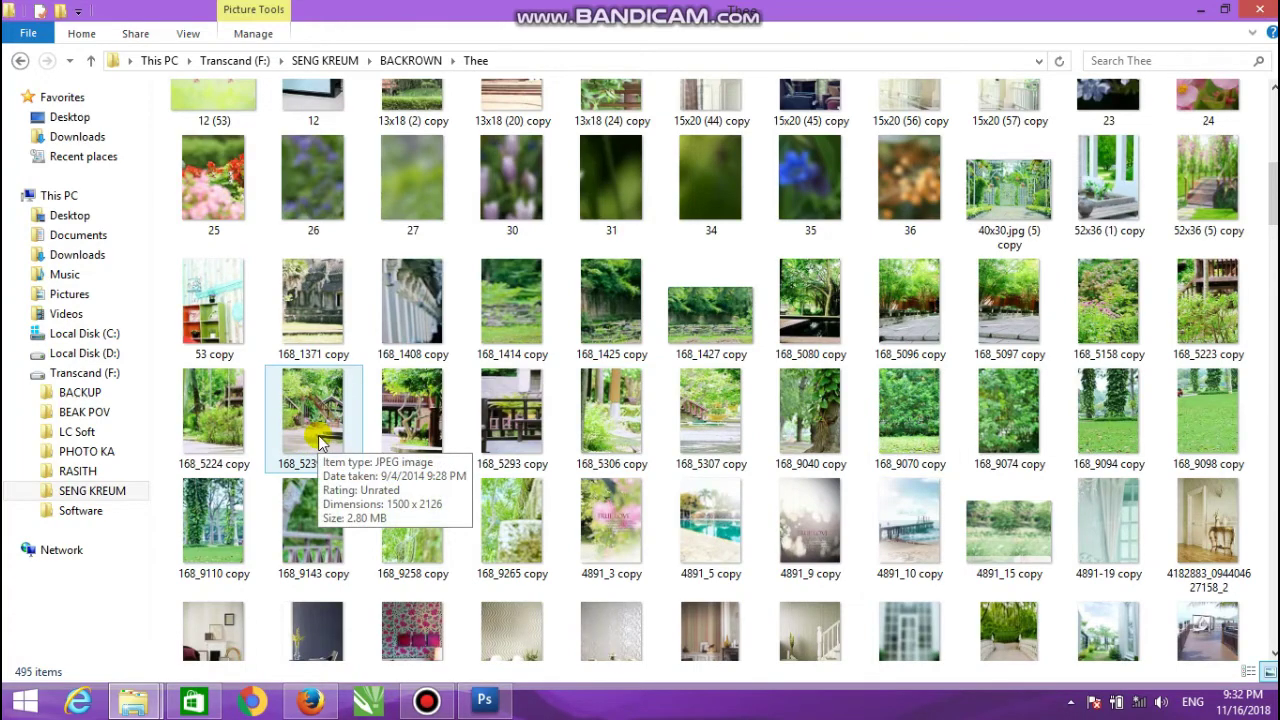
left_click_drag(320, 443, 533, 667)
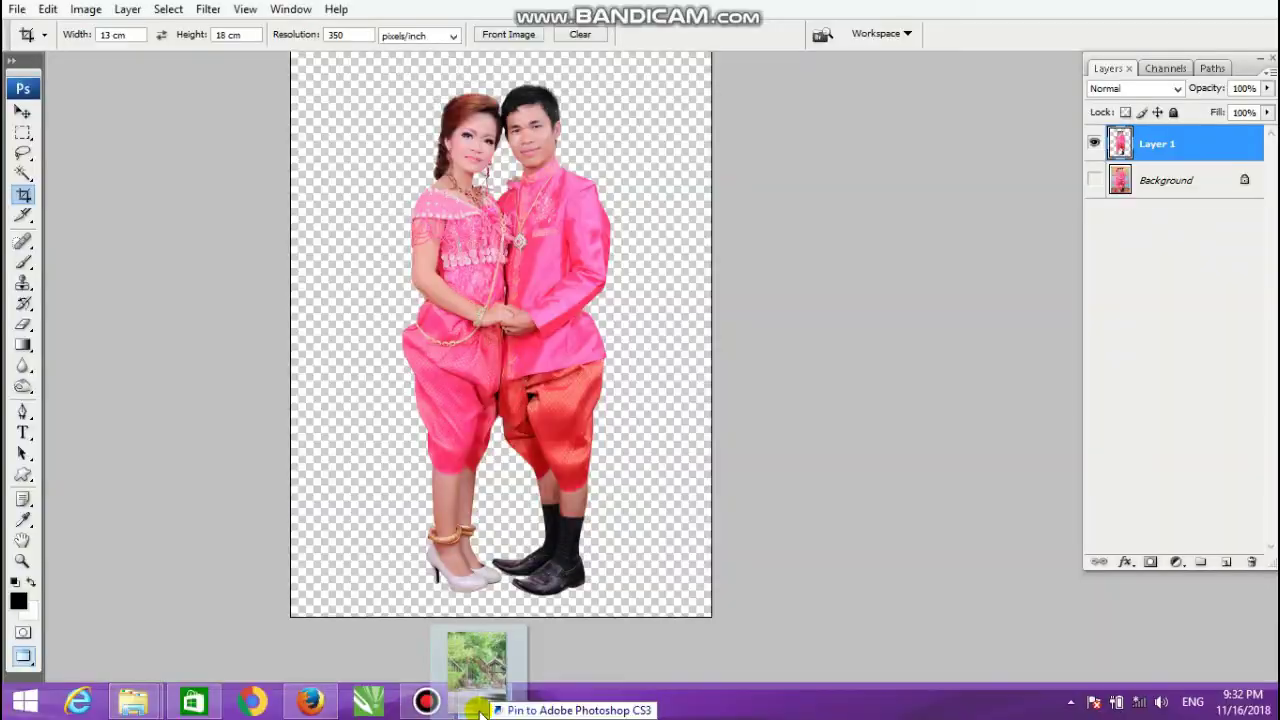
left_click_drag(533, 667, 475, 381)
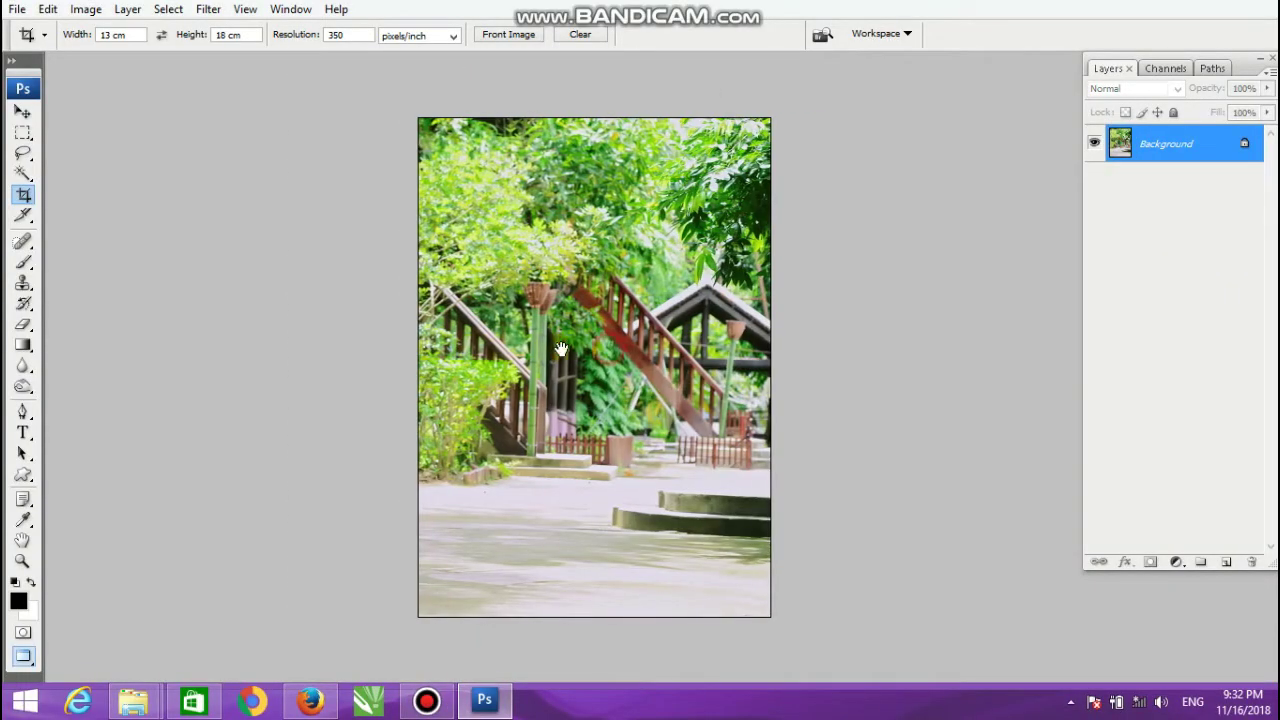
Step: Crop the whole 168_5239 copy garden photo to the 13 × 18 cm, 350 ppi frame
left_click_drag(378, 114, 889, 613)
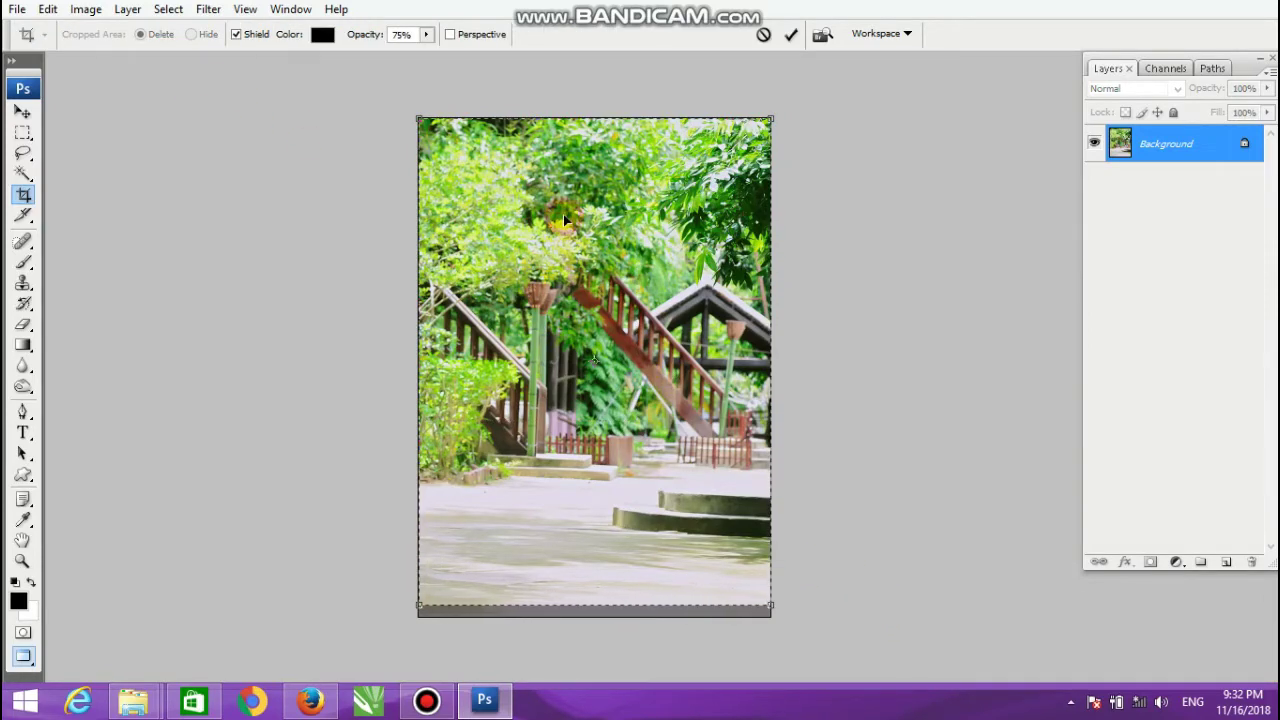
left_click_drag(563, 223, 563, 235)
double_click(604, 216)
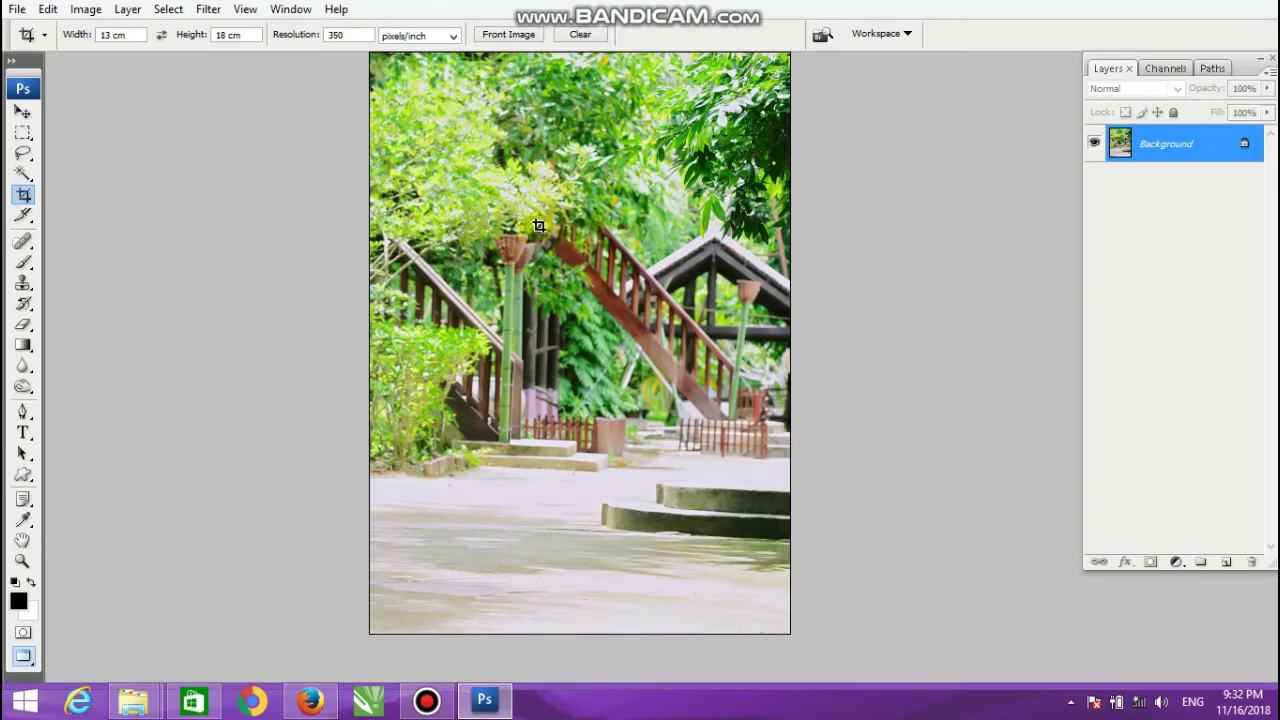
Step: Drag the garden photo from 168_5239 copy into DSC_6892.psd as Layer 2
key("f")
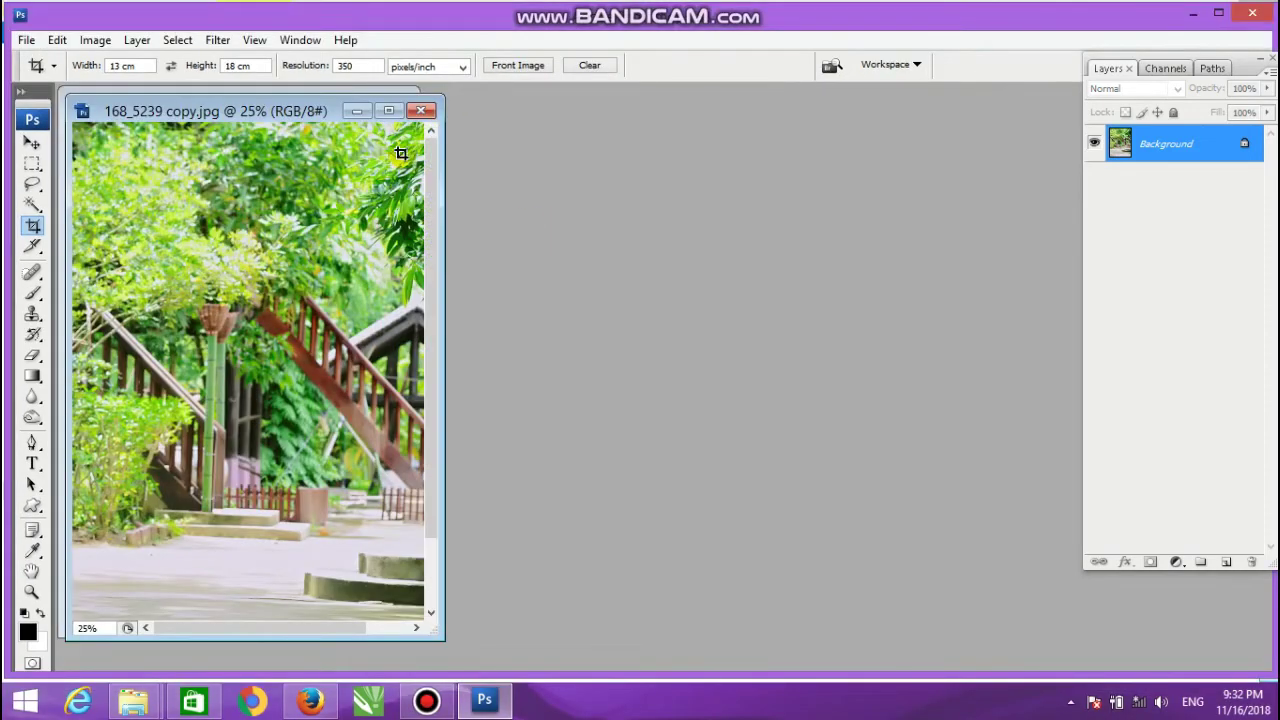
left_click(272, 115)
left_click_drag(272, 115, 686, 119)
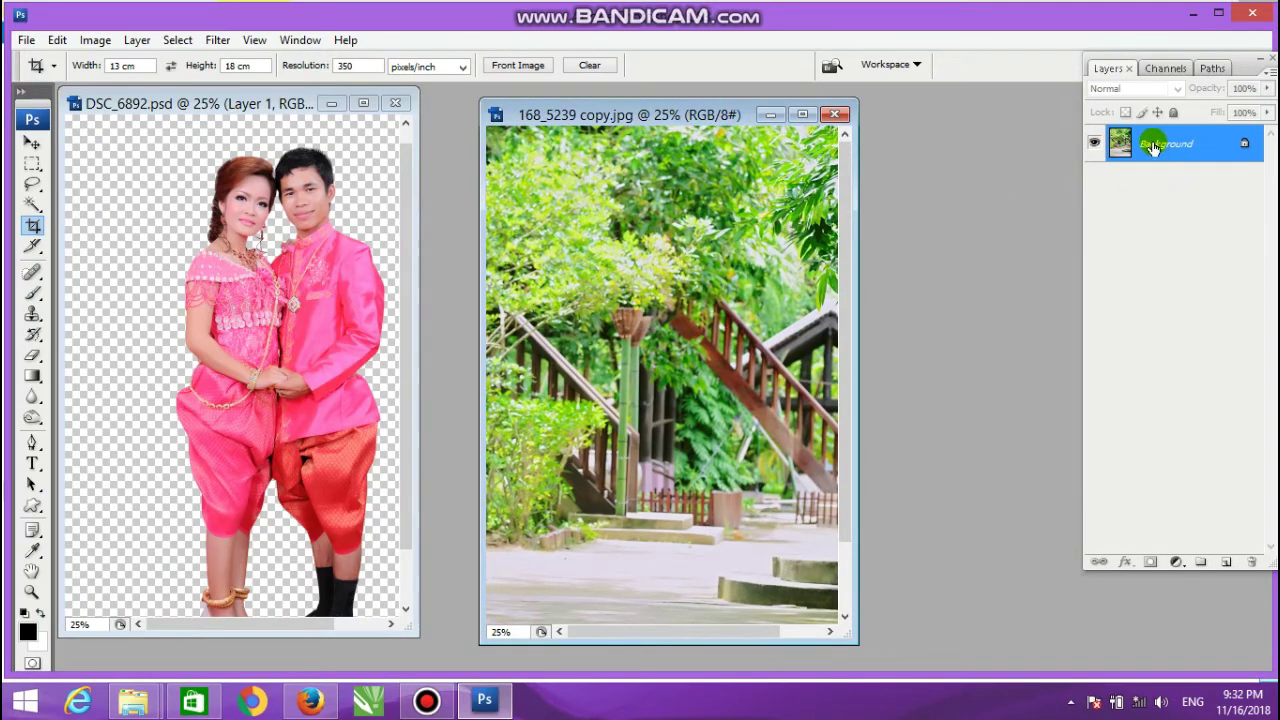
left_click_drag(1150, 145, 1158, 141)
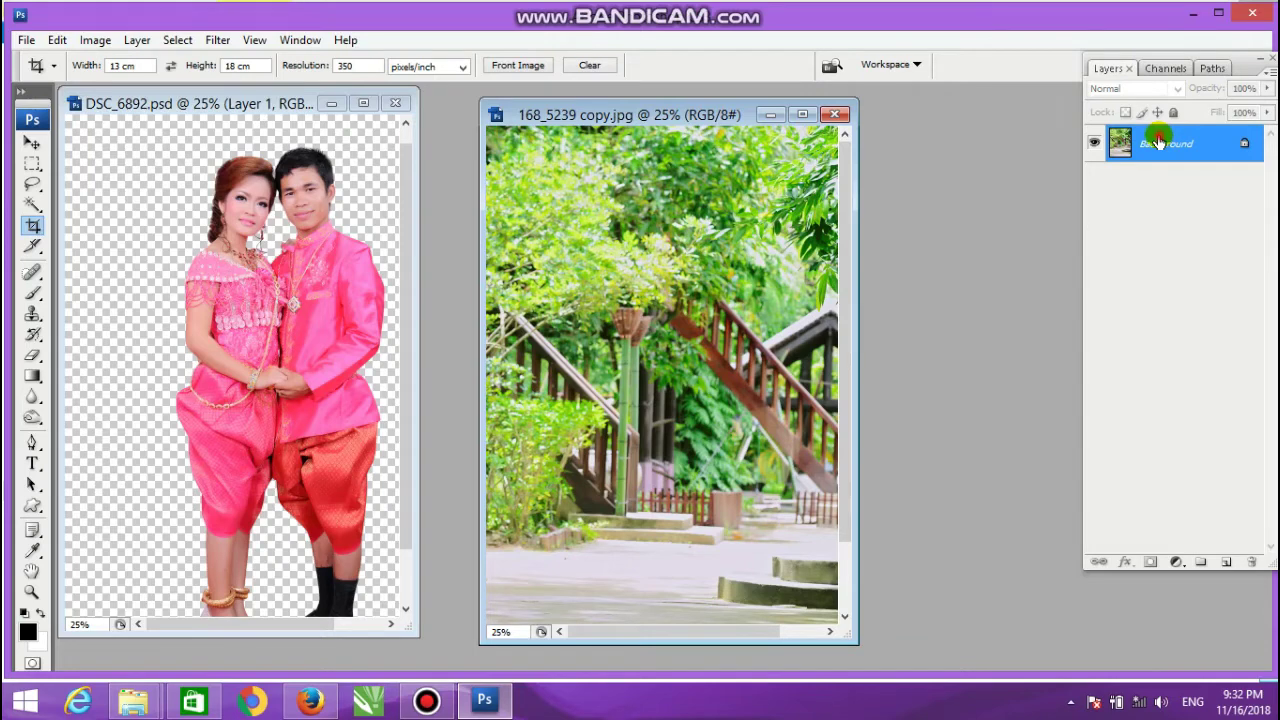
left_click_drag(1158, 141, 251, 257)
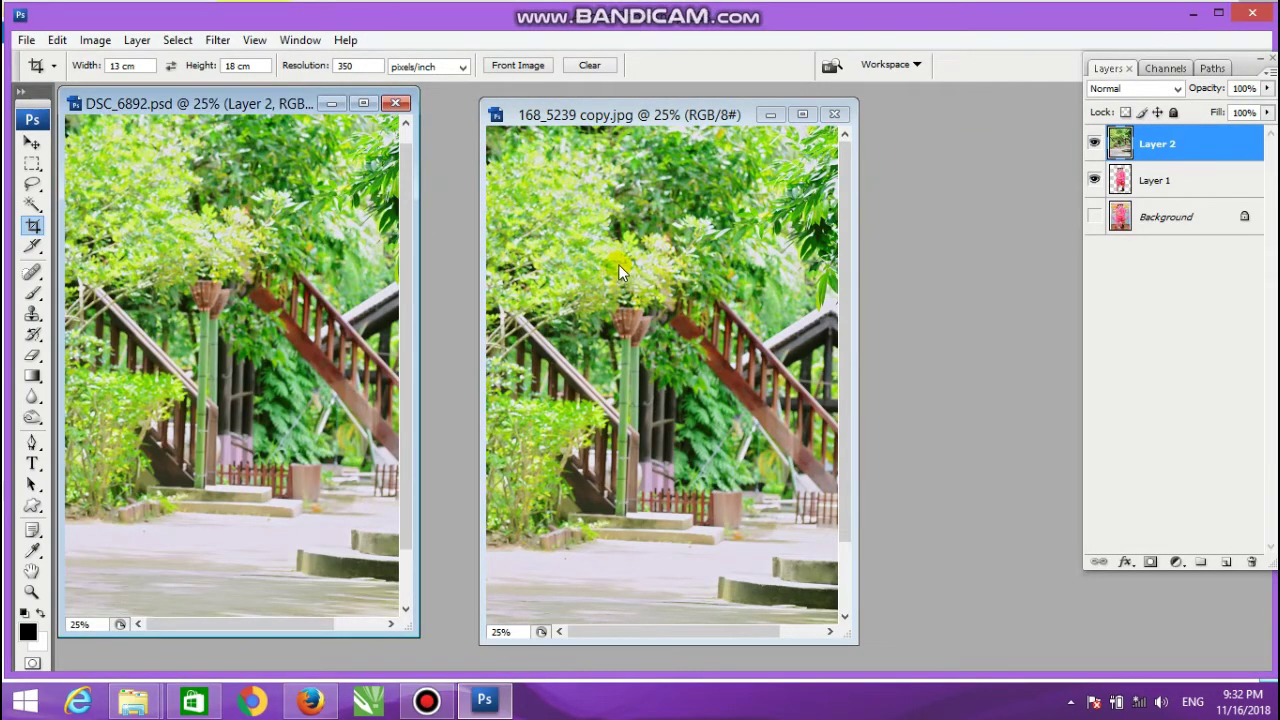
Step: Show the couple document in full-screen mode with menus and pick the Move tool
key("f")
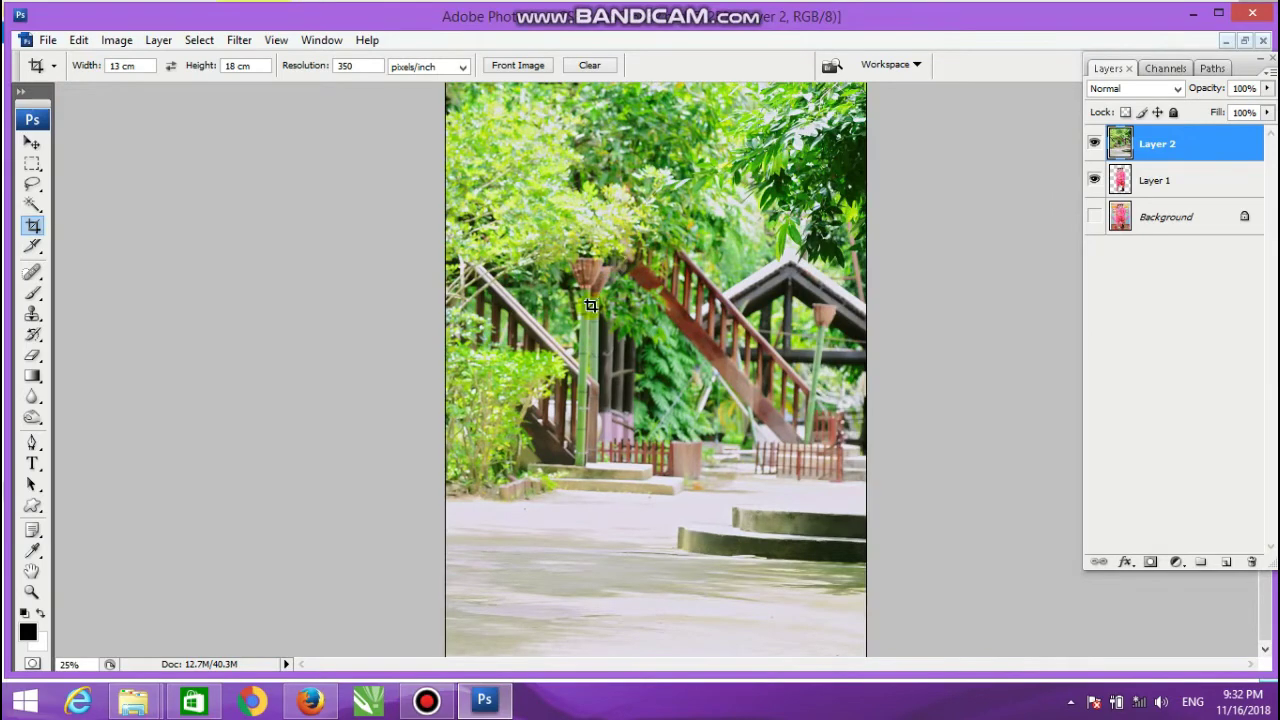
key("f")
left_click_drag(647, 288, 596, 288)
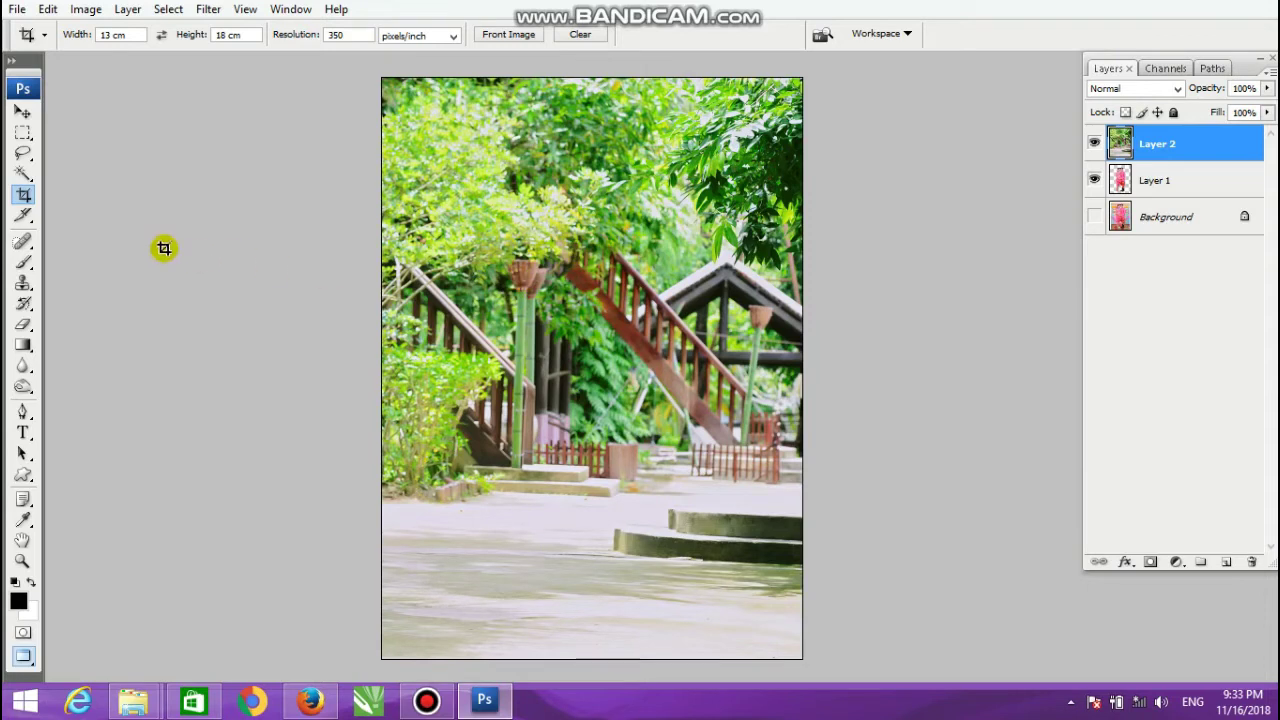
left_click(22, 113)
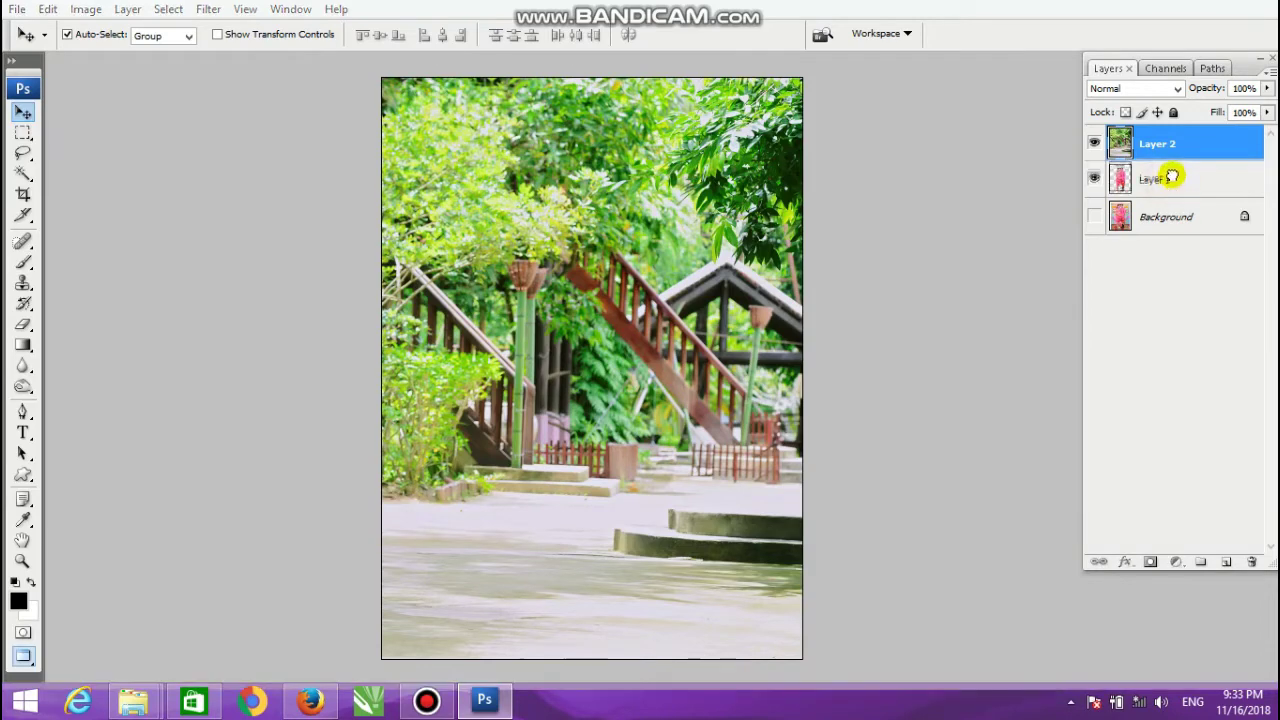
left_click_drag(1170, 185, 1172, 143)
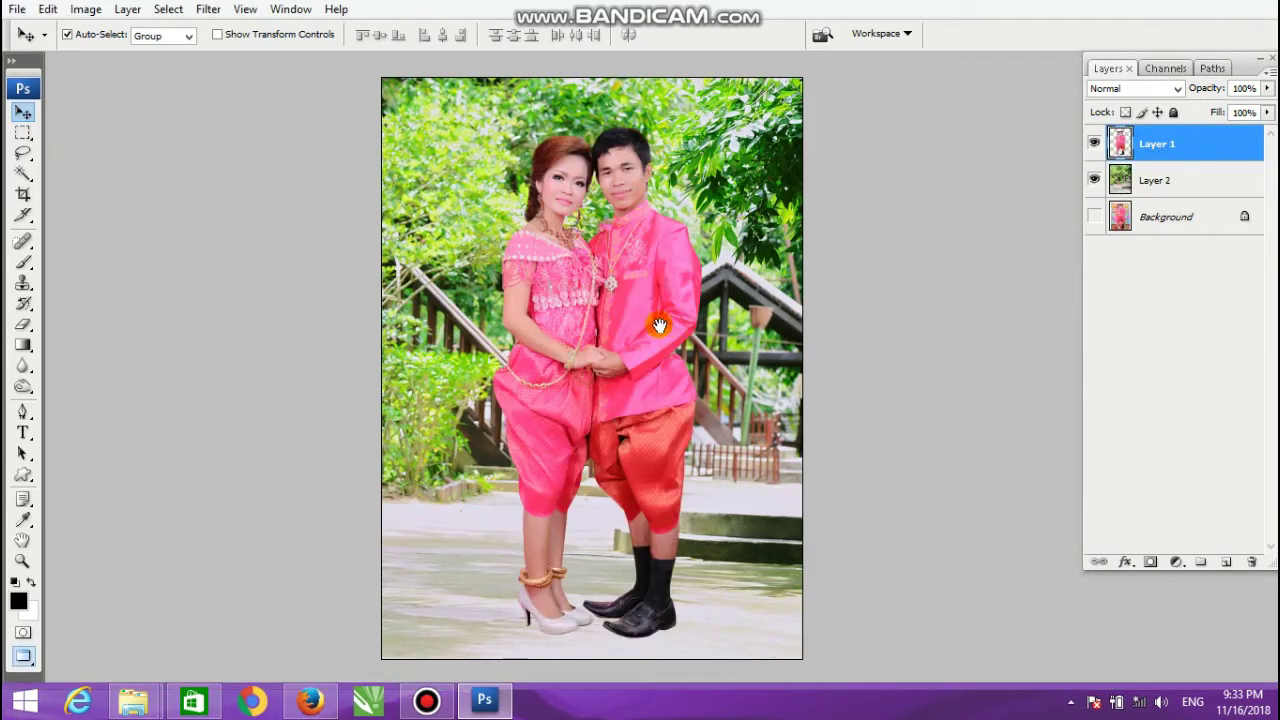
left_click_drag(671, 321, 656, 325)
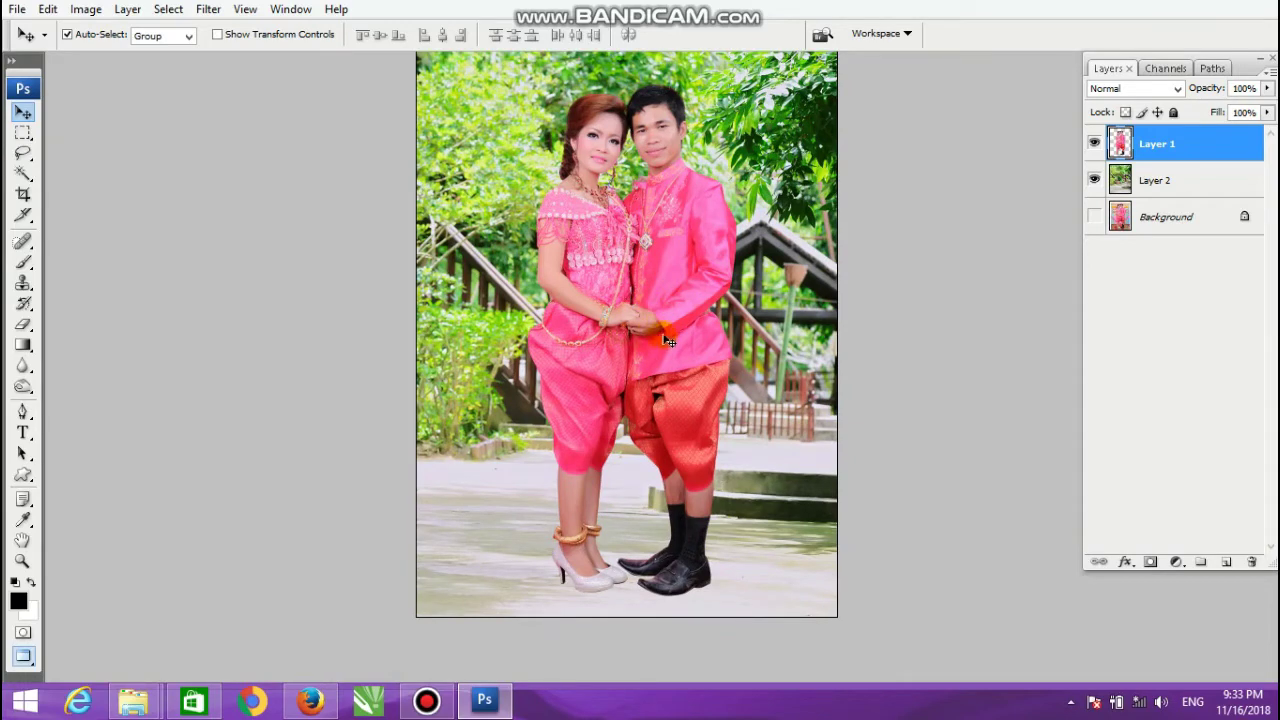
left_click(219, 34)
left_click_drag(689, 302, 681, 300)
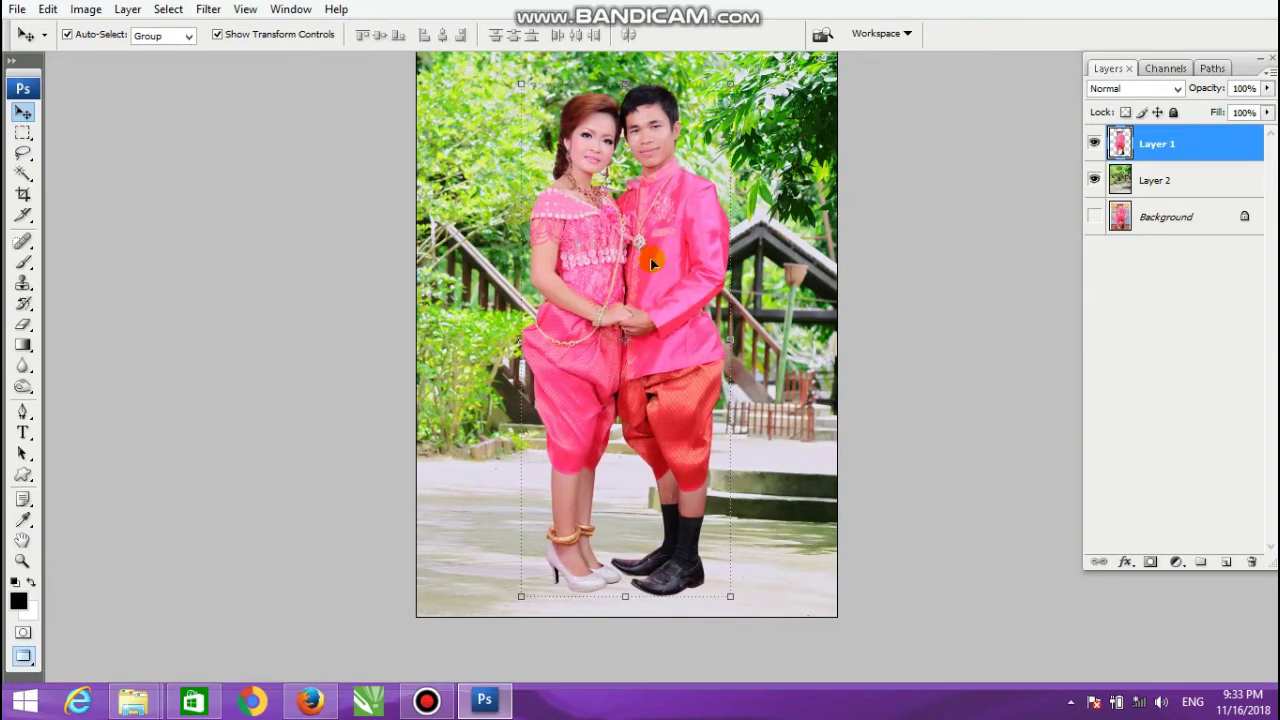
left_click_drag(650, 258, 581, 334)
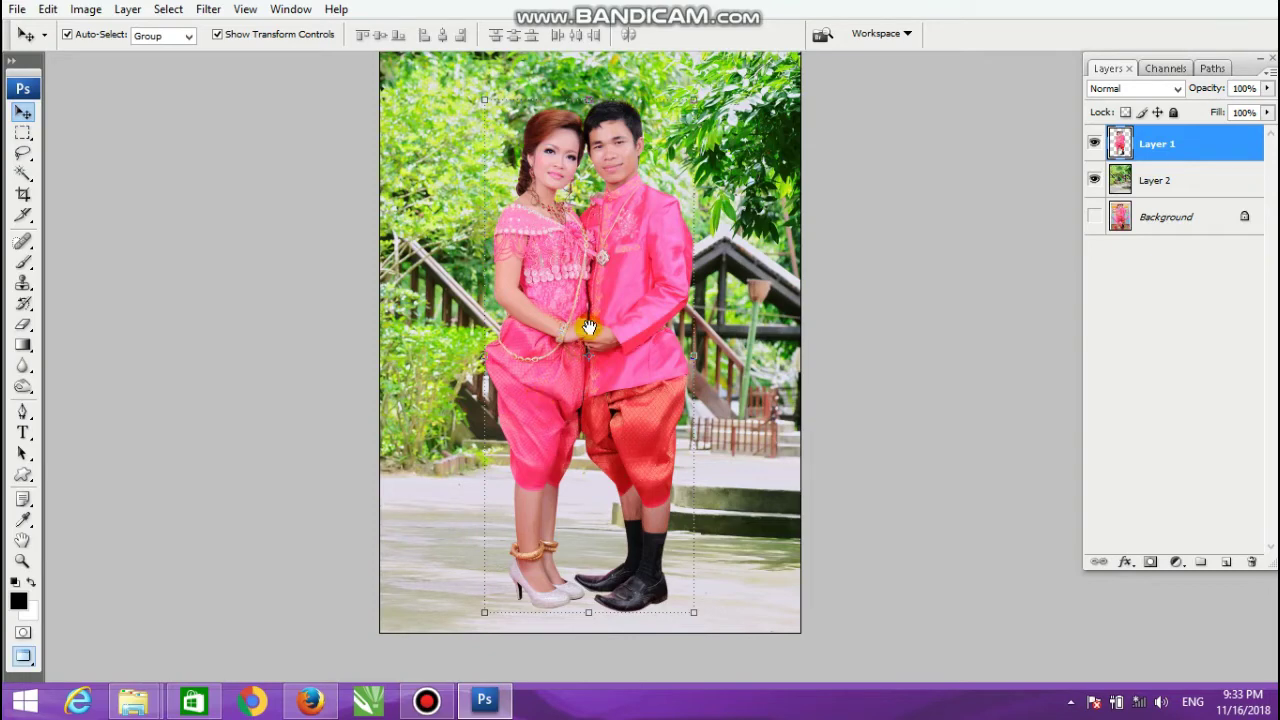
mouse_move(589, 328)
left_mouse_down()
mouse_move(574, 383)
mouse_move(571, 300)
mouse_move(583, 343)
mouse_move(586, 320)
mouse_move(614, 378)
mouse_move(610, 305)
mouse_move(622, 300)
mouse_move(608, 289)
mouse_move(632, 350)
mouse_move(583, 346)
mouse_move(594, 385)
left_mouse_up()
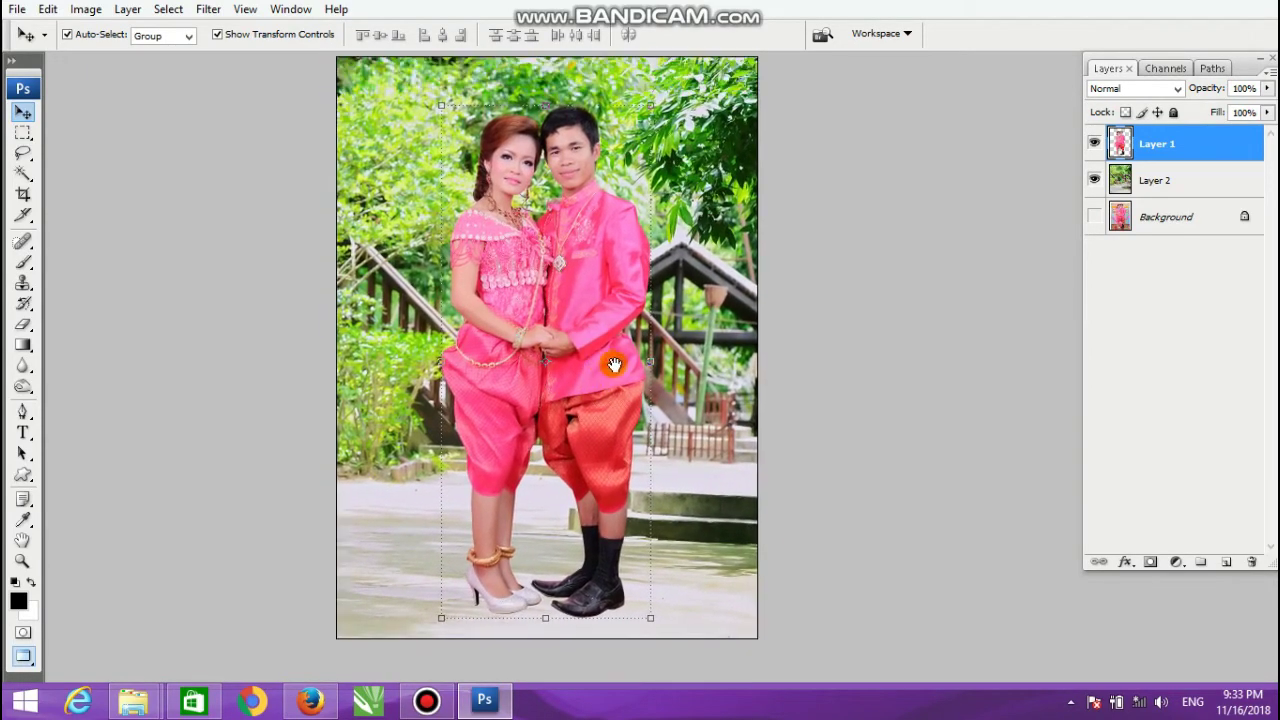
mouse_move(683, 230)
left_mouse_down()
mouse_move(620, 222)
mouse_move(557, 245)
mouse_move(571, 222)
mouse_move(516, 296)
mouse_move(592, 236)
mouse_move(479, 284)
mouse_move(517, 325)
mouse_move(518, 302)
mouse_move(500, 346)
mouse_move(524, 386)
left_mouse_up()
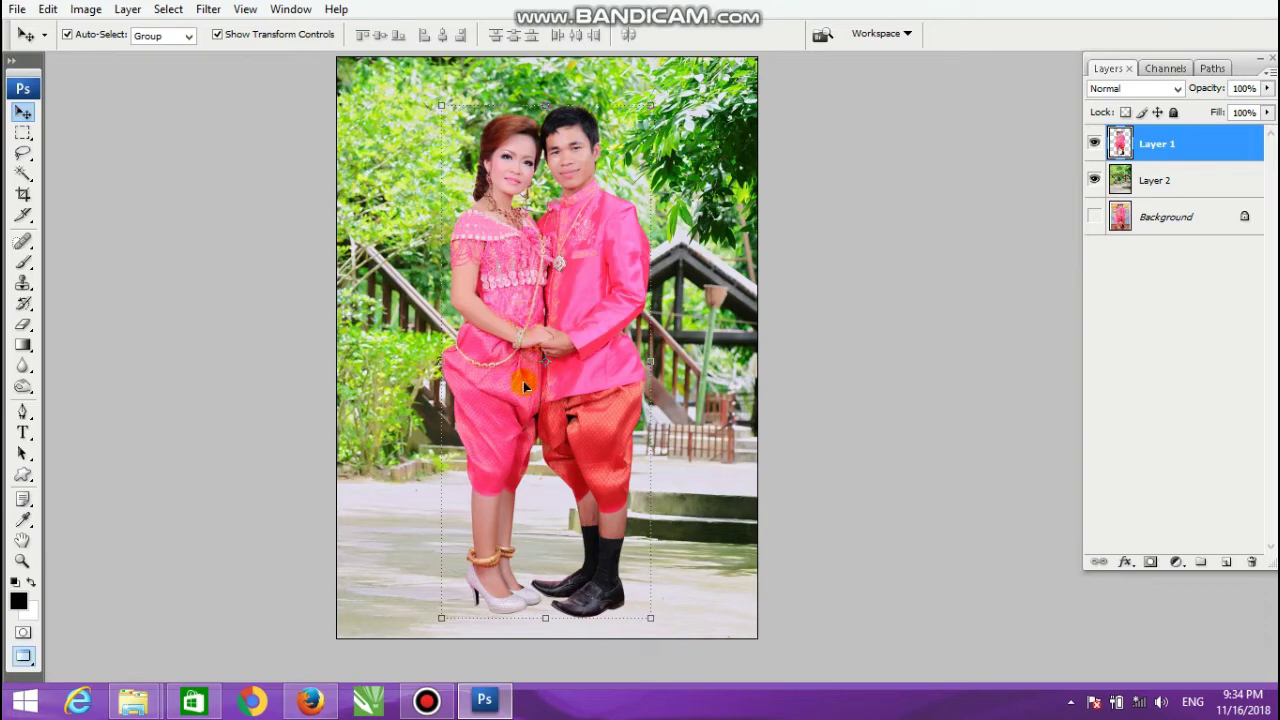
left_click_drag(628, 430, 629, 362)
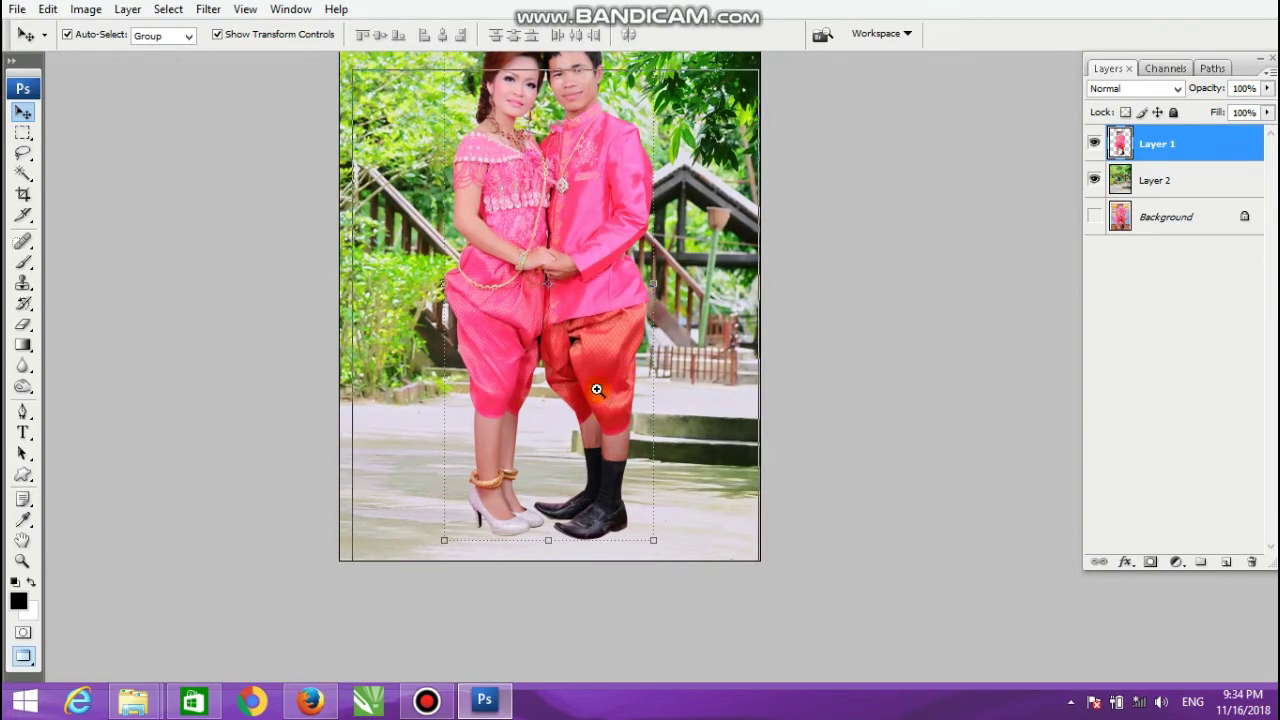
left_click(597, 391)
left_click_drag(540, 457, 540, 386)
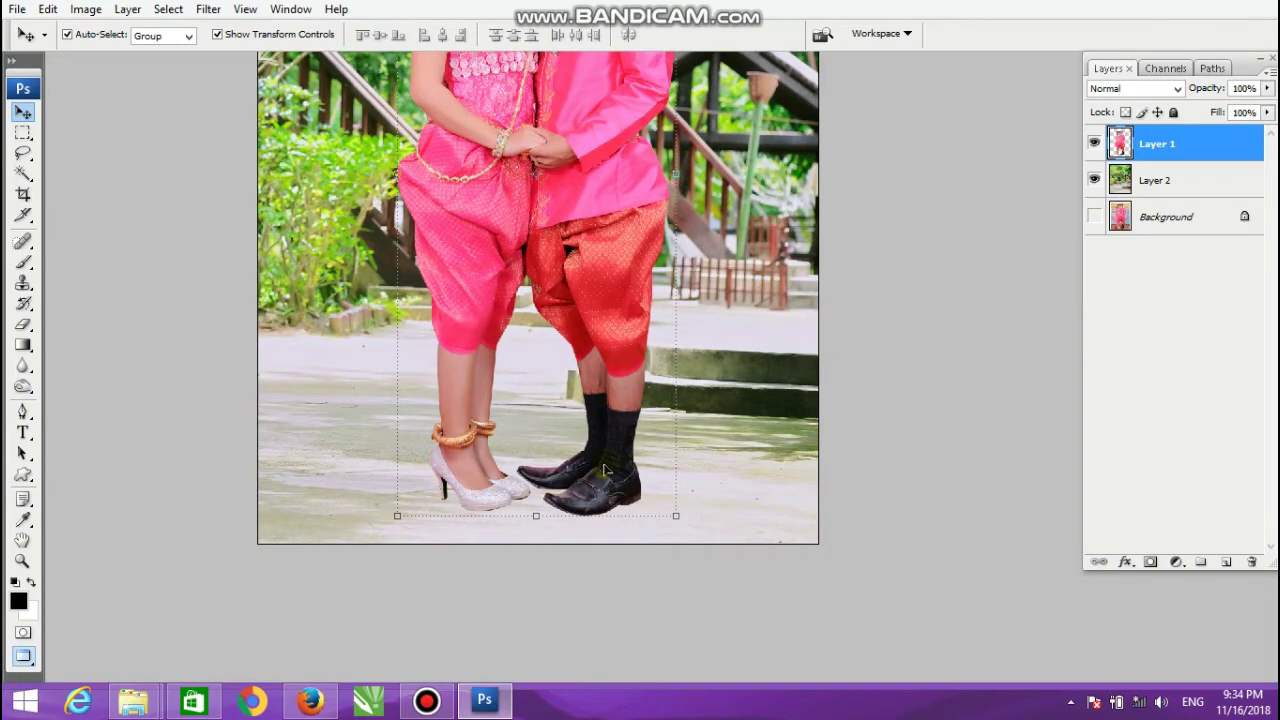
scroll(589, 474, "up", 2)
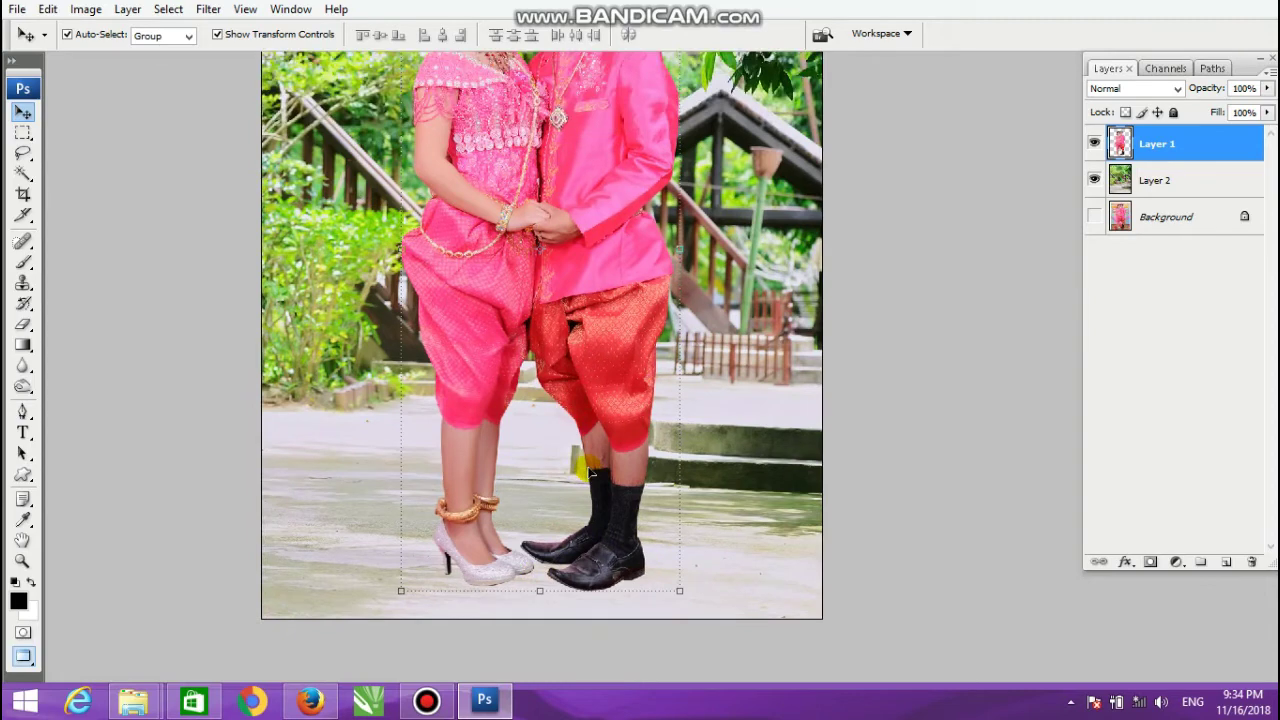
key("ctrl+minus")
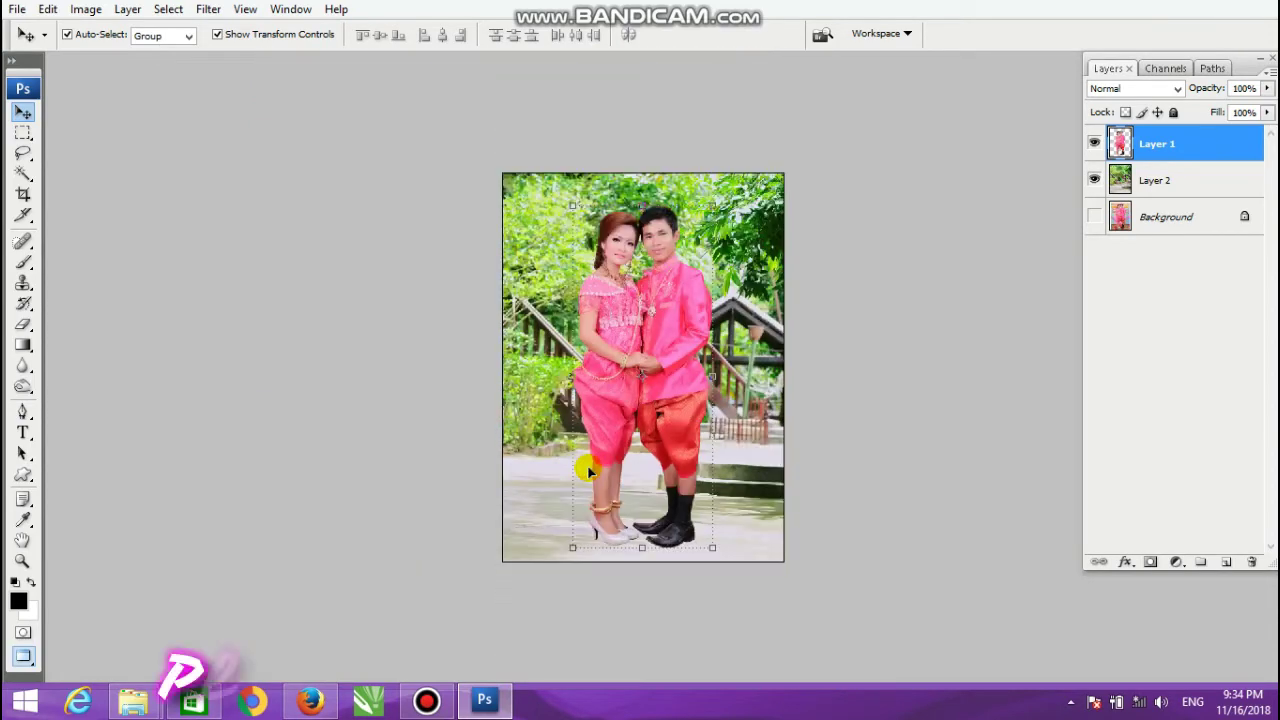
left_click(711, 498, "ctrl")
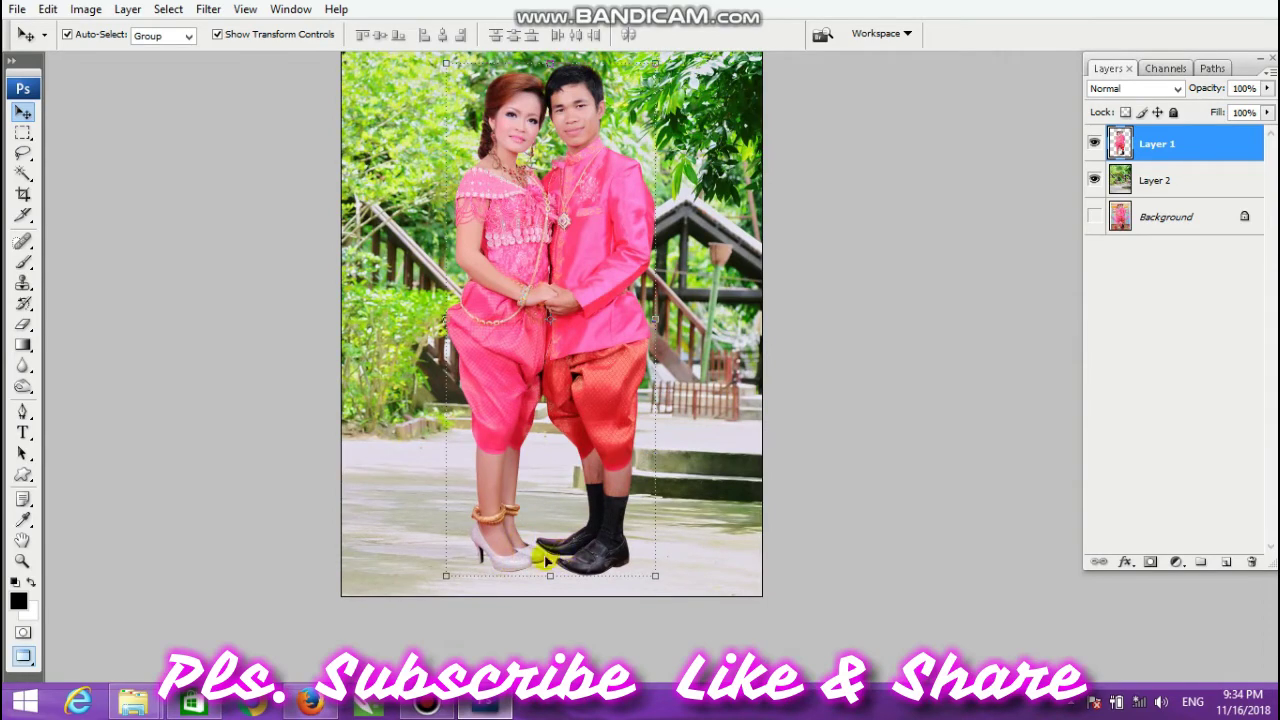
left_click_drag(590, 506, 568, 540)
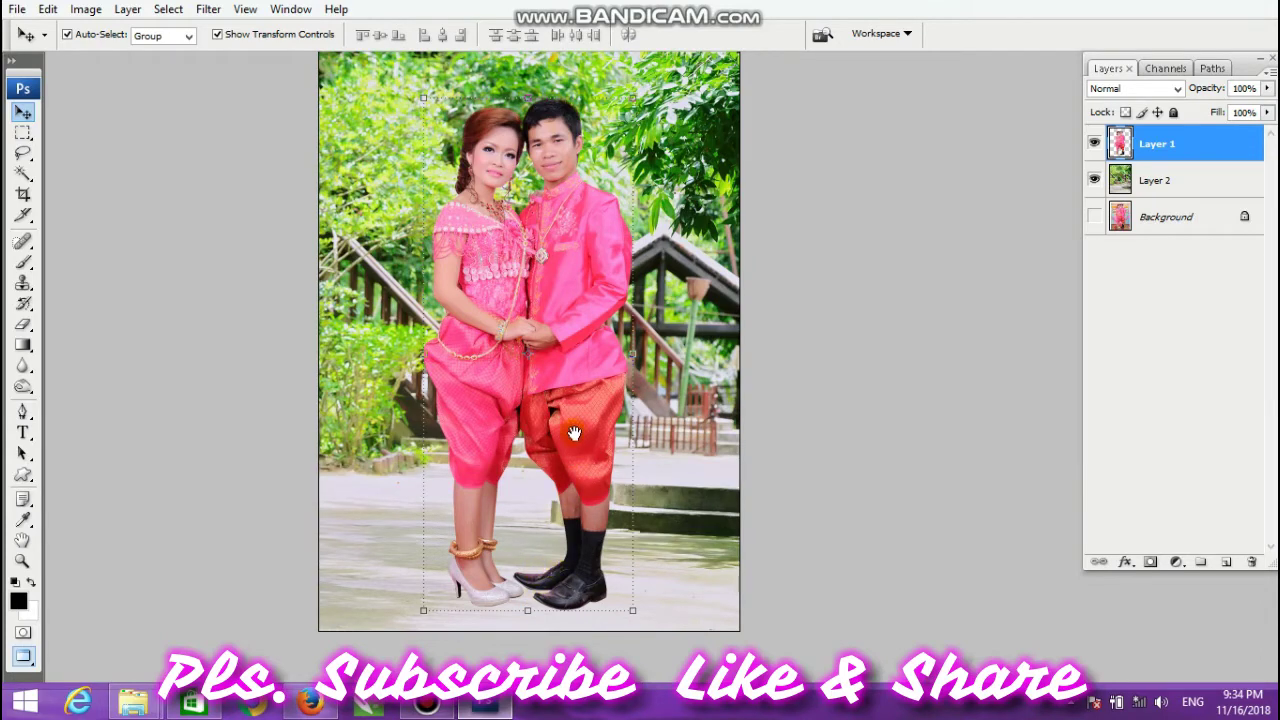
left_click_drag(550, 568, 571, 485)
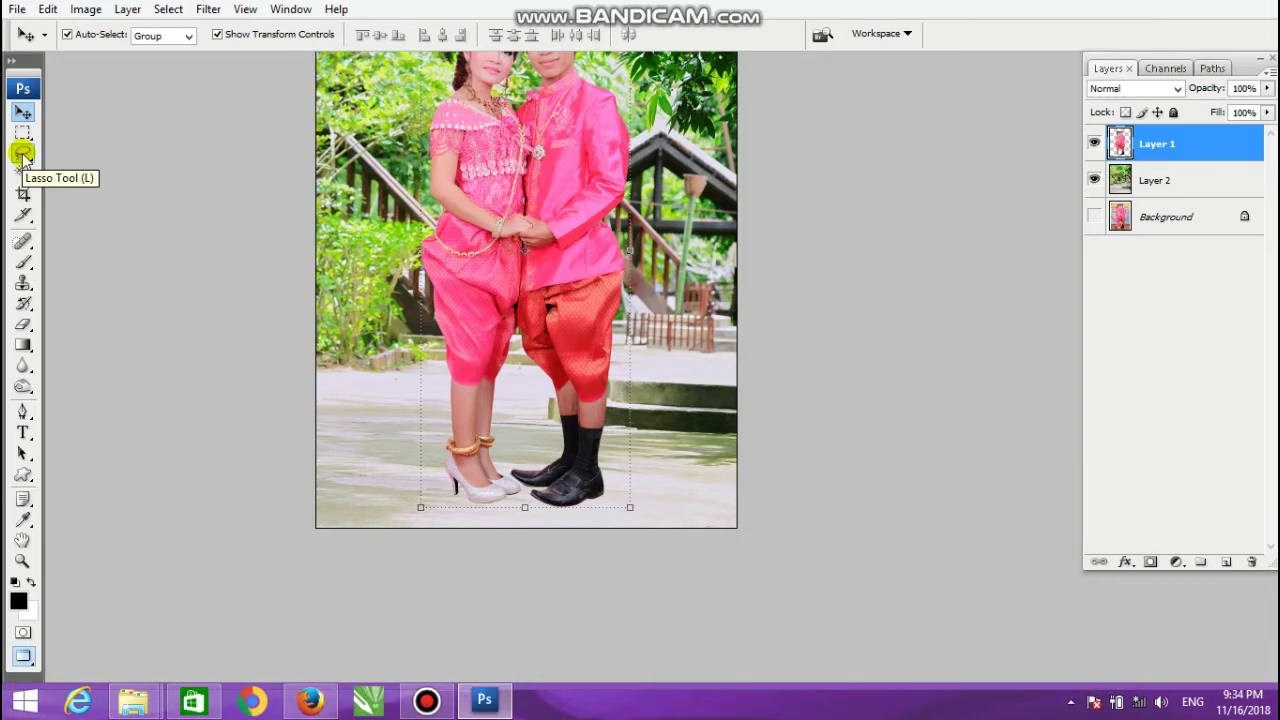
Step: Lasso the couple's feet with a 3 px feather, copy to Layer 3, place below Layer 1
left_click(23, 153)
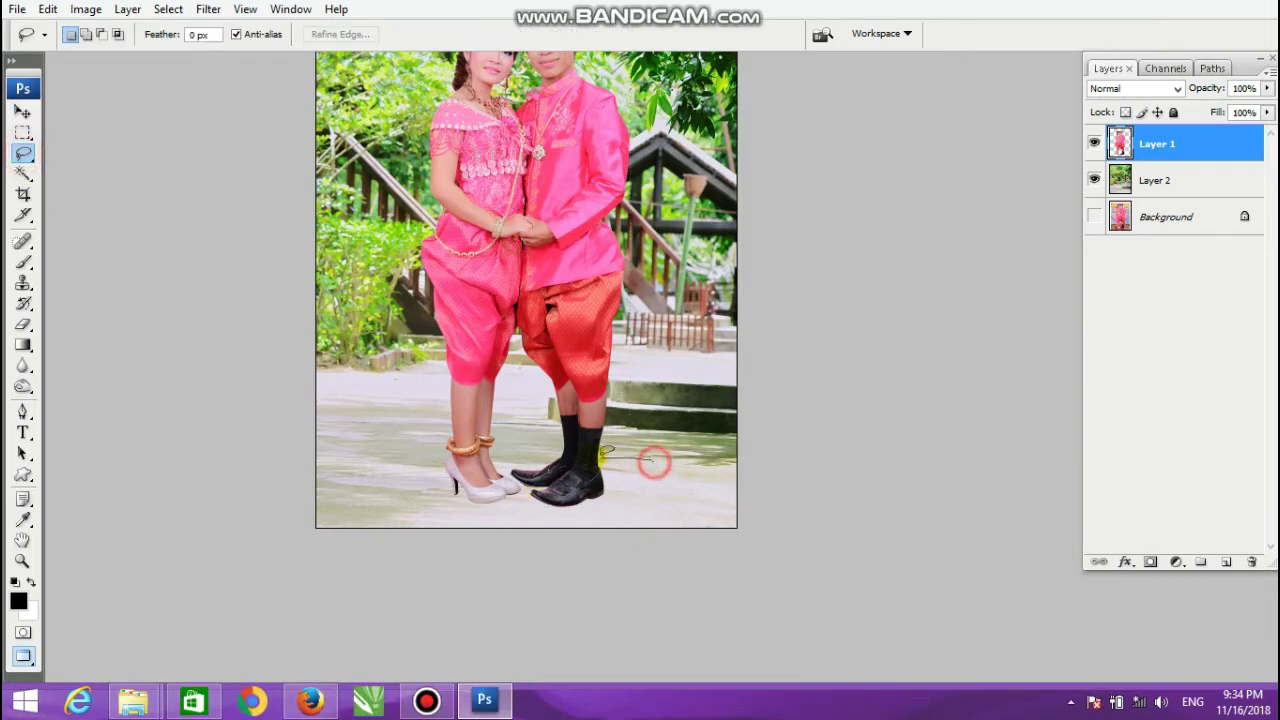
left_click_drag(605, 452, 632, 442)
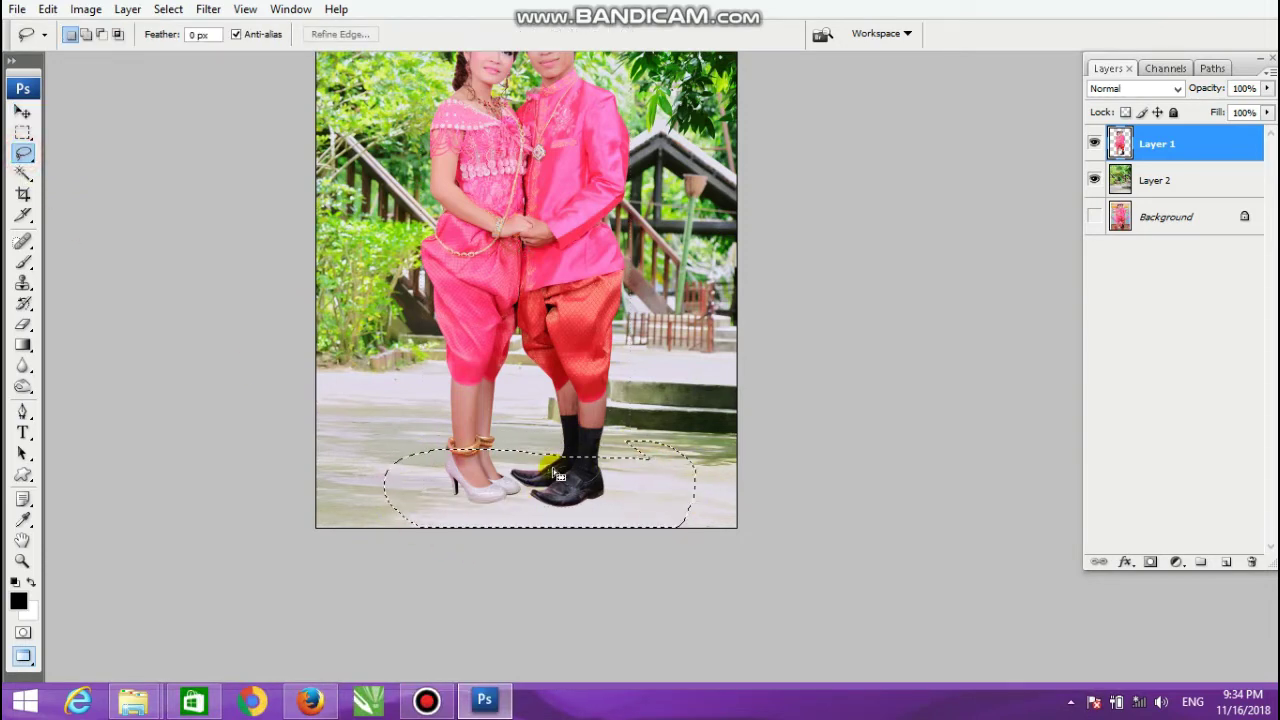
left_click_drag(559, 476, 562, 470)
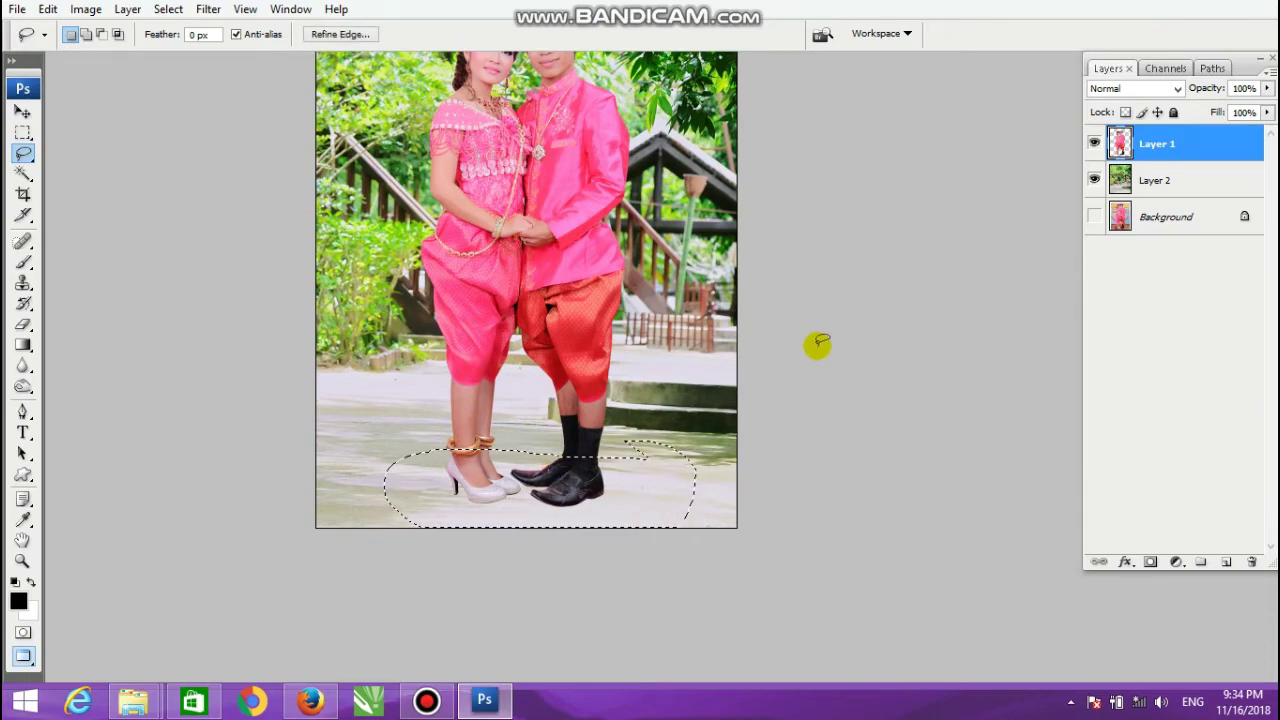
right_click(576, 468)
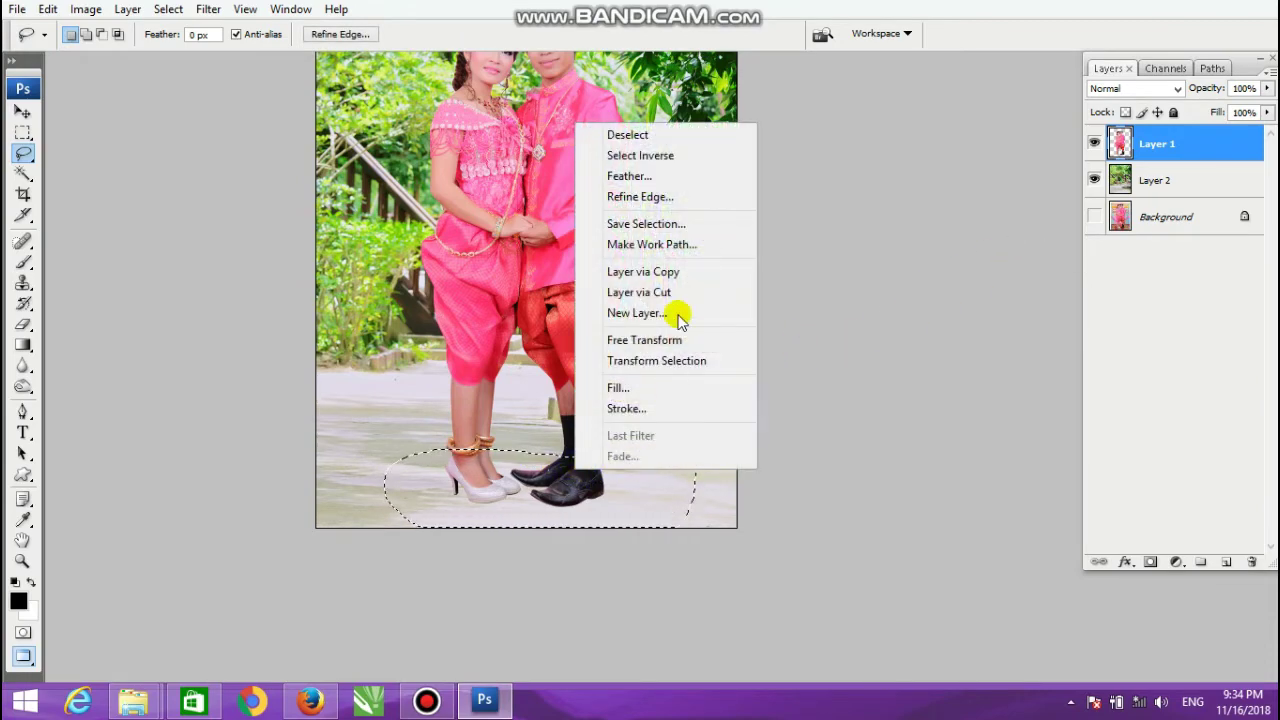
left_click(629, 176)
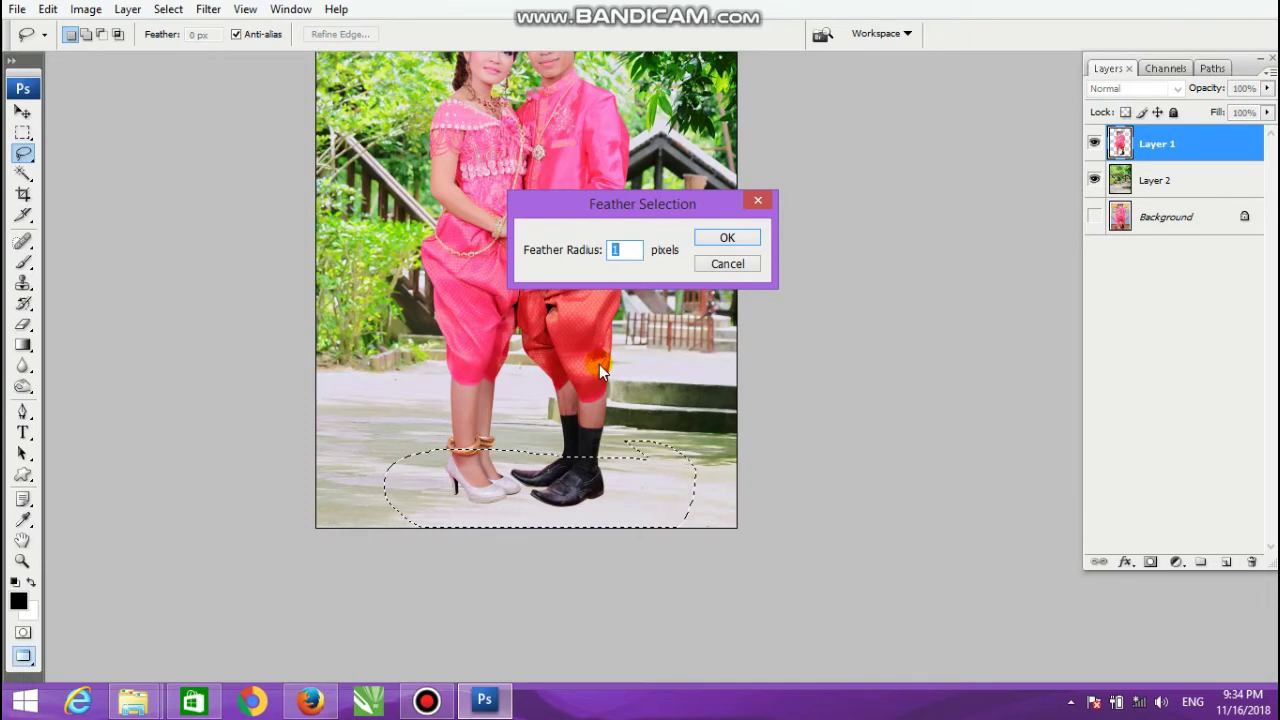
type("3")
left_click(745, 239)
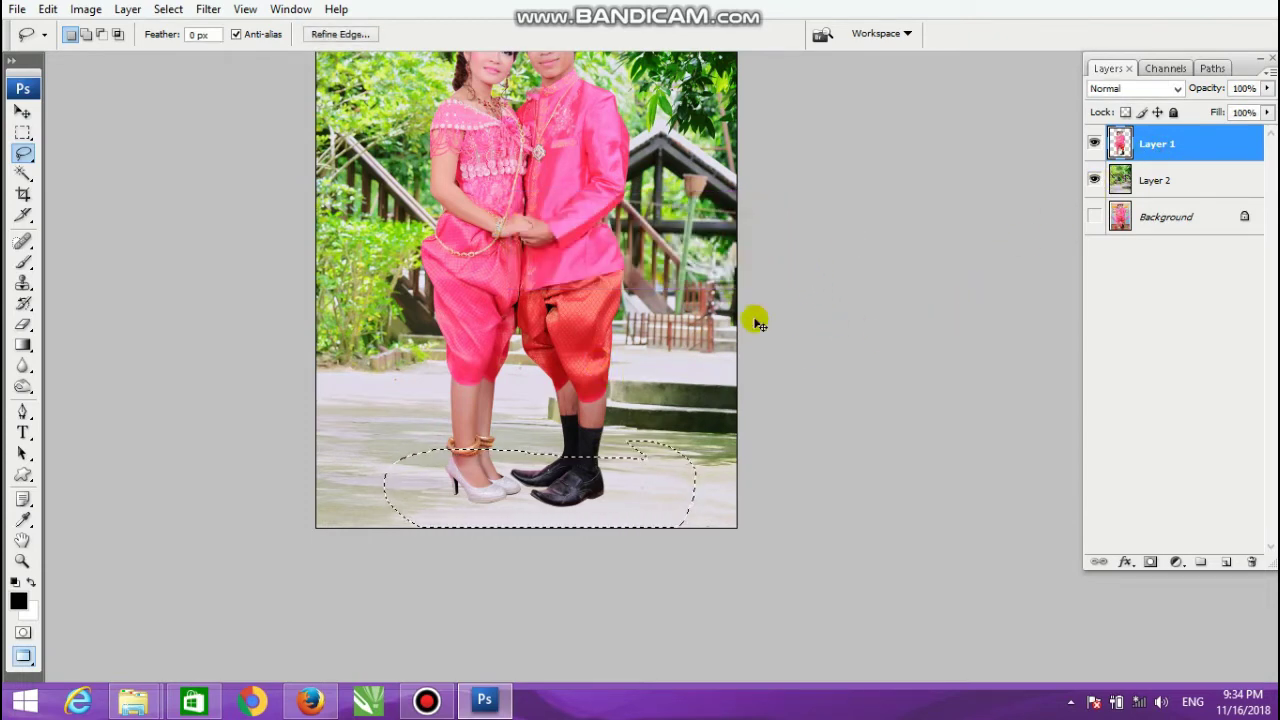
key("ctrl+j")
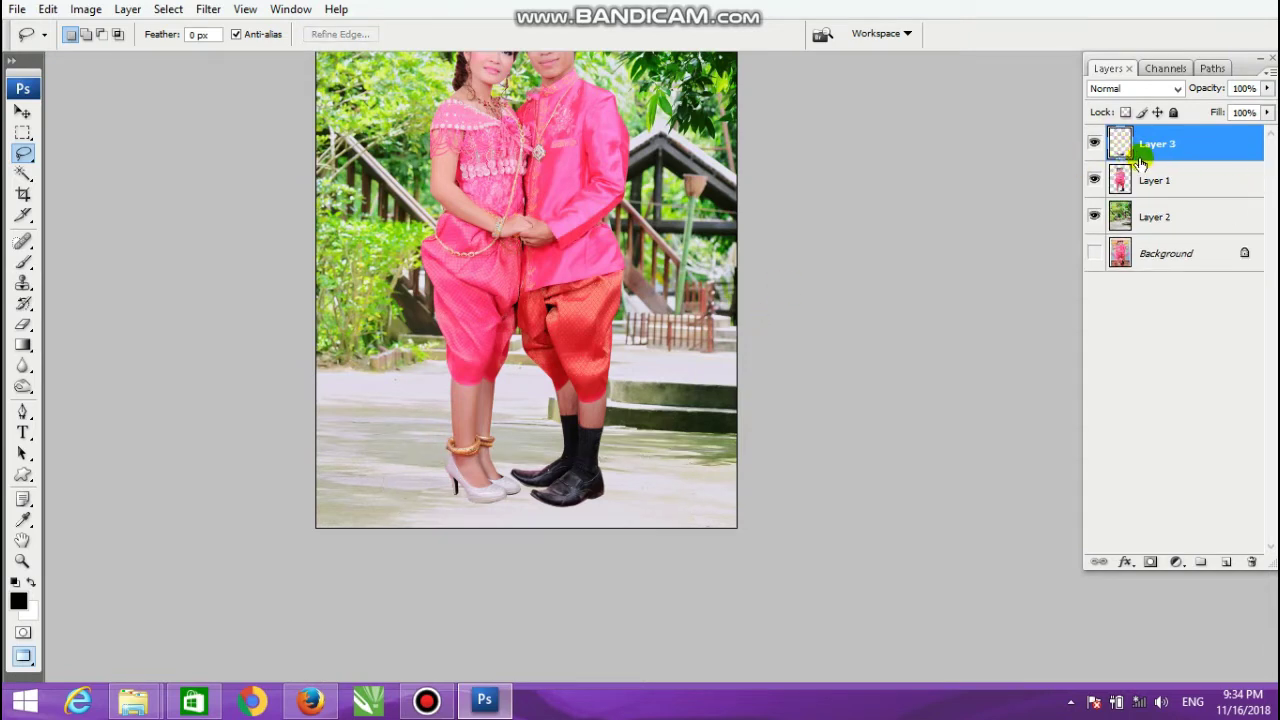
left_click_drag(1140, 162, 1122, 190)
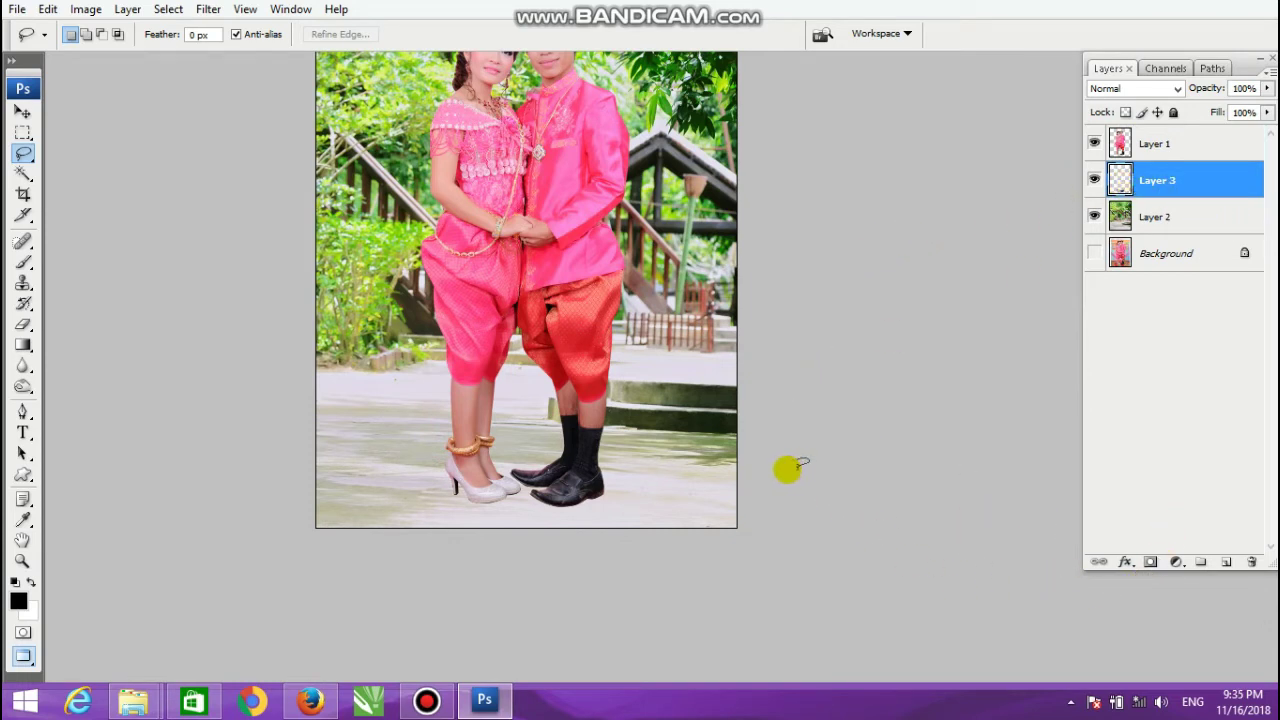
Step: Add a Drop Shadow to Layer 3 with its size raised to about 29 px or more
left_click(124, 9)
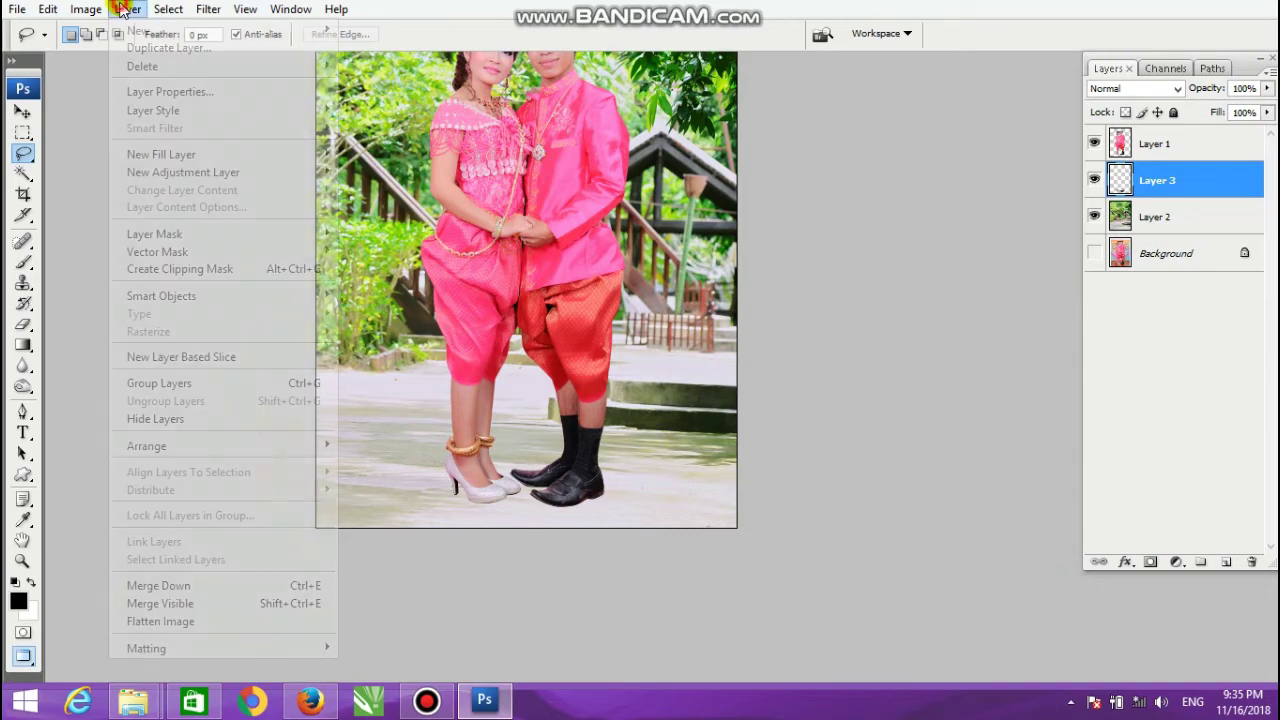
mouse_move(153, 110)
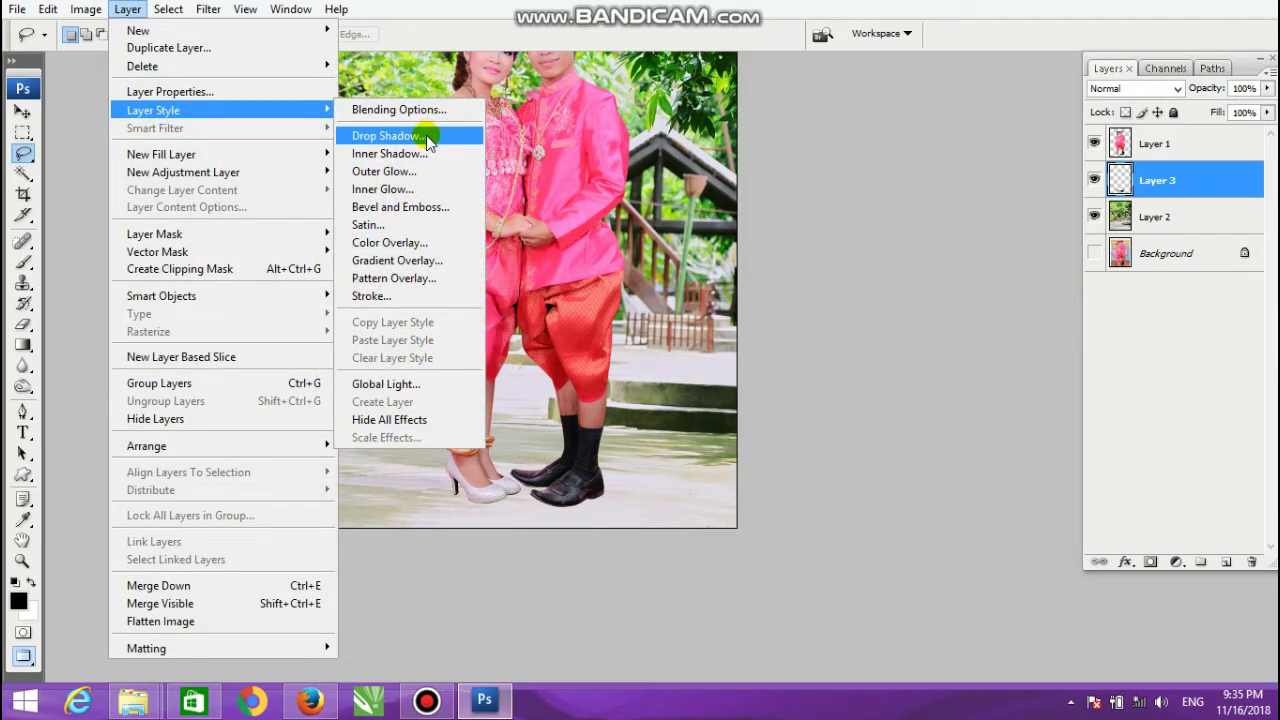
left_click(1225, 342)
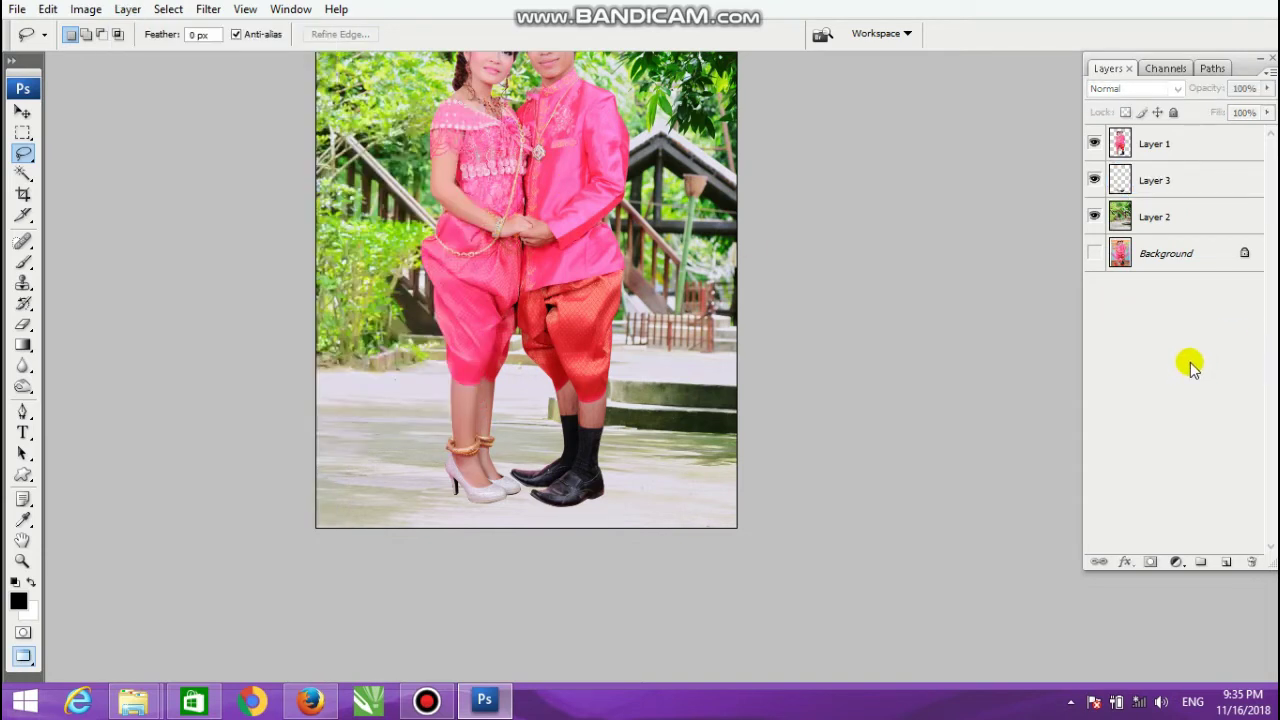
left_click(1157, 188)
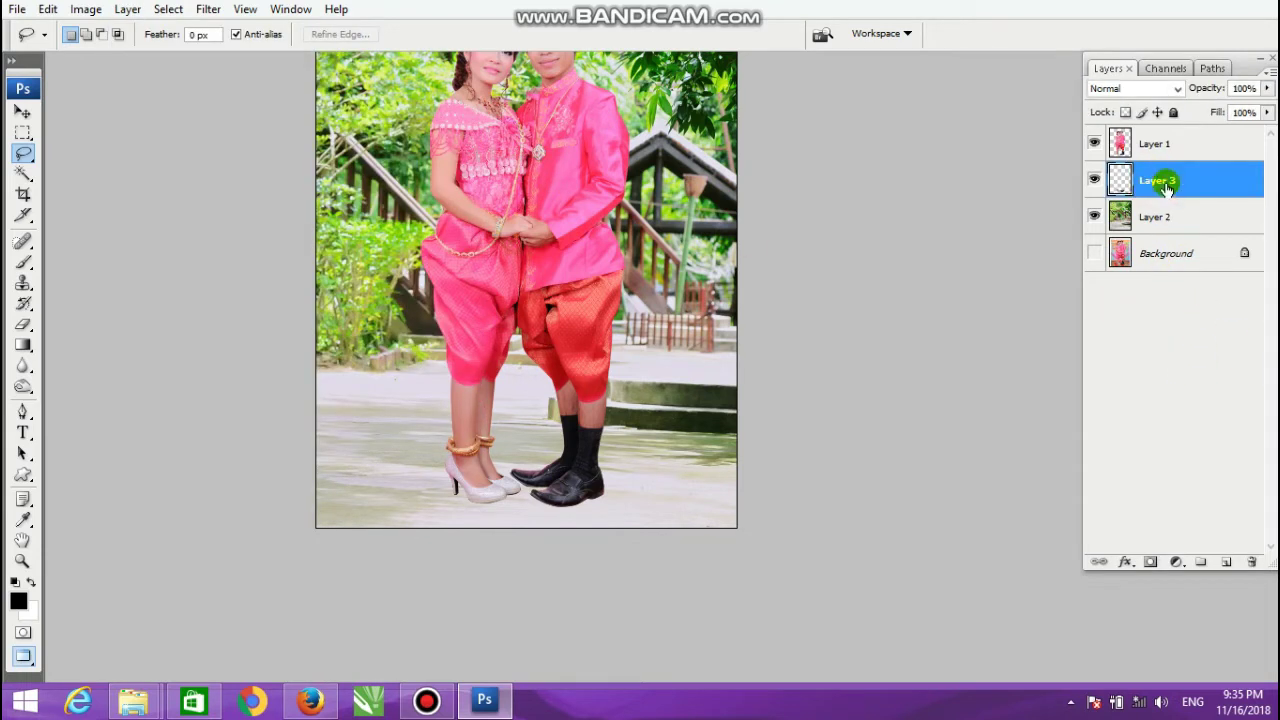
left_click(1125, 563)
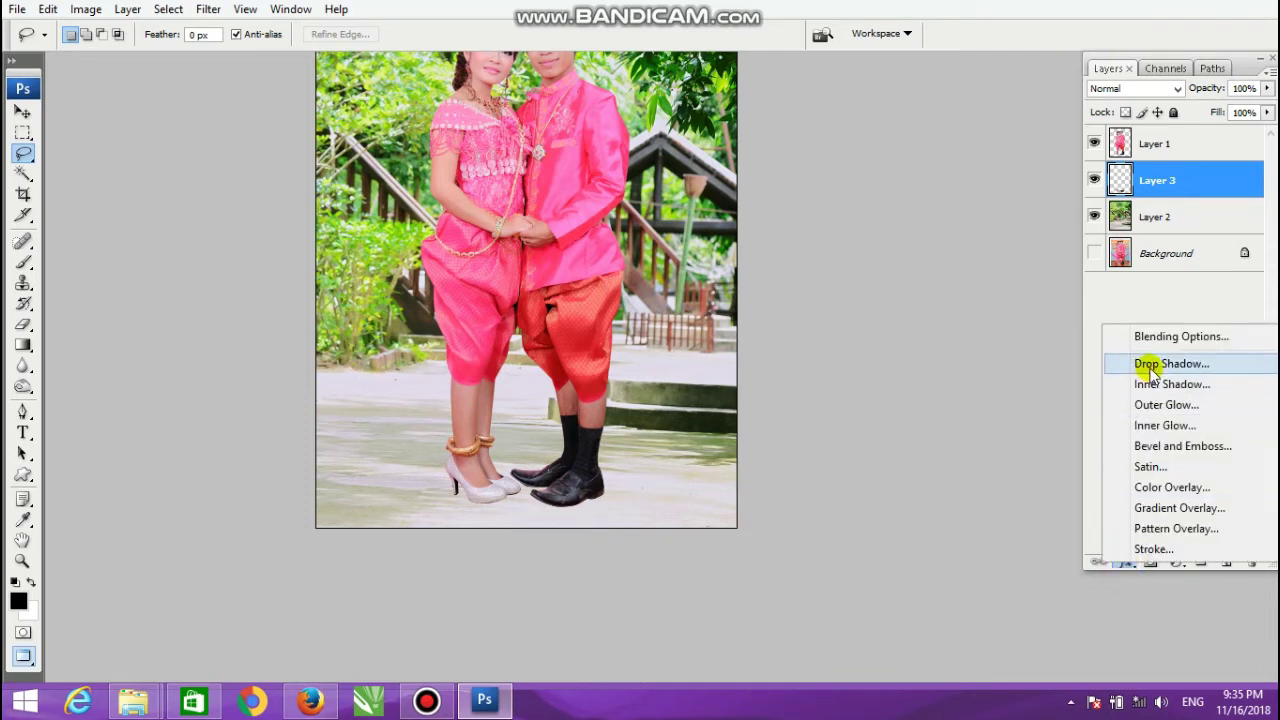
left_click(1150, 366)
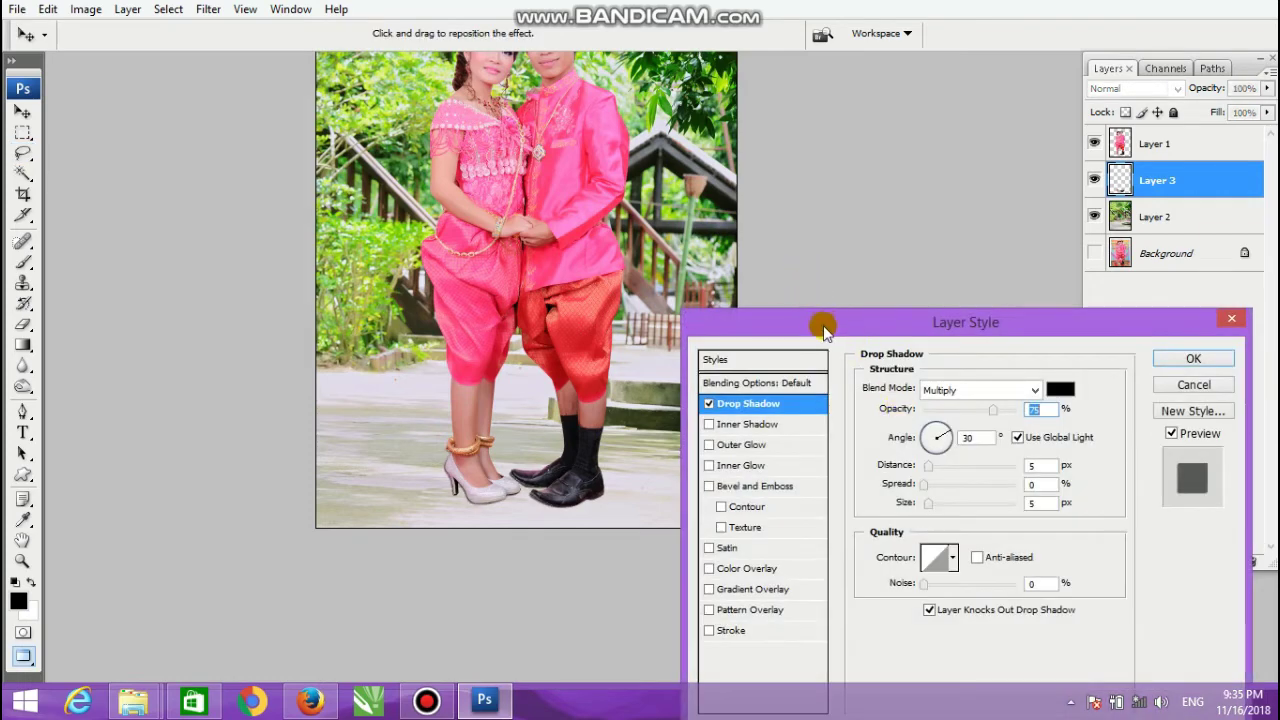
left_click_drag(823, 325, 811, 124)
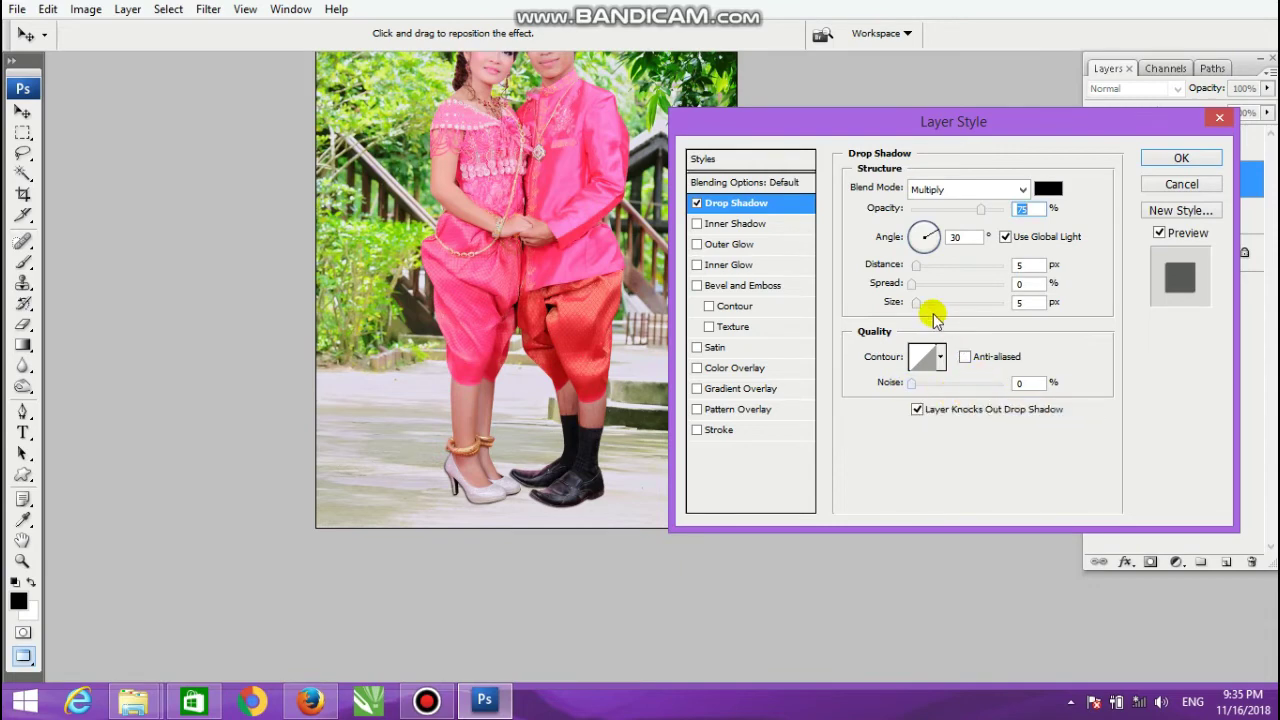
left_click_drag(918, 307, 928, 310)
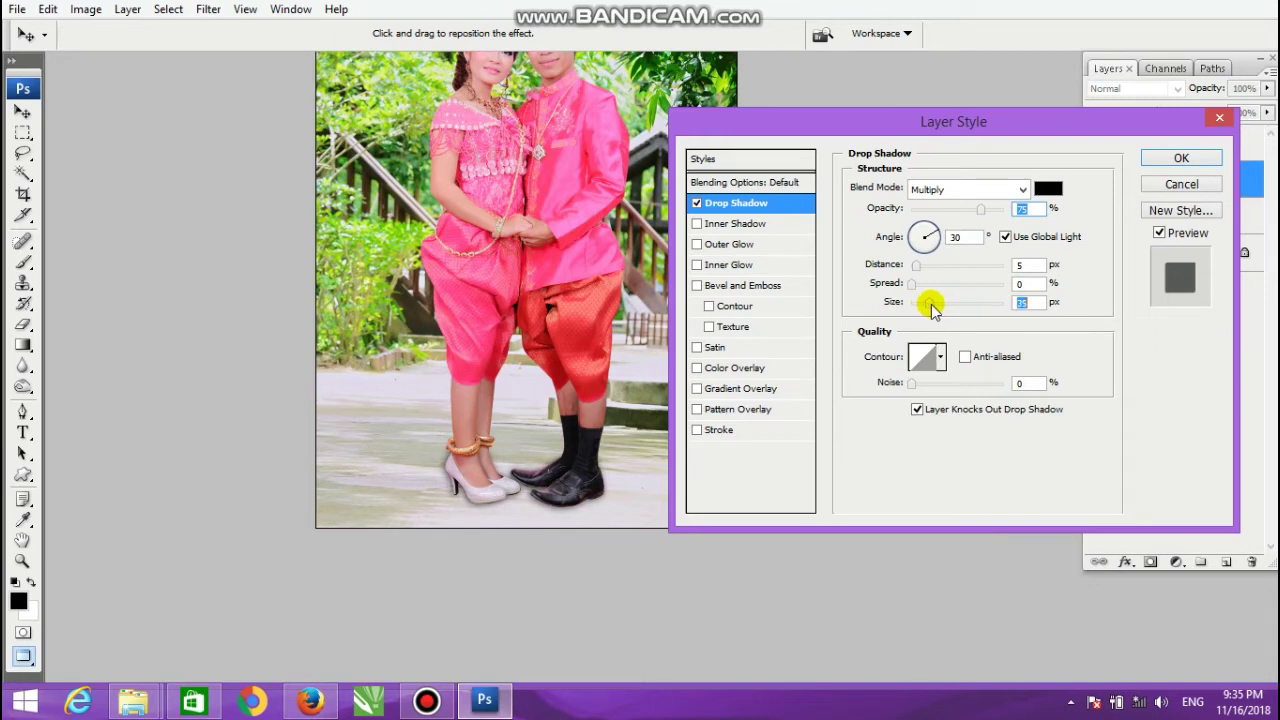
left_click_drag(930, 310, 936, 311)
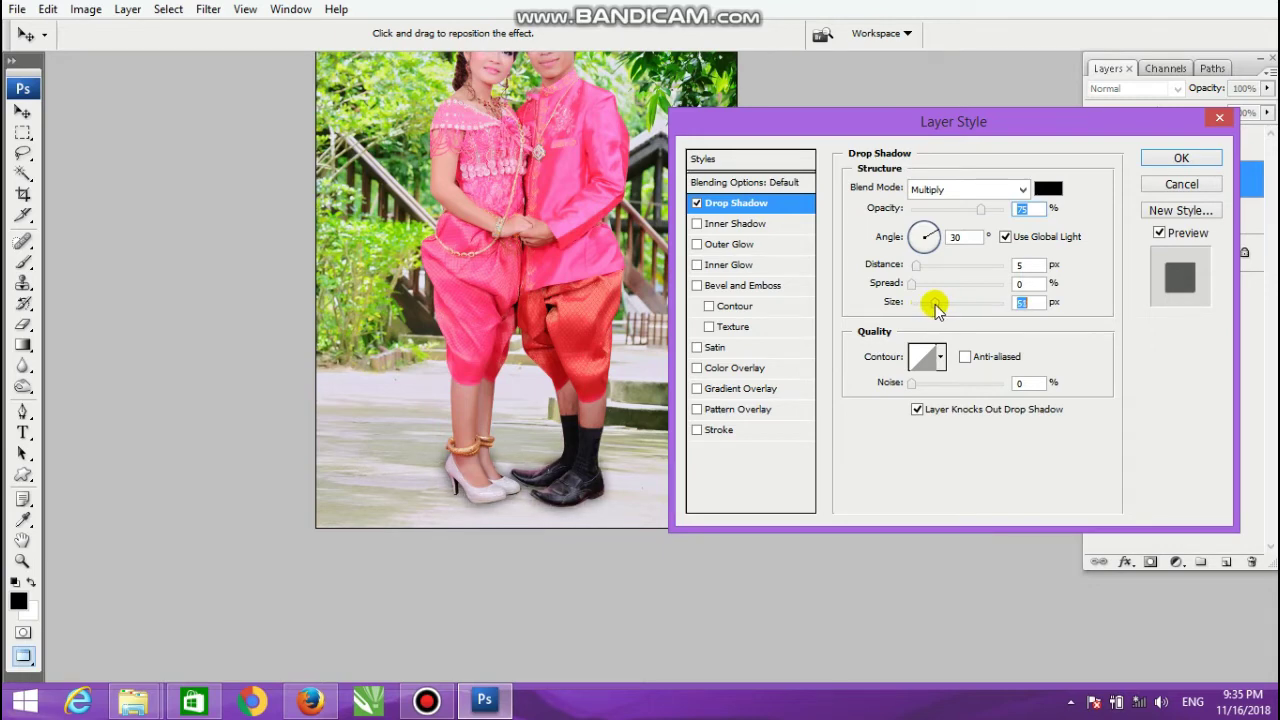
left_click(1180, 158)
Step: Hide Layer 3 and its shadow after viewing the whole photo, then select Layer 1
key("l")
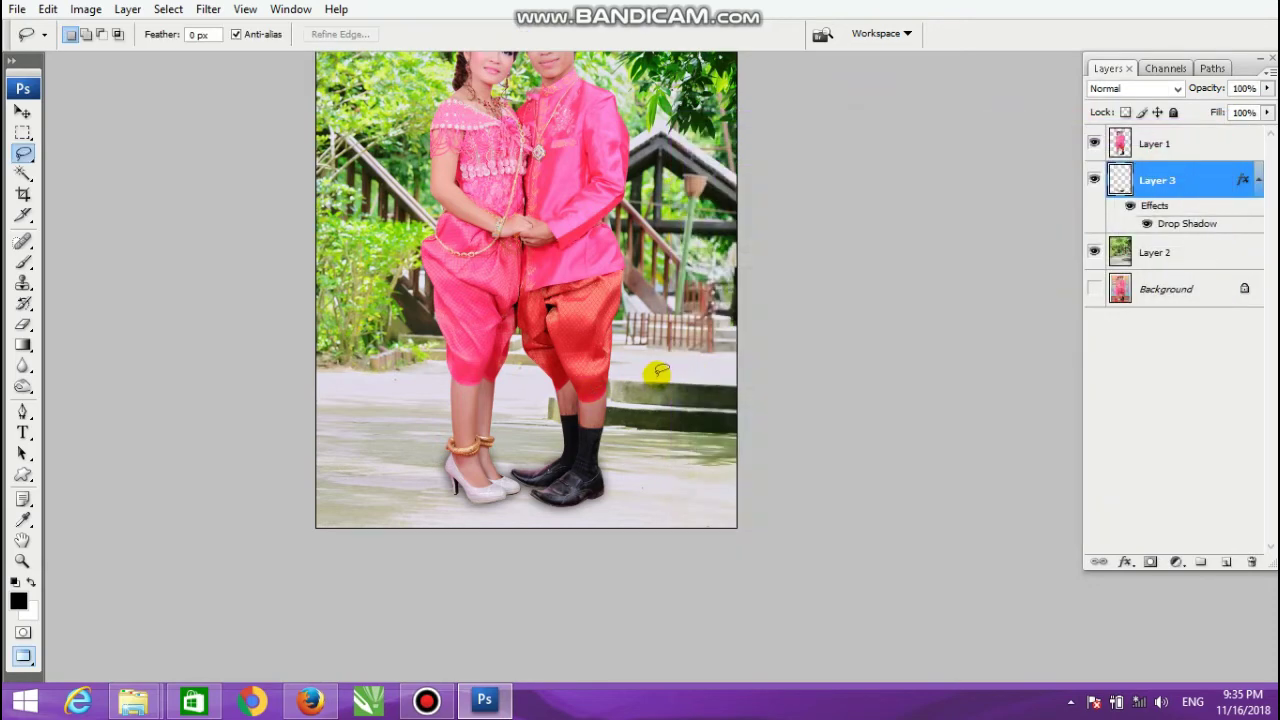
left_click_drag(622, 335, 628, 401)
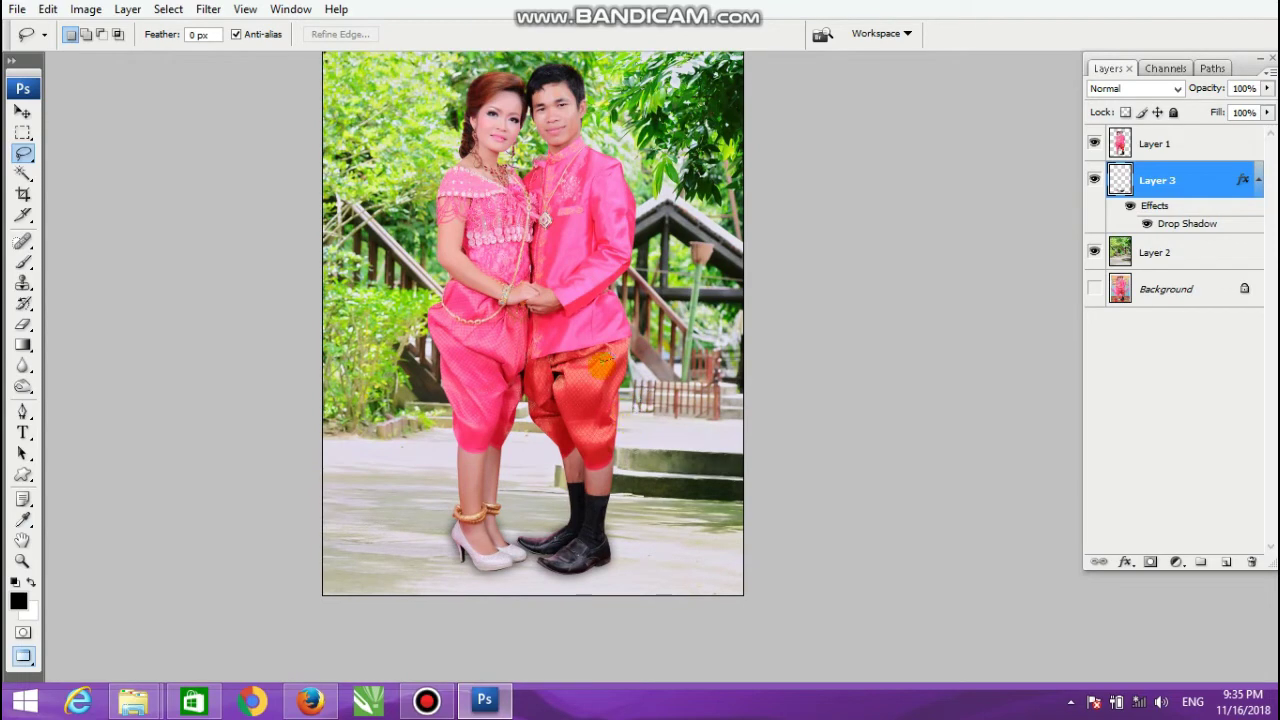
left_click_drag(546, 306, 540, 352)
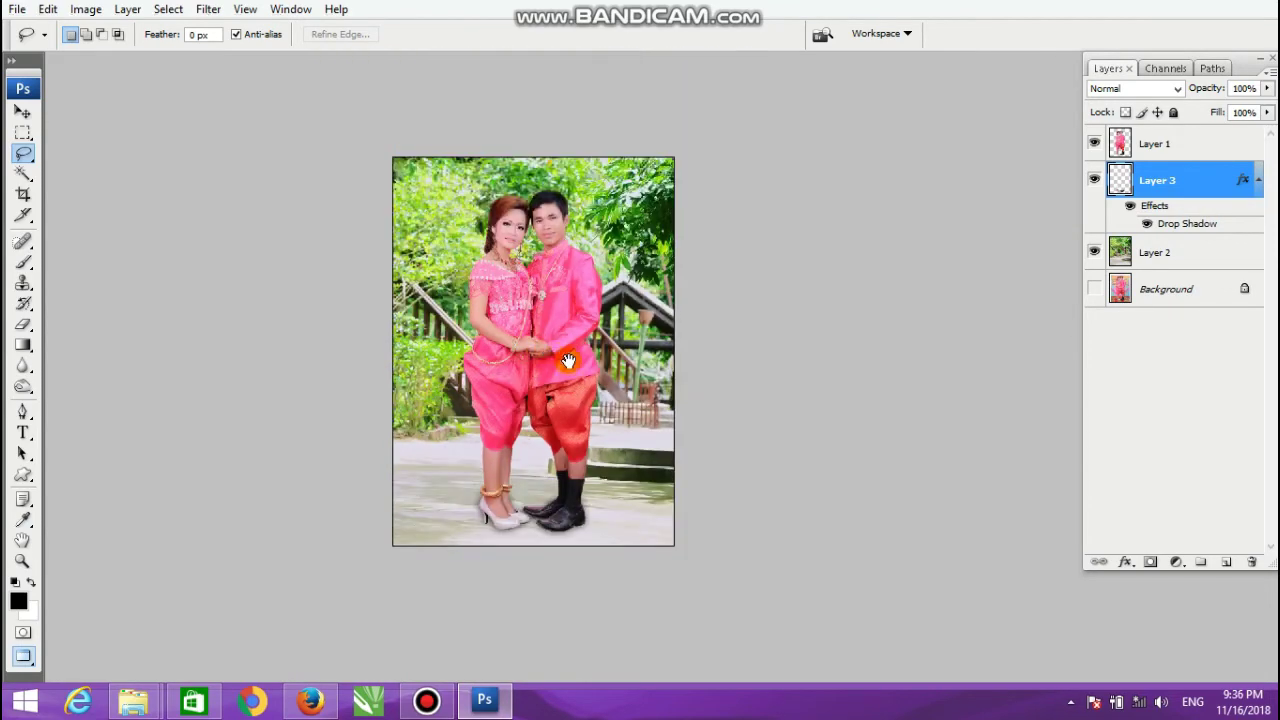
left_click(538, 352, "ctrl+alt")
left_click(549, 341, "ctrl")
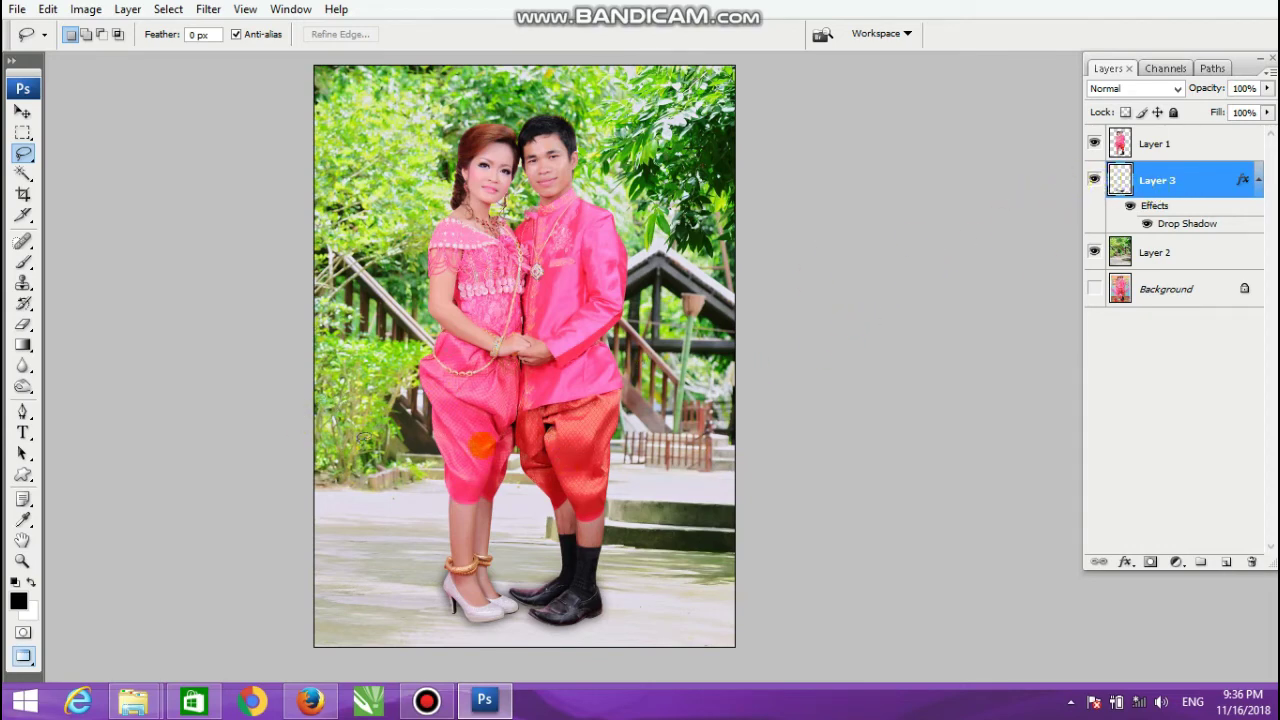
left_click(1095, 180)
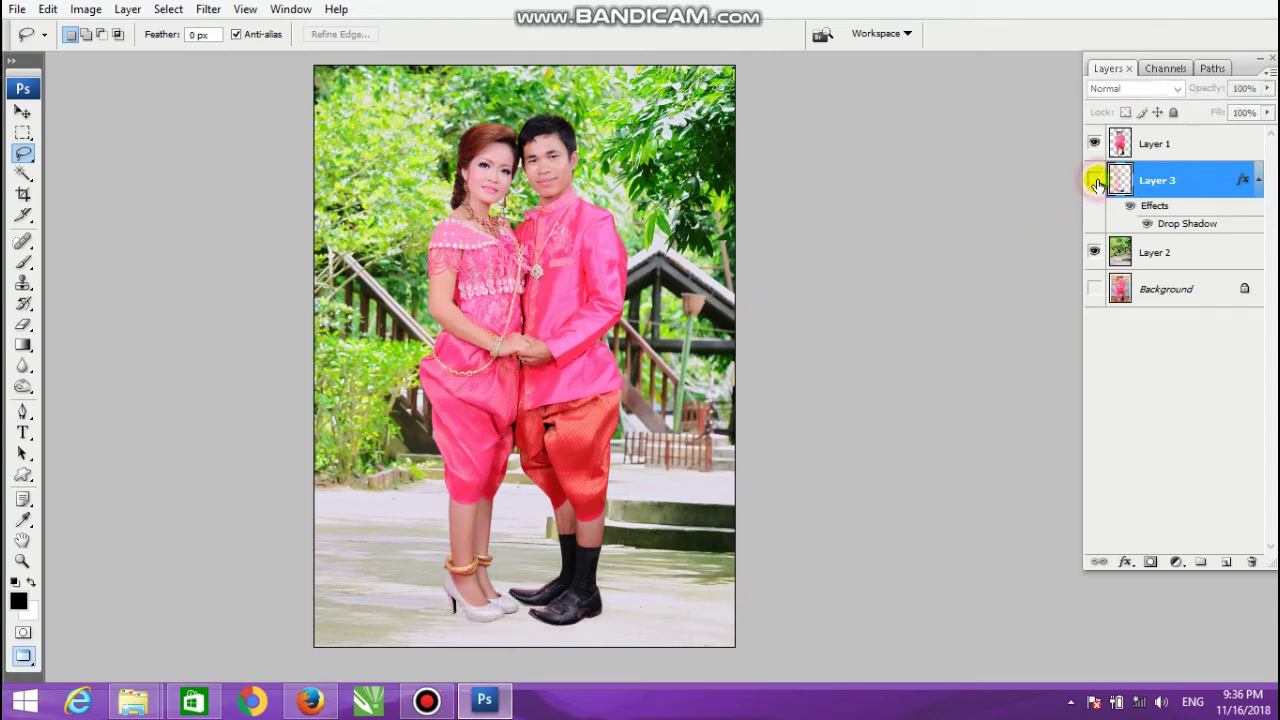
left_click(1160, 146)
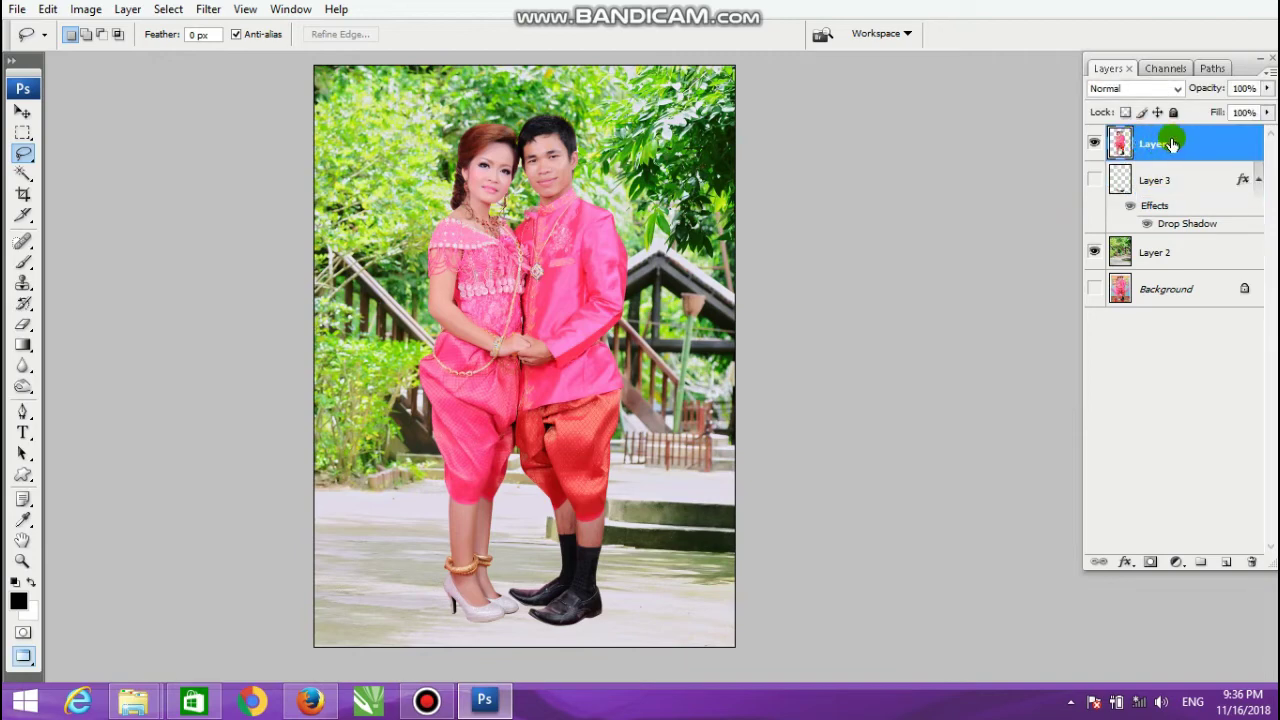
left_click(763, 307)
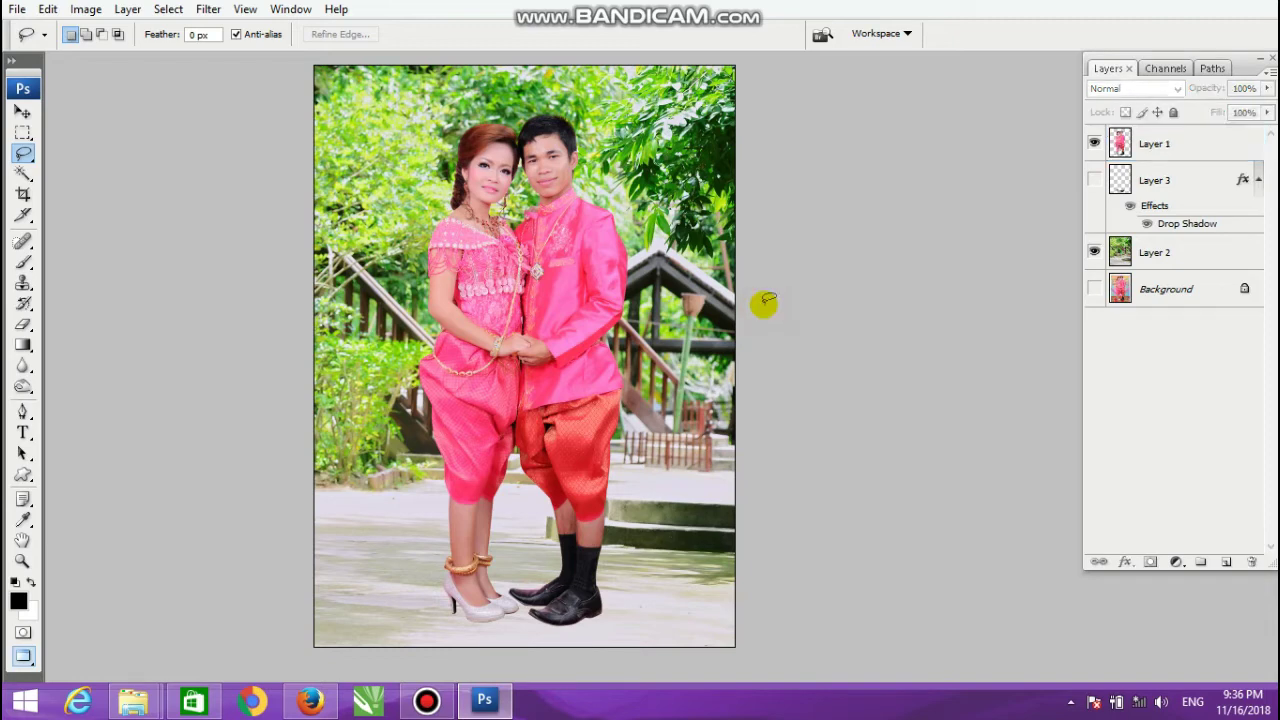
left_click(1157, 150)
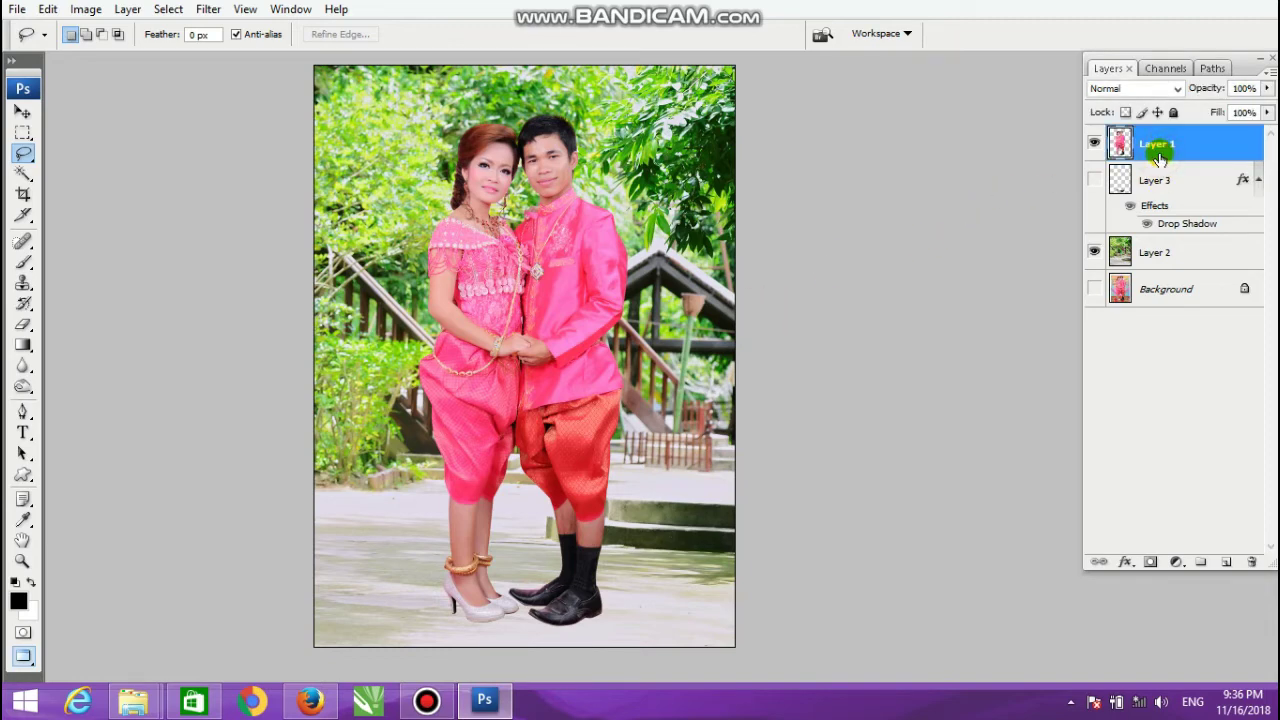
key("ctrl+j")
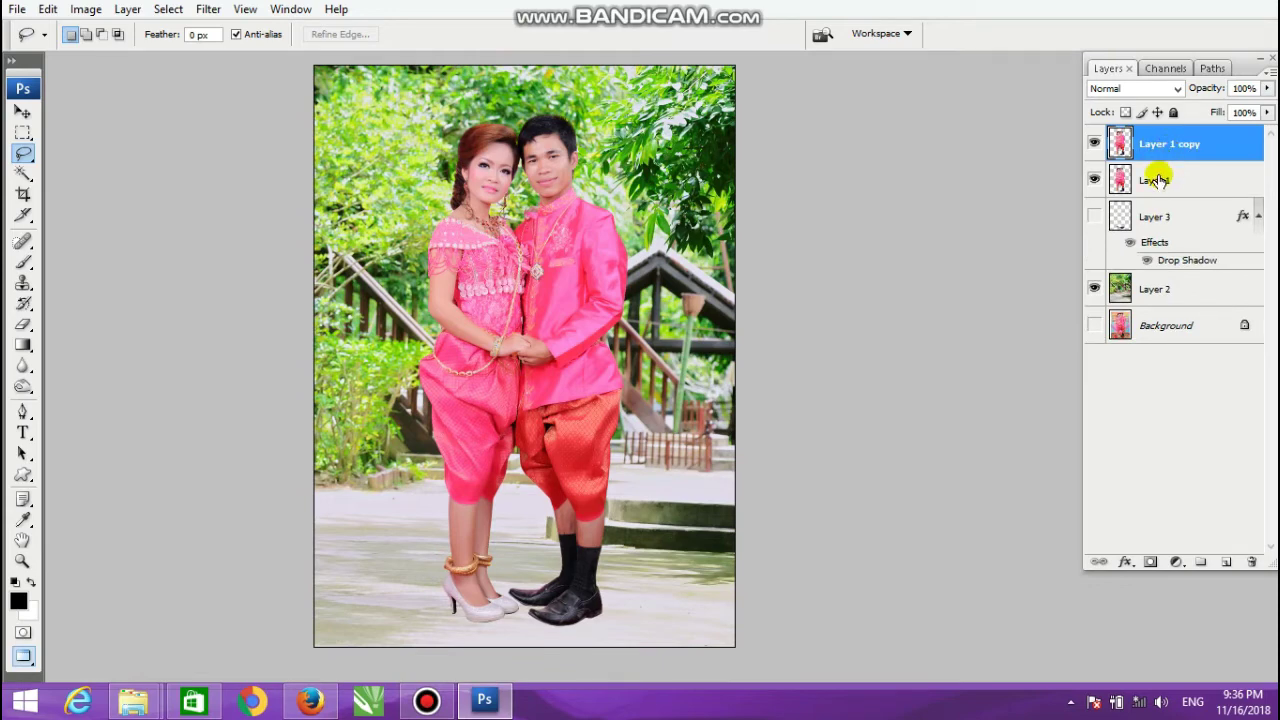
left_click_drag(1150, 145, 1152, 180)
left_click_drag(1166, 140, 1172, 160)
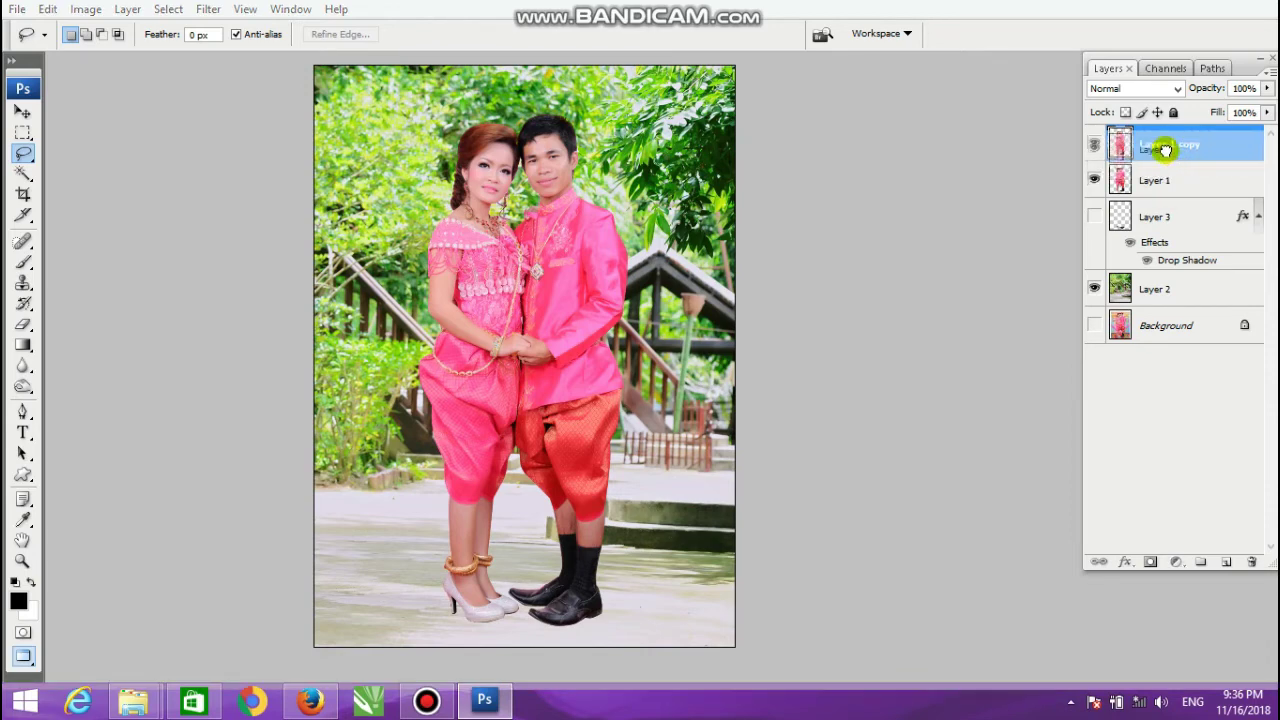
left_click(1158, 176)
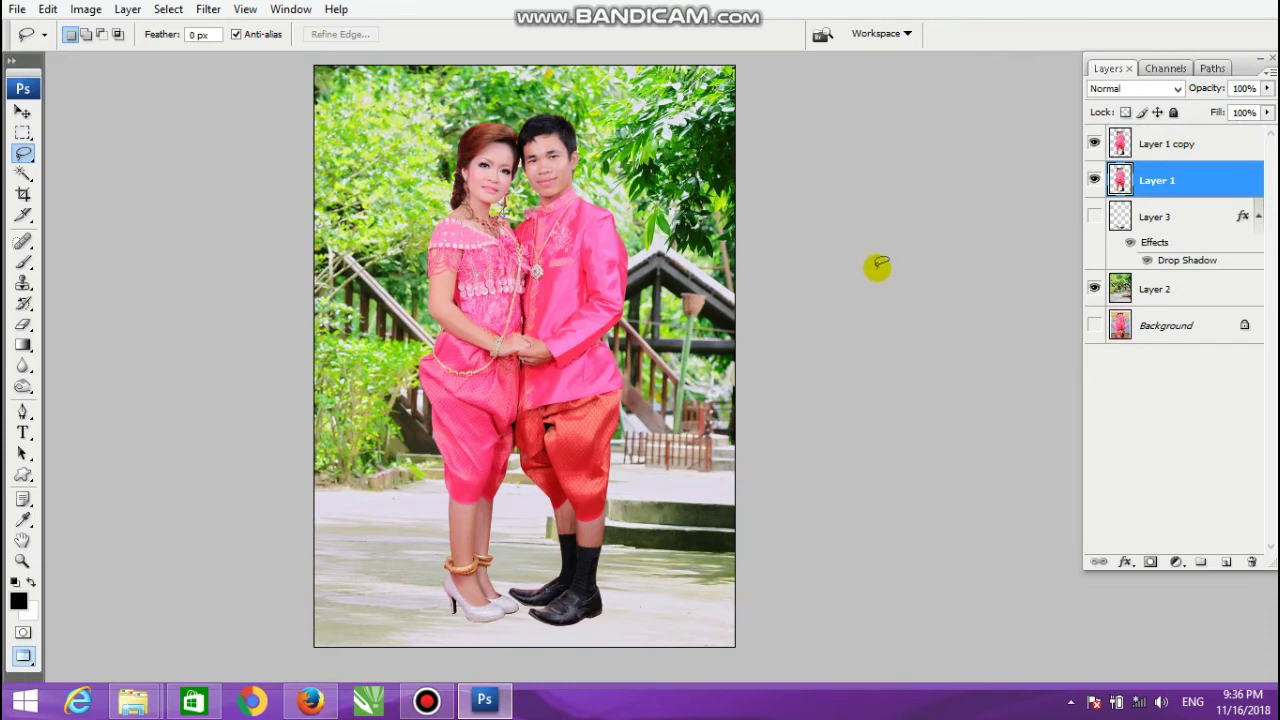
Step: Rearrange Layer 1 and Layer 1 copy by dragging them in the Layers panel
key("v")
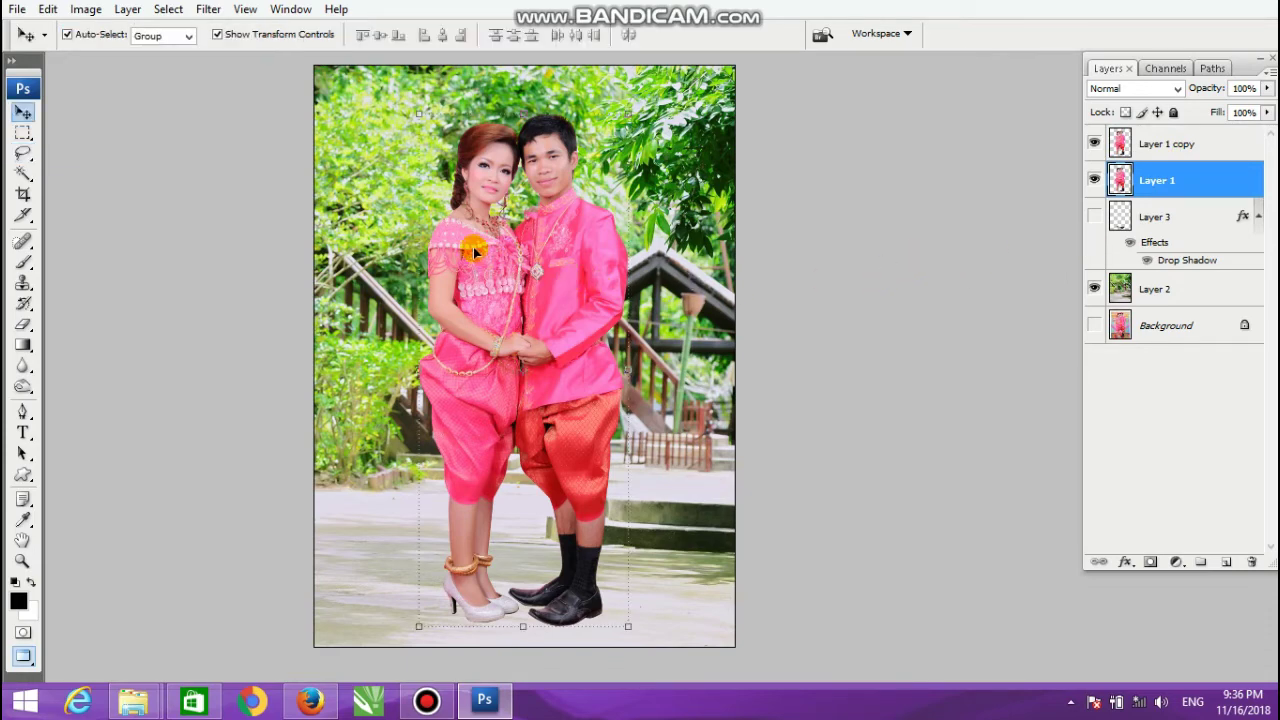
left_click(689, 242)
left_click(568, 240)
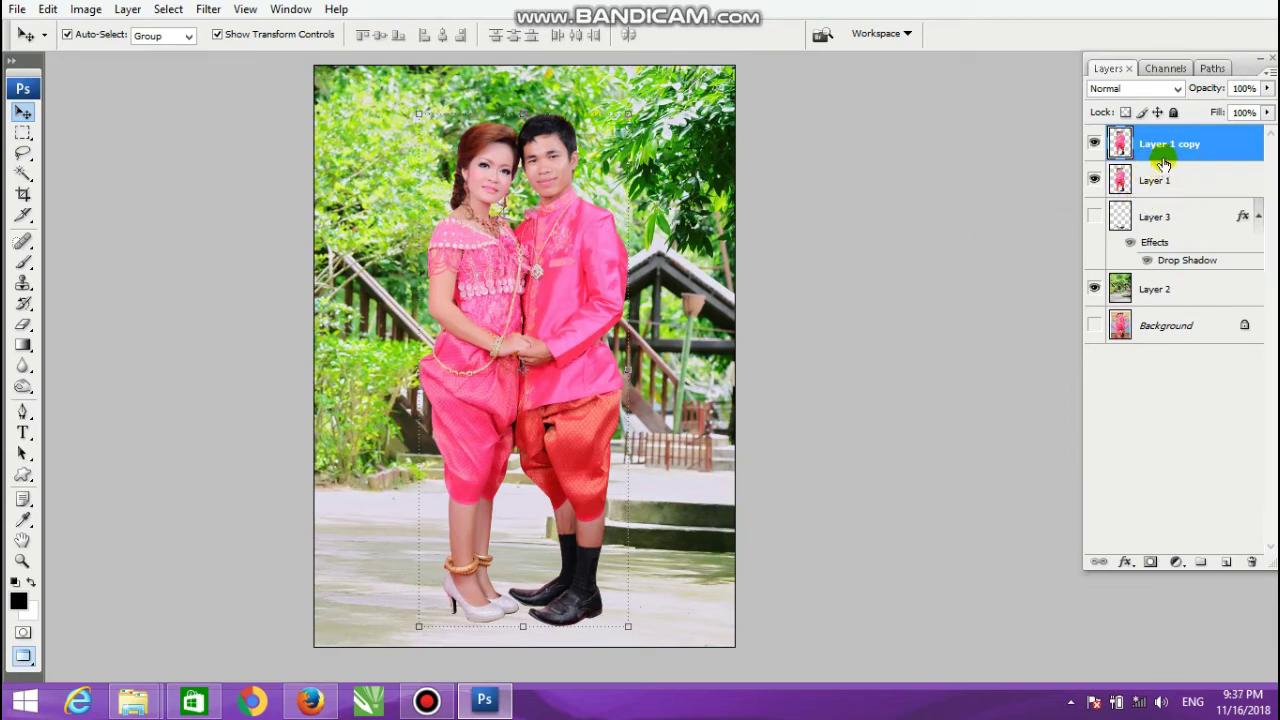
left_click_drag(1165, 158, 1162, 192)
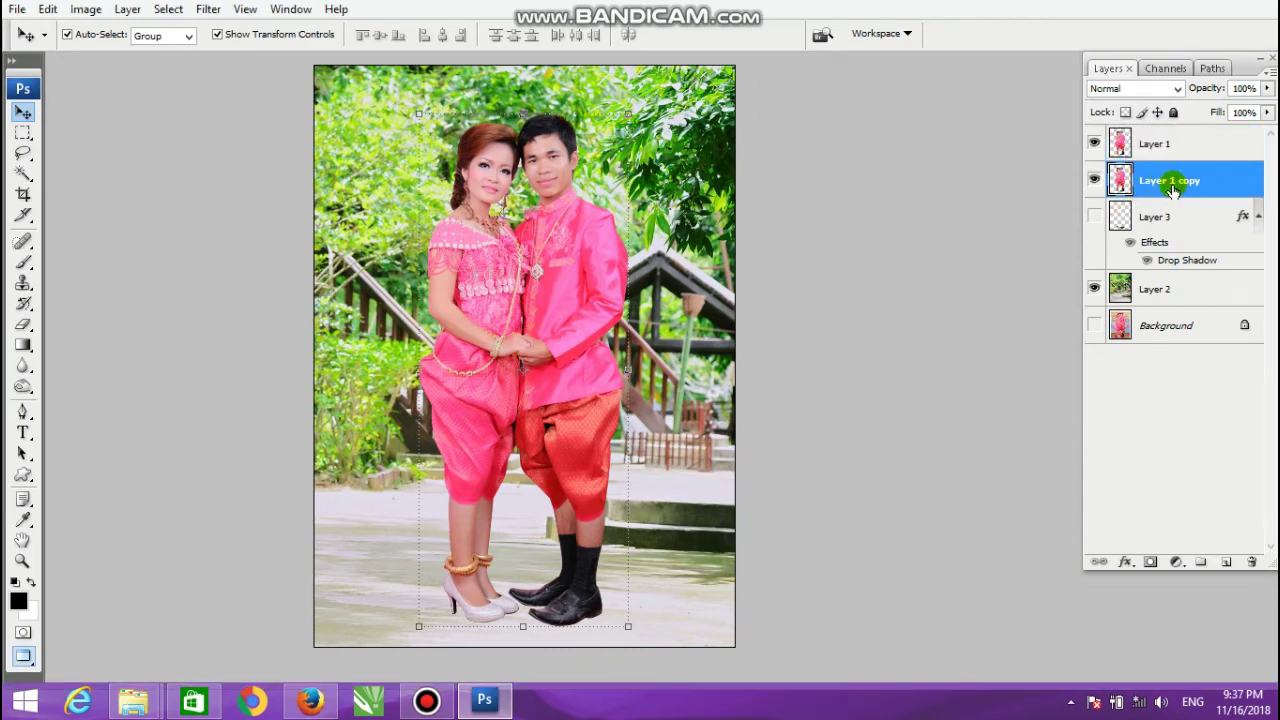
left_click_drag(1130, 185, 1130, 158)
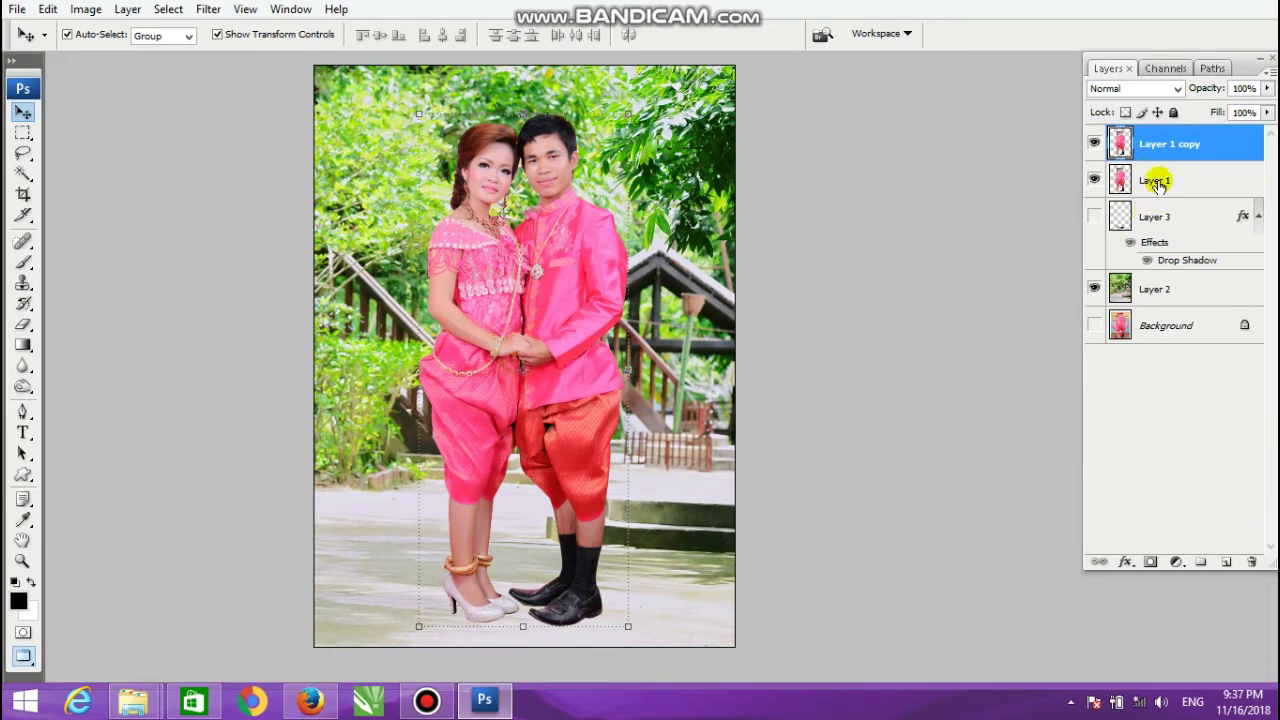
left_click(1157, 185)
double_click(1158, 182)
left_click(1211, 186)
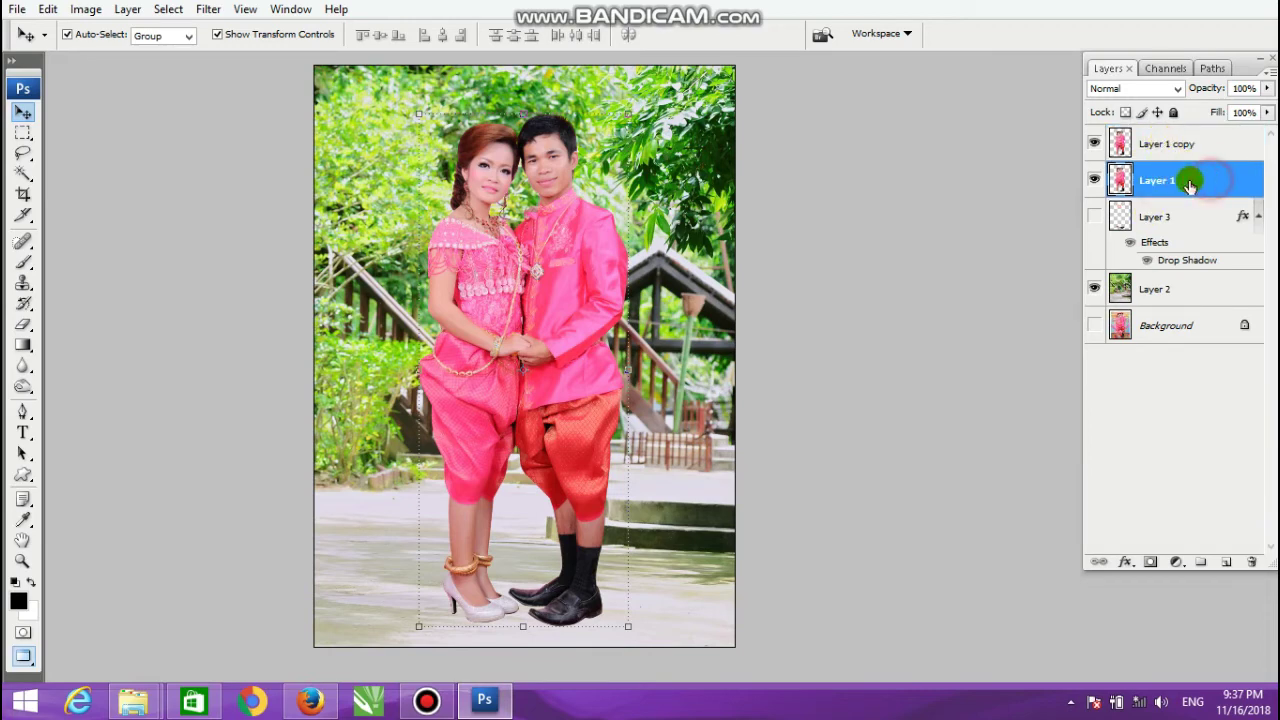
mouse_move(1182, 186)
left_mouse_down()
mouse_move(1168, 133)
mouse_move(1160, 172)
left_mouse_up()
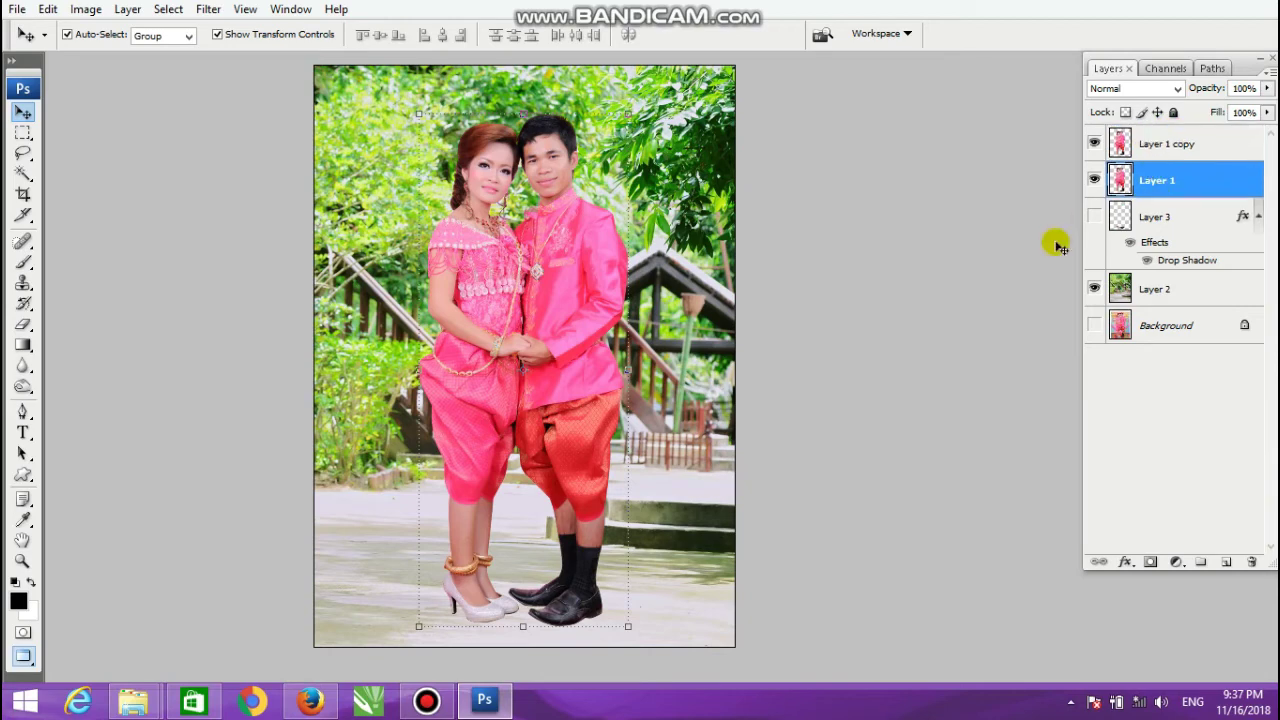
left_click(1093, 286)
Step: Send the selected Layer 1 copy below Layer 1 with Ctrl+[
left_click(1158, 148)
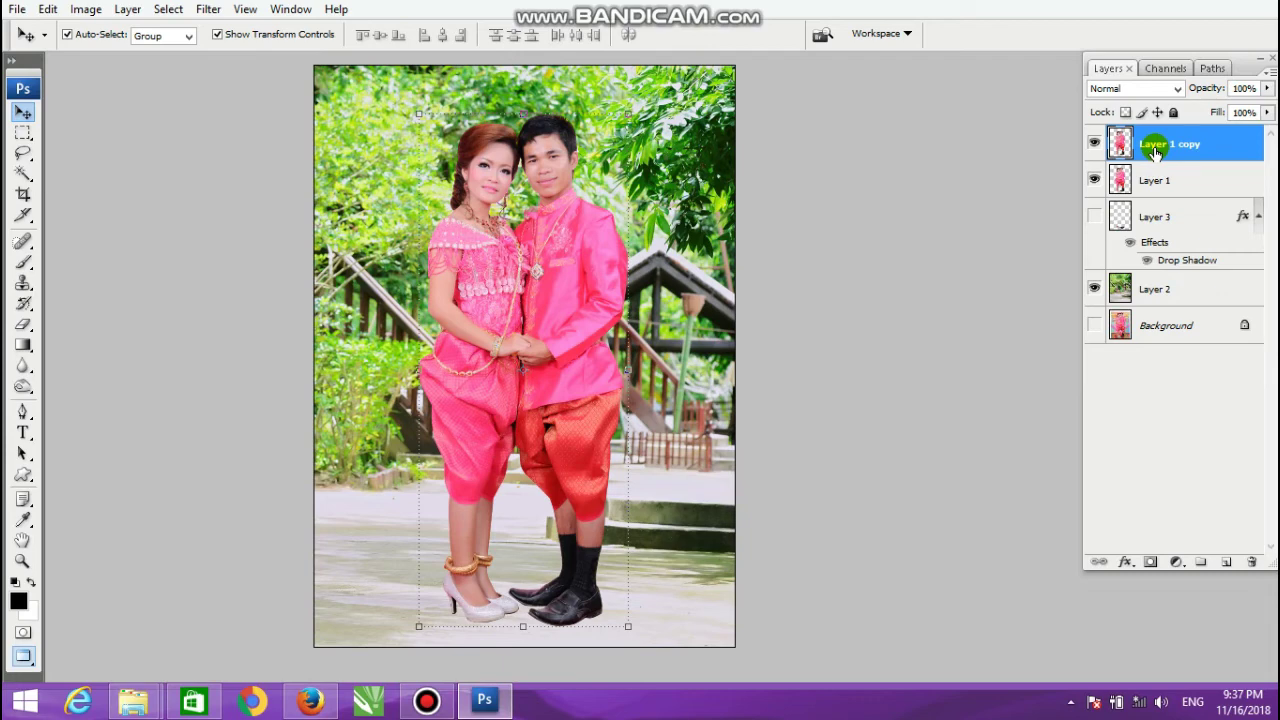
key("ctrl+bracketleft")
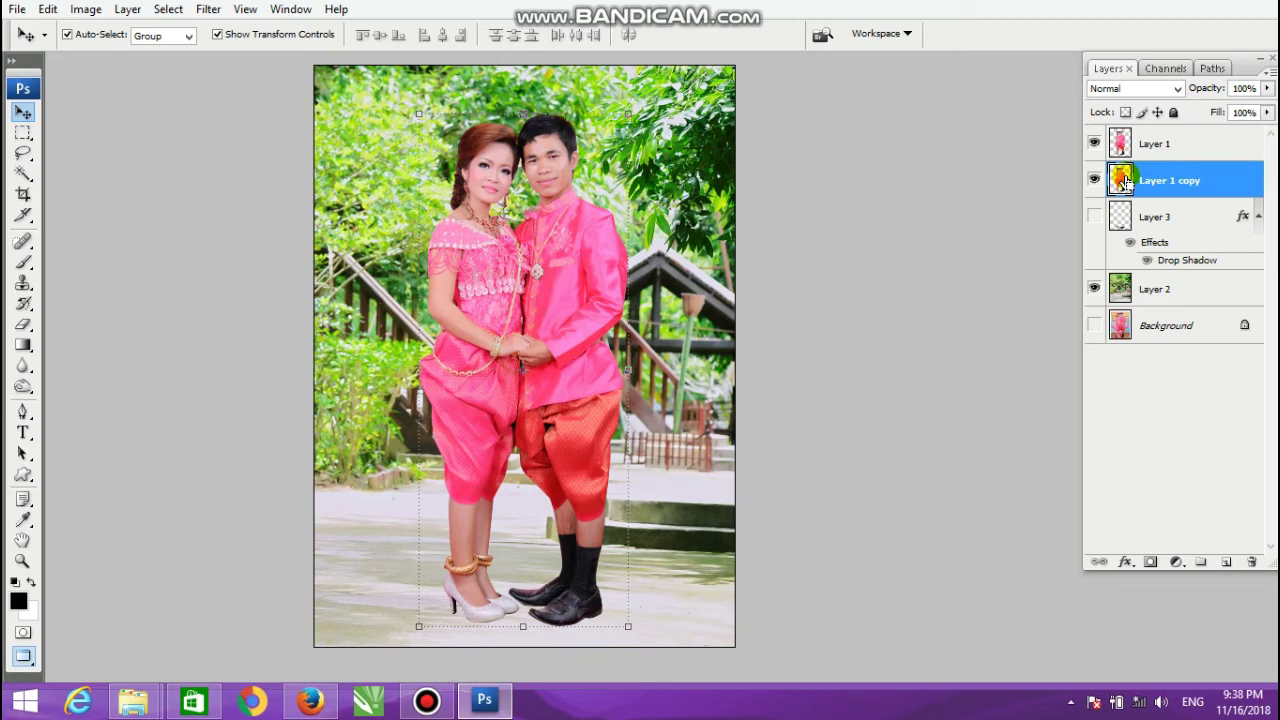
key("ctrl+bracketright")
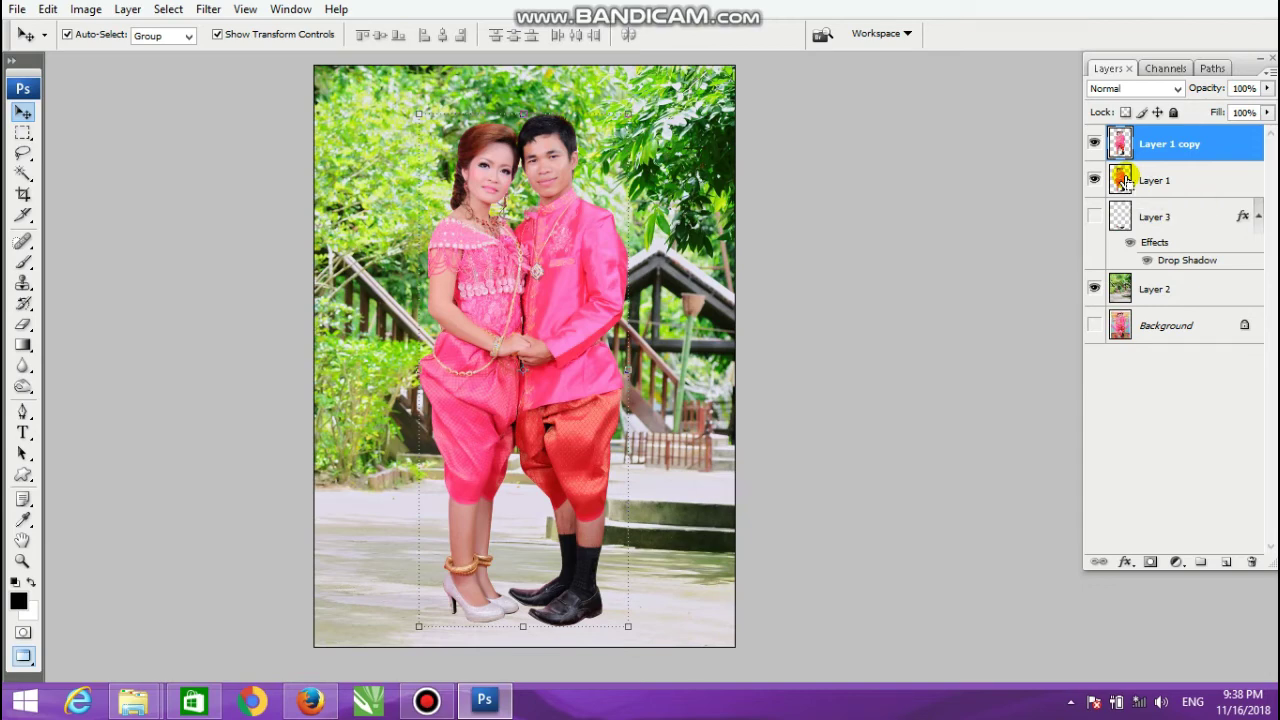
key("ctrl+bracketleft")
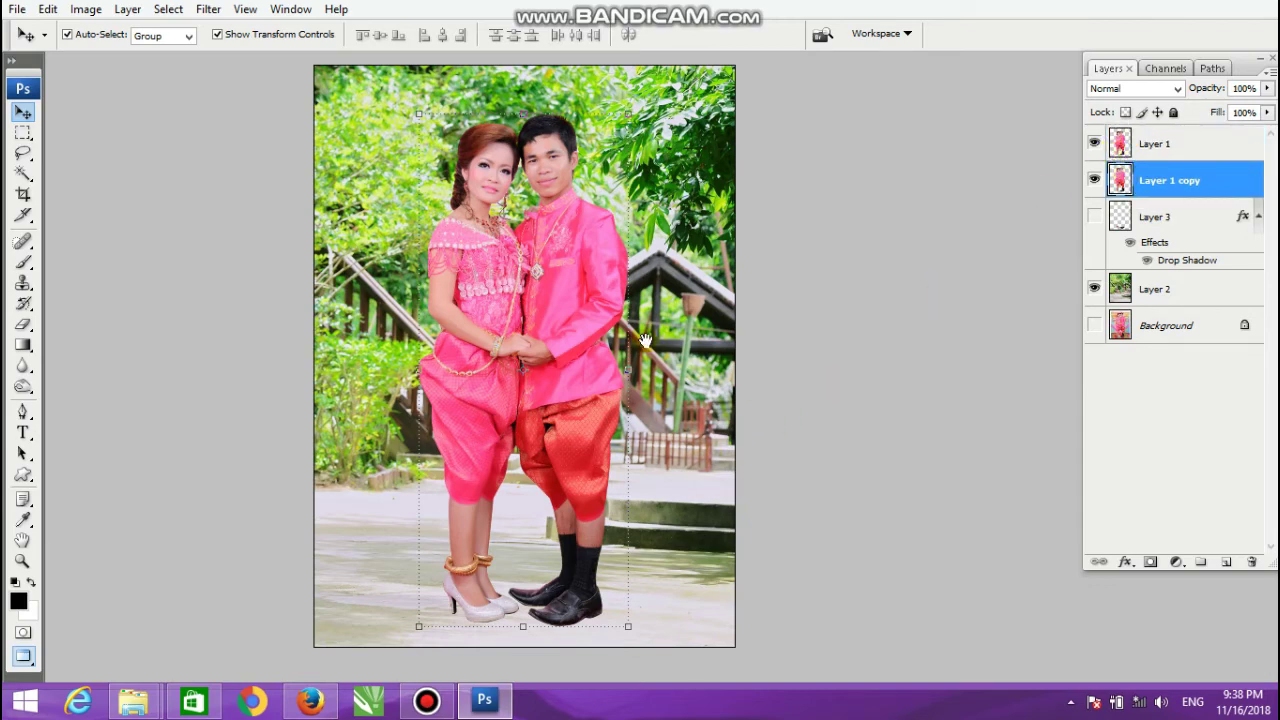
Step: Free-transform Layer 1 copy, squashing it to 33.5% height and skewing it across the ground
left_click_drag(641, 339, 700, 358)
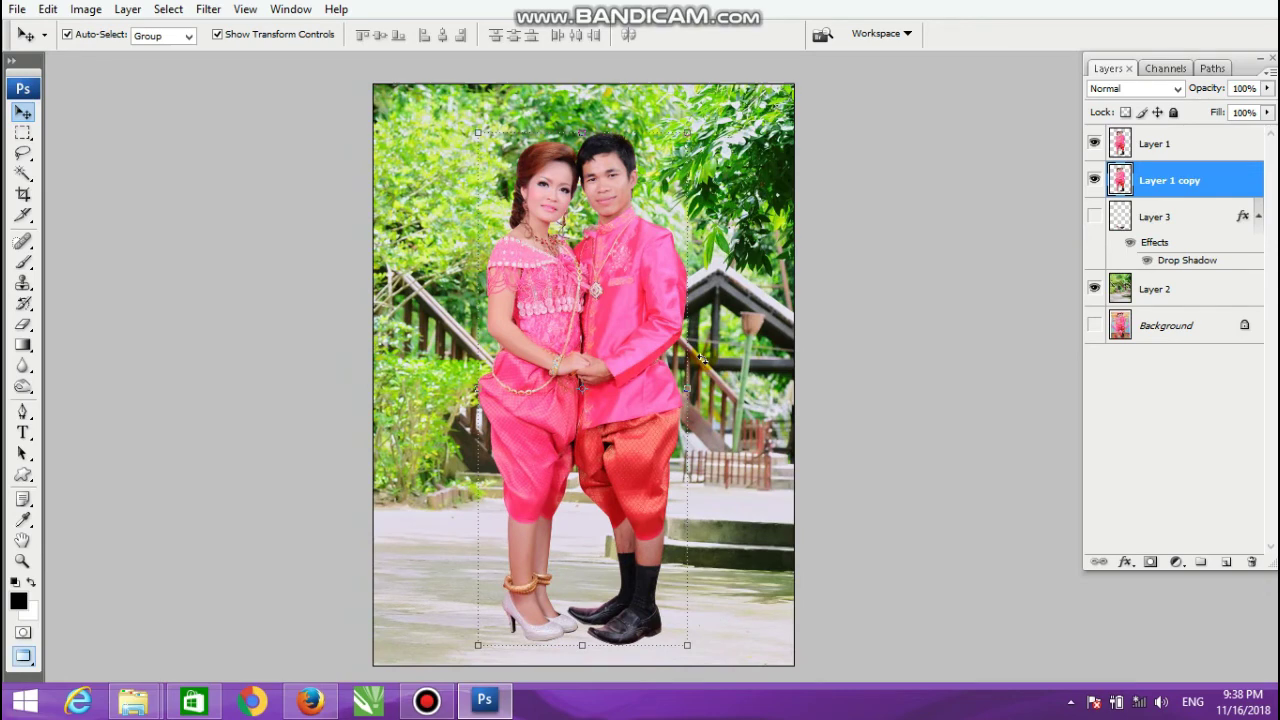
key("ctrl+minus")
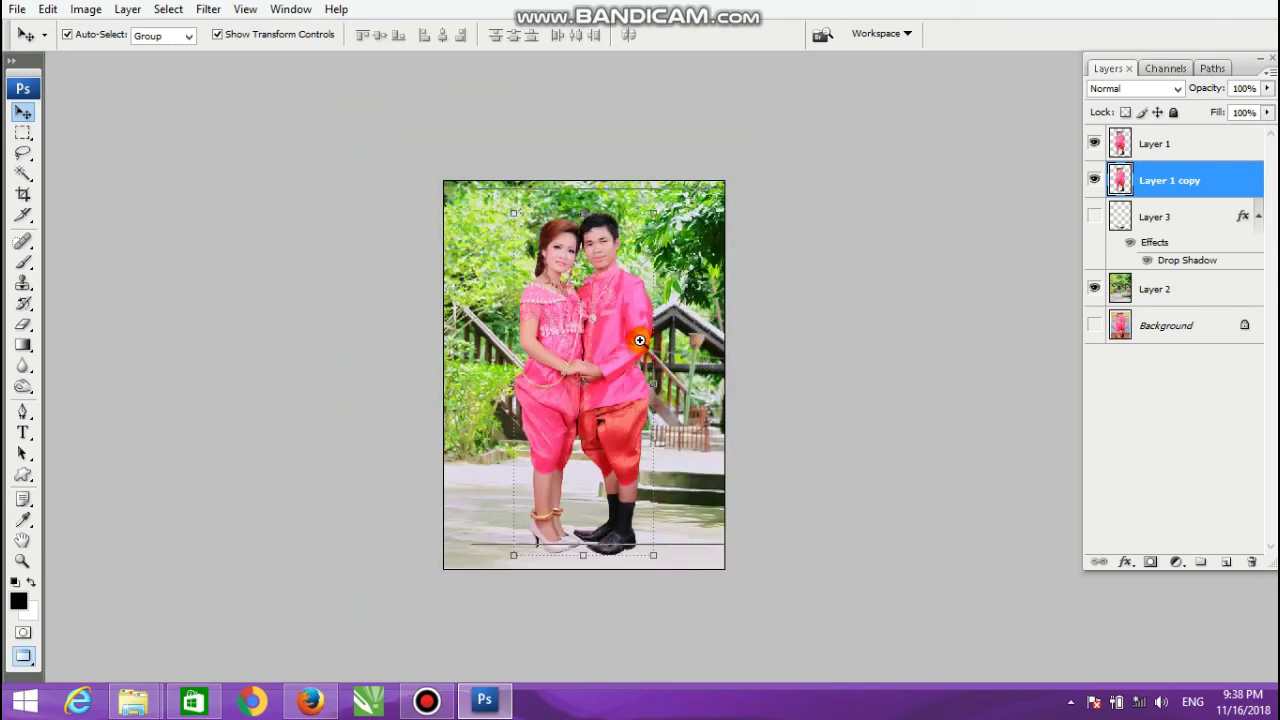
key("ctrl+plus")
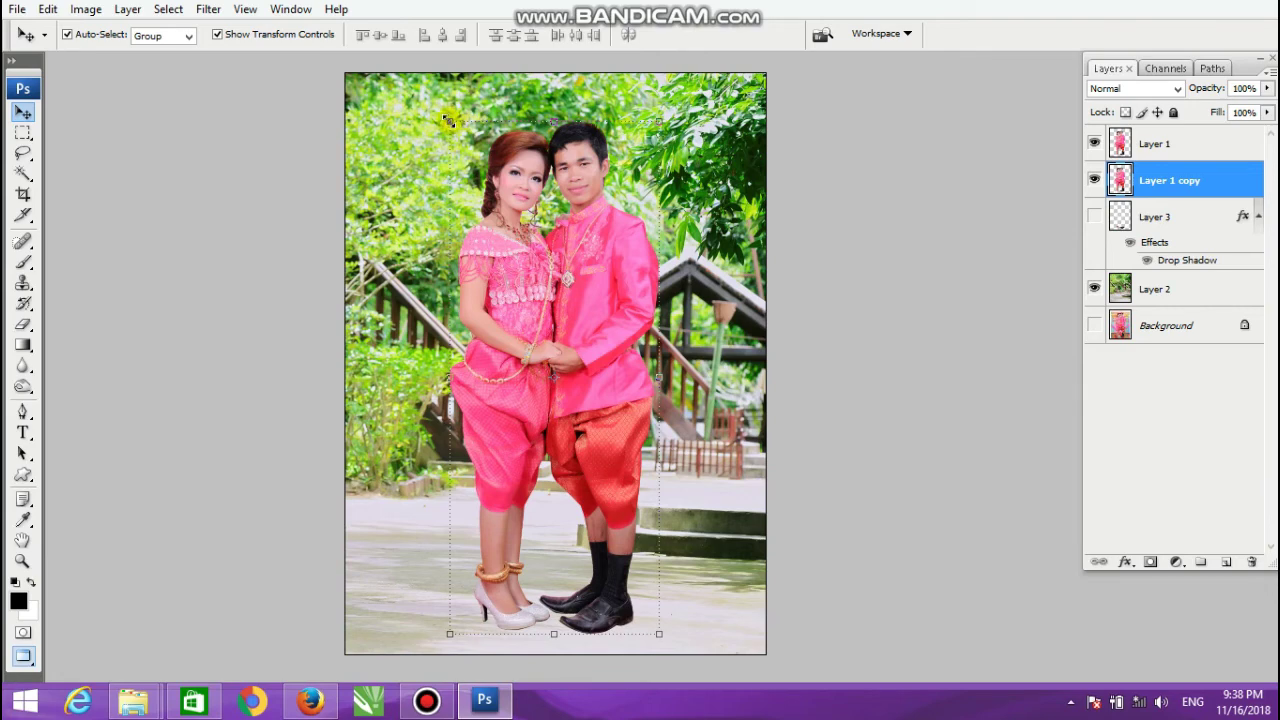
key("ctrl+t")
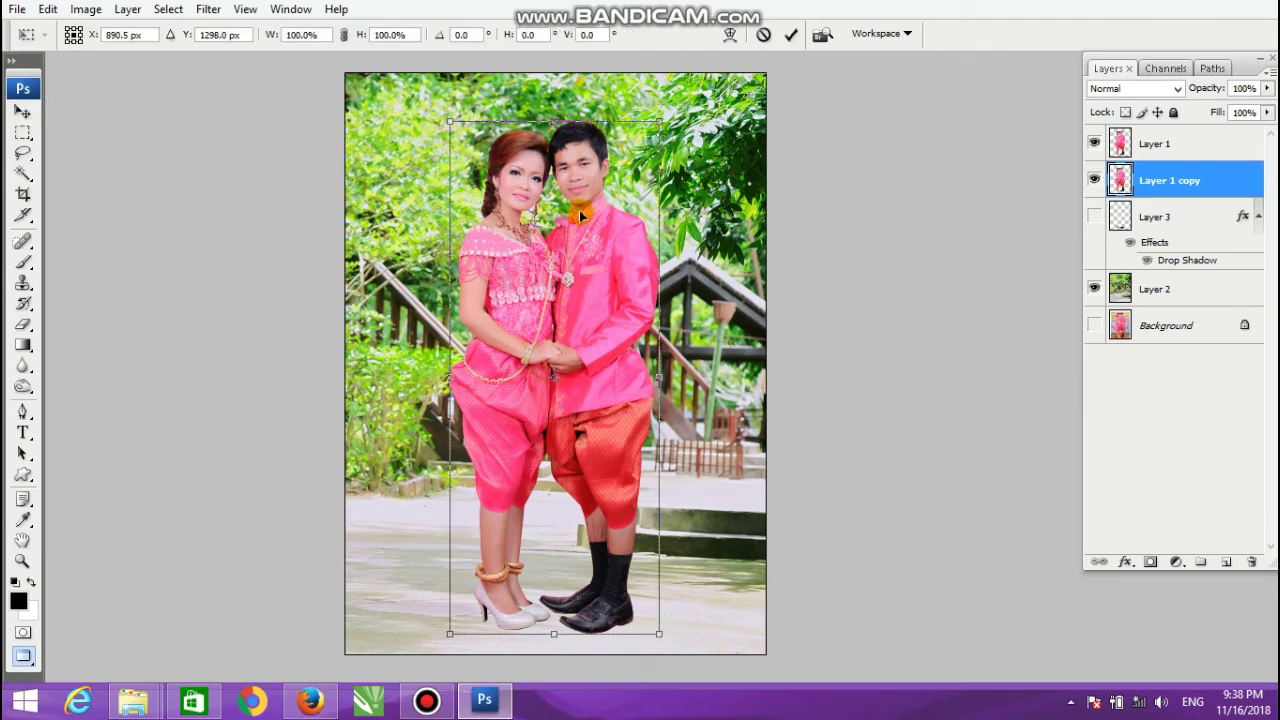
key("ctrl+minus")
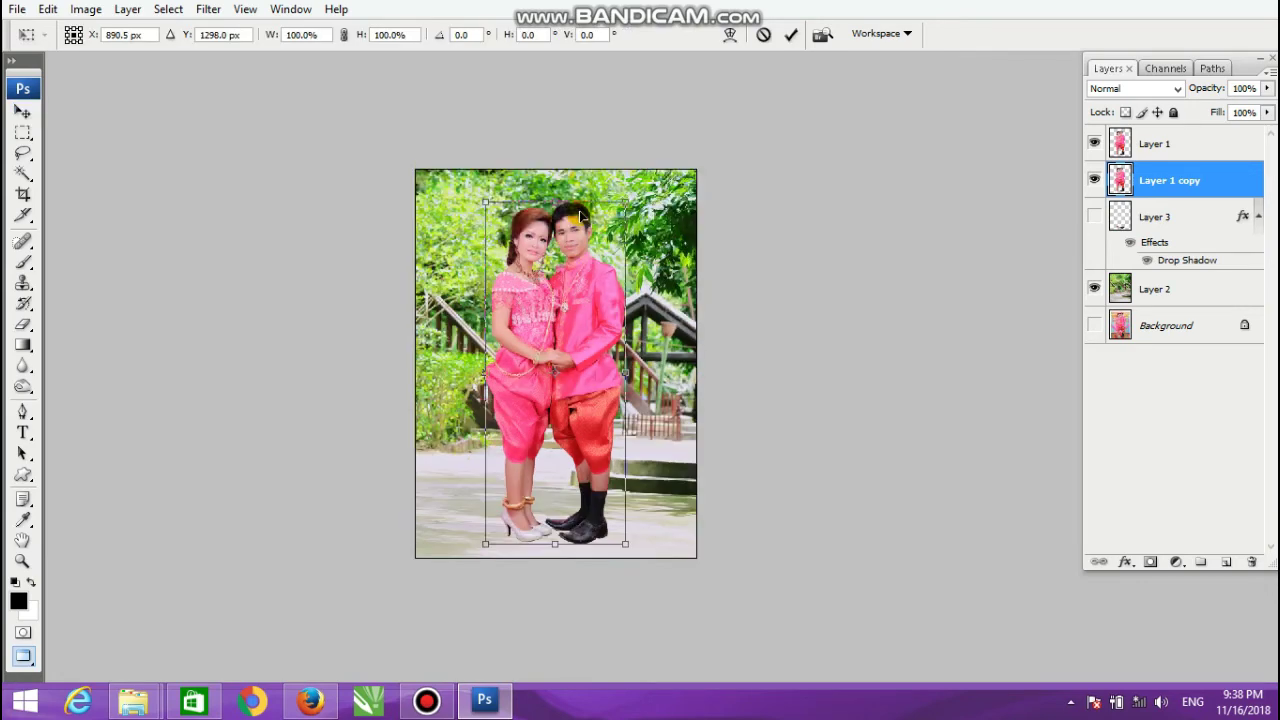
left_click_drag(569, 229, 595, 273)
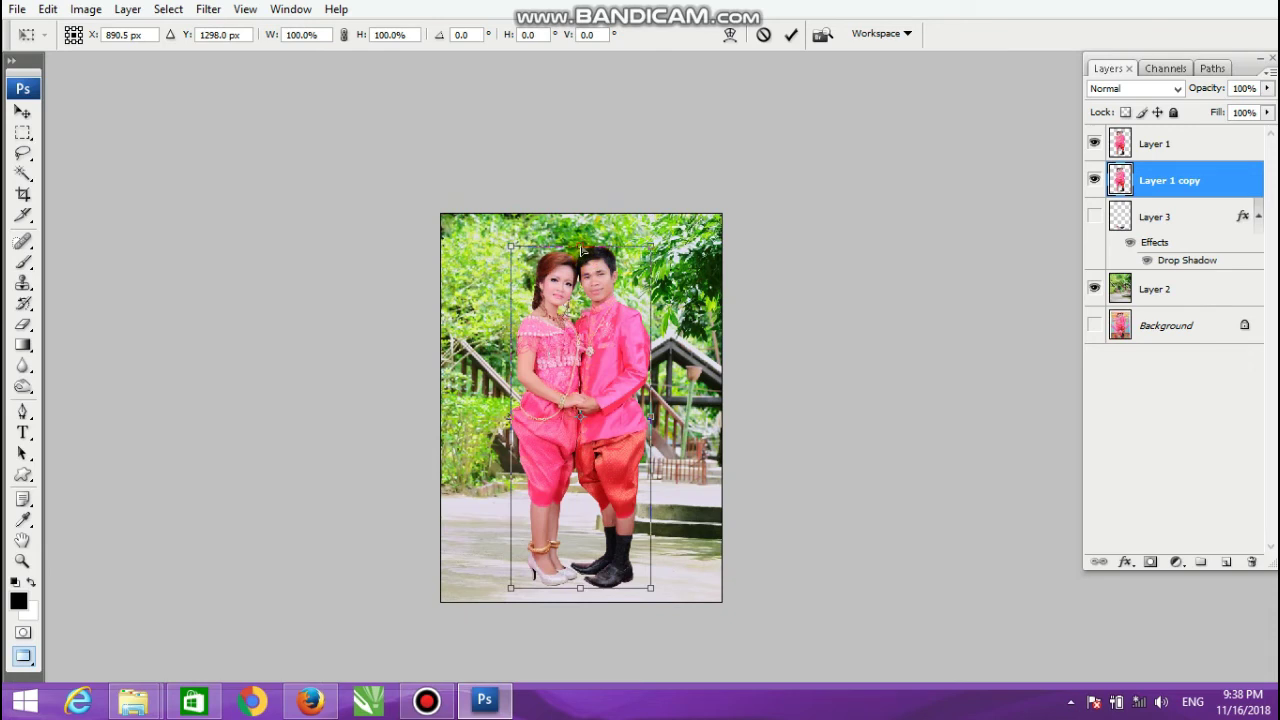
left_click_drag(580, 249, 488, 482)
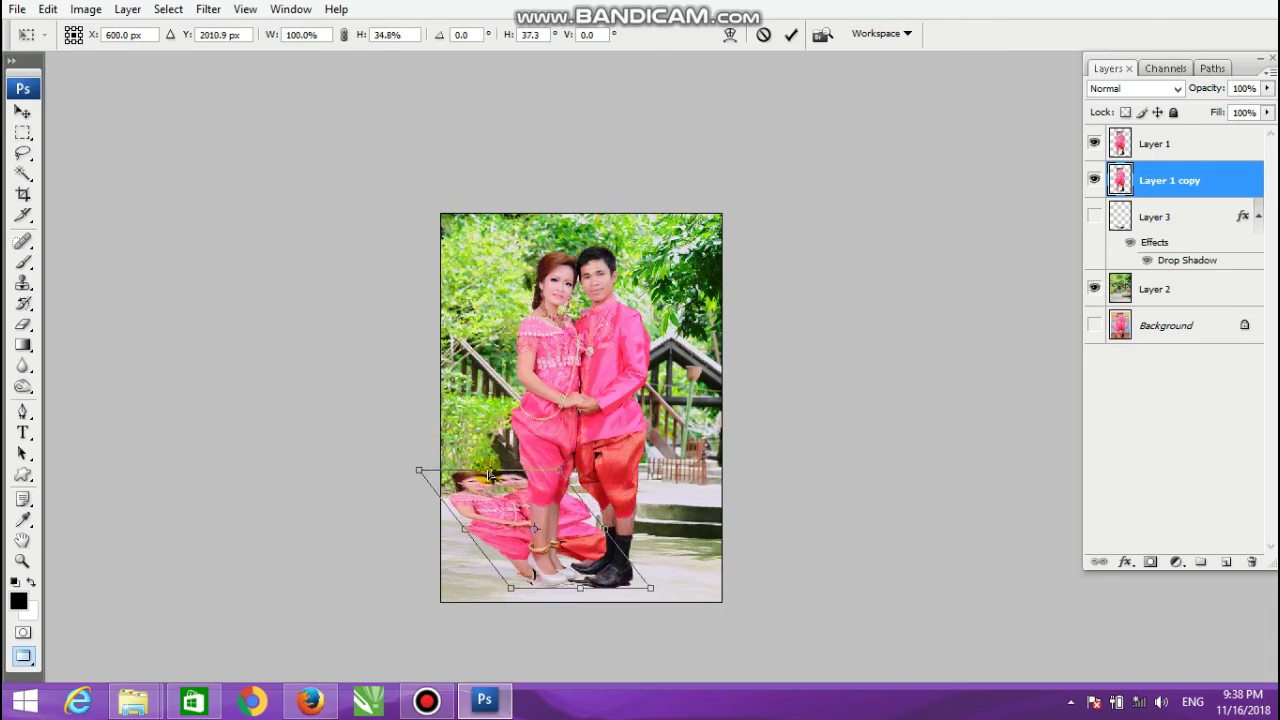
mouse_move(488, 482)
left_mouse_down()
mouse_move(500, 470)
mouse_move(503, 482)
left_mouse_up()
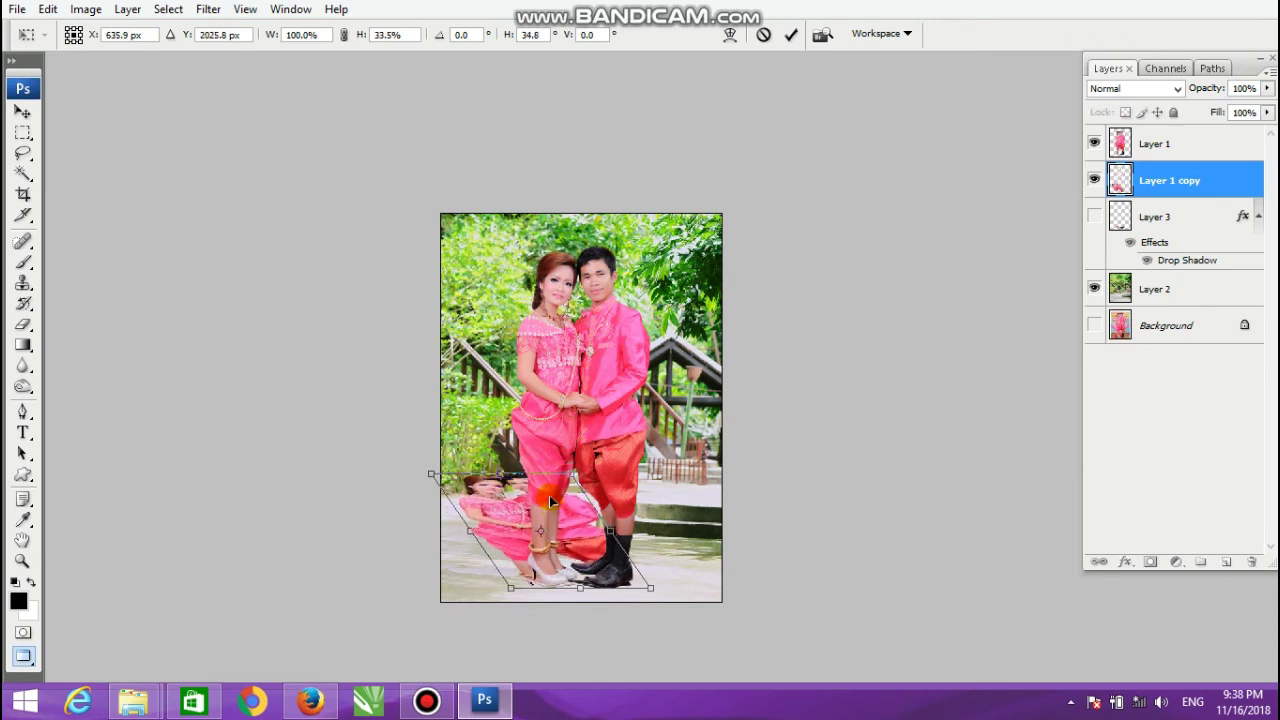
key("Return")
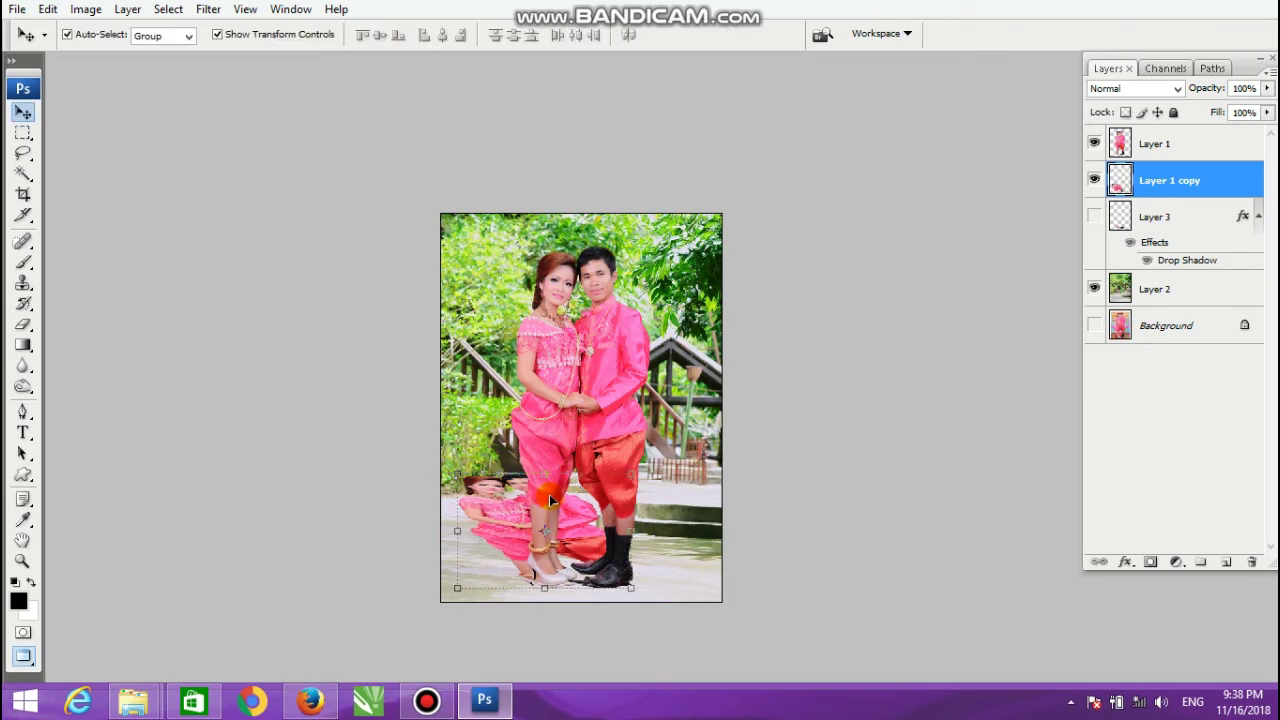
Step: Set Layer 1 copy's Levels output white value to 0, making it a solid black silhouette
key("ctrl+l")
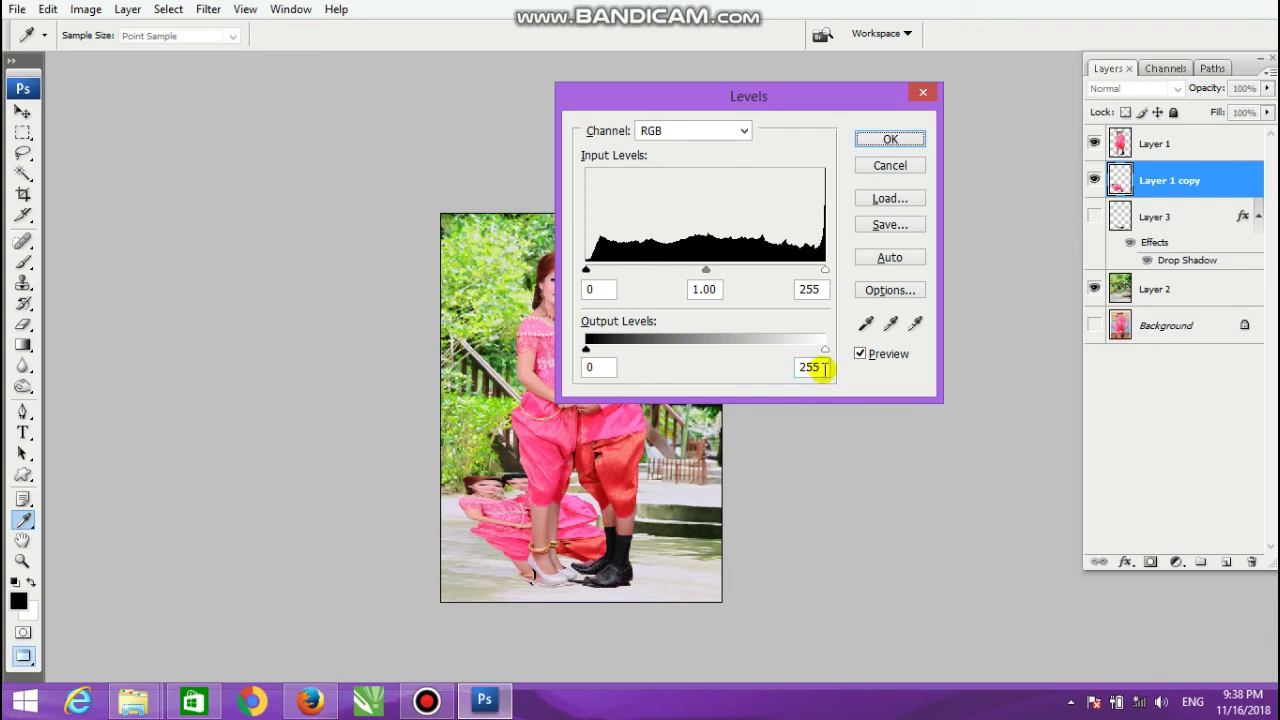
double_click(818, 368)
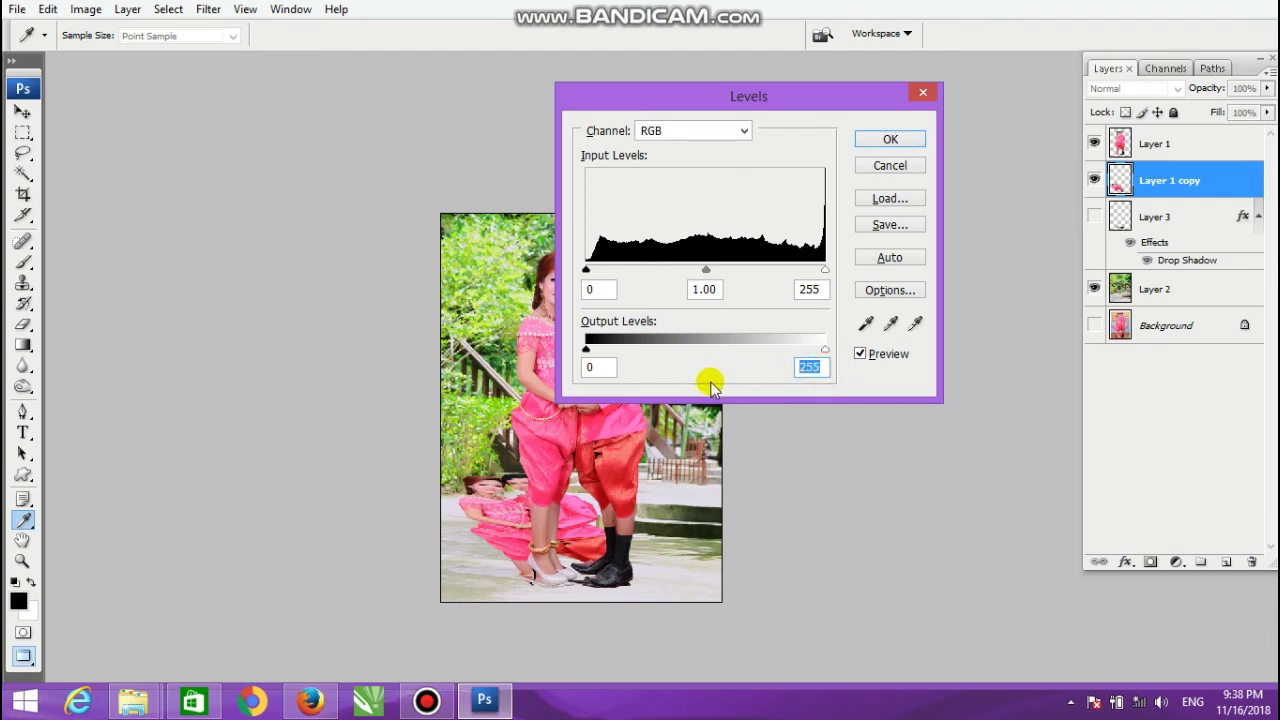
type("0")
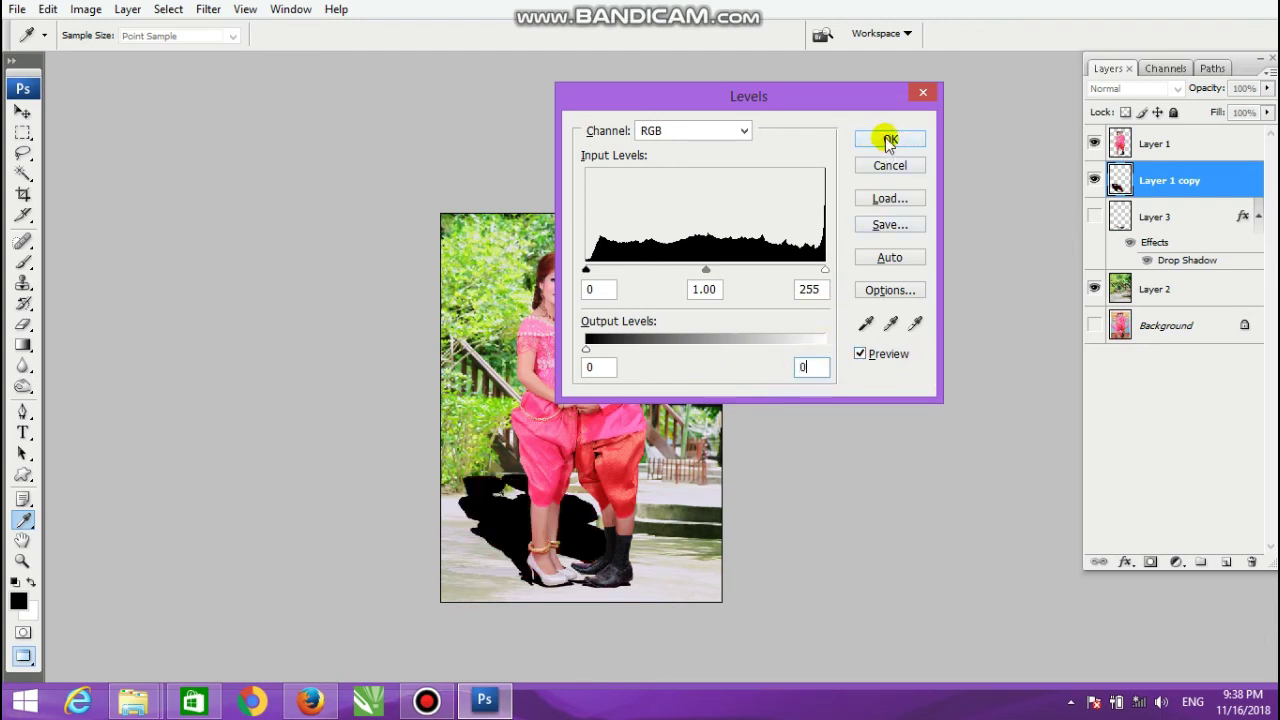
left_click(887, 138)
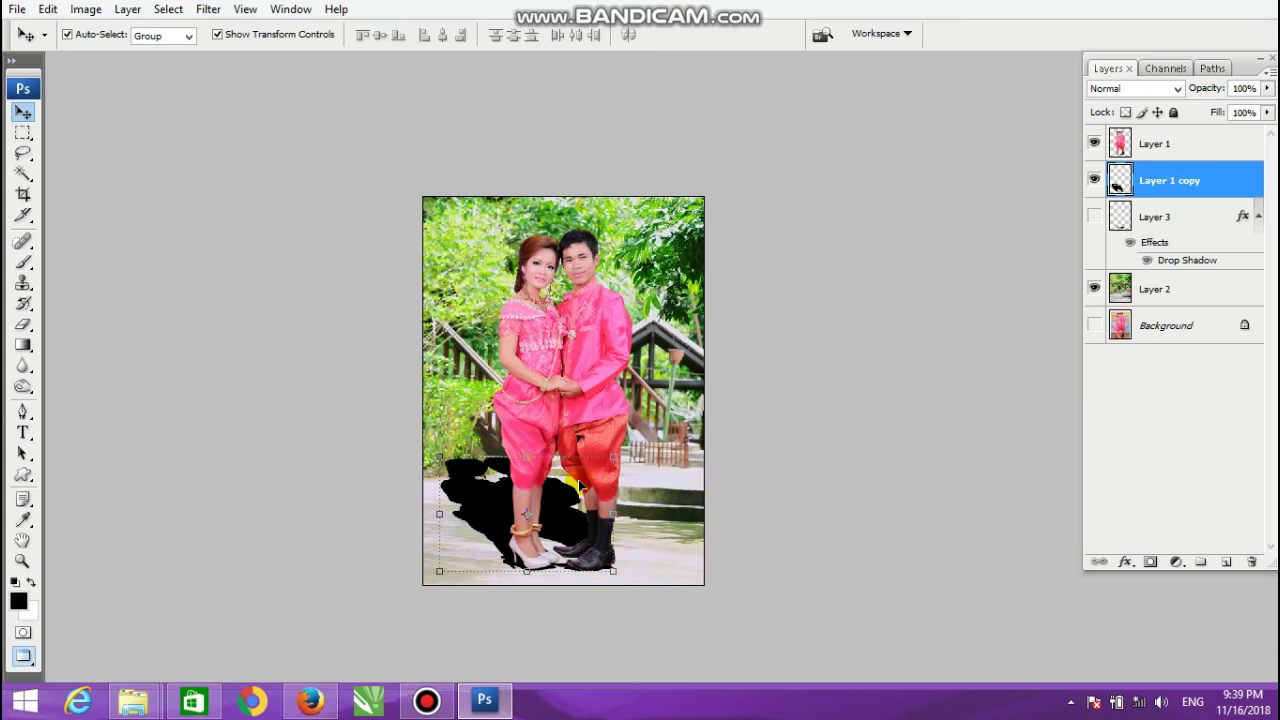
Step: Lower Layer 1 copy's opacity to 20%
key("2")
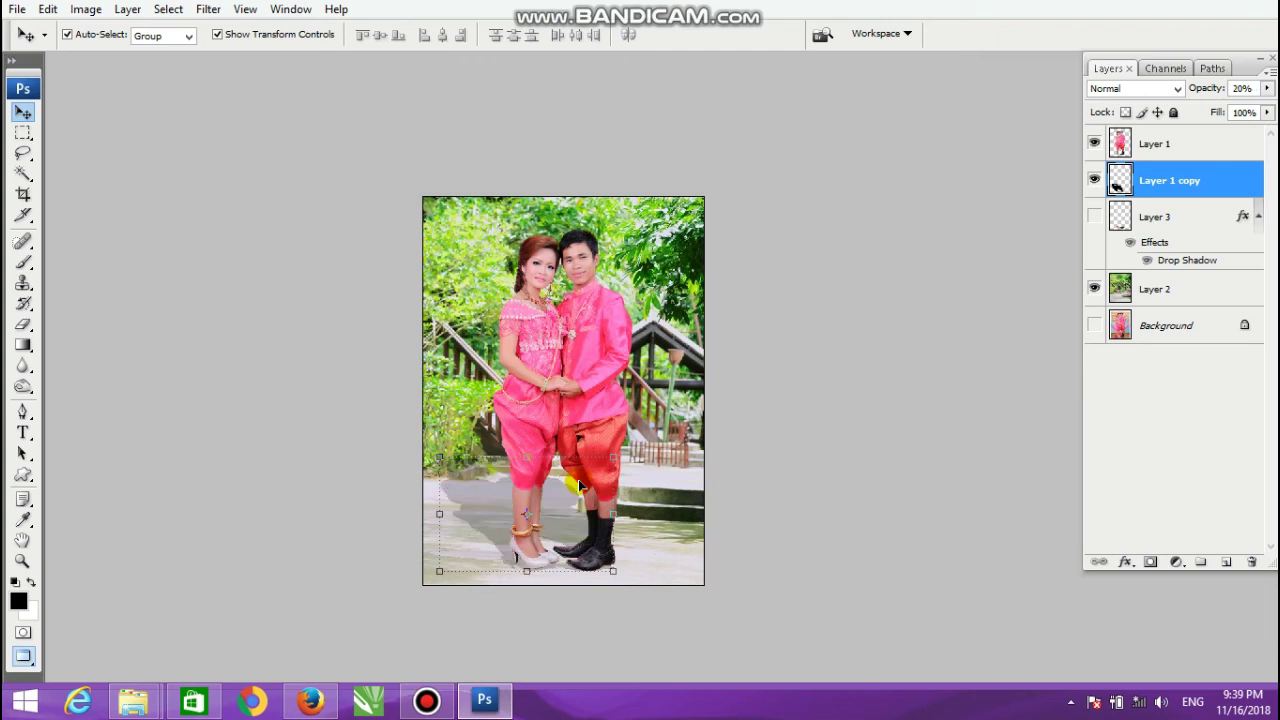